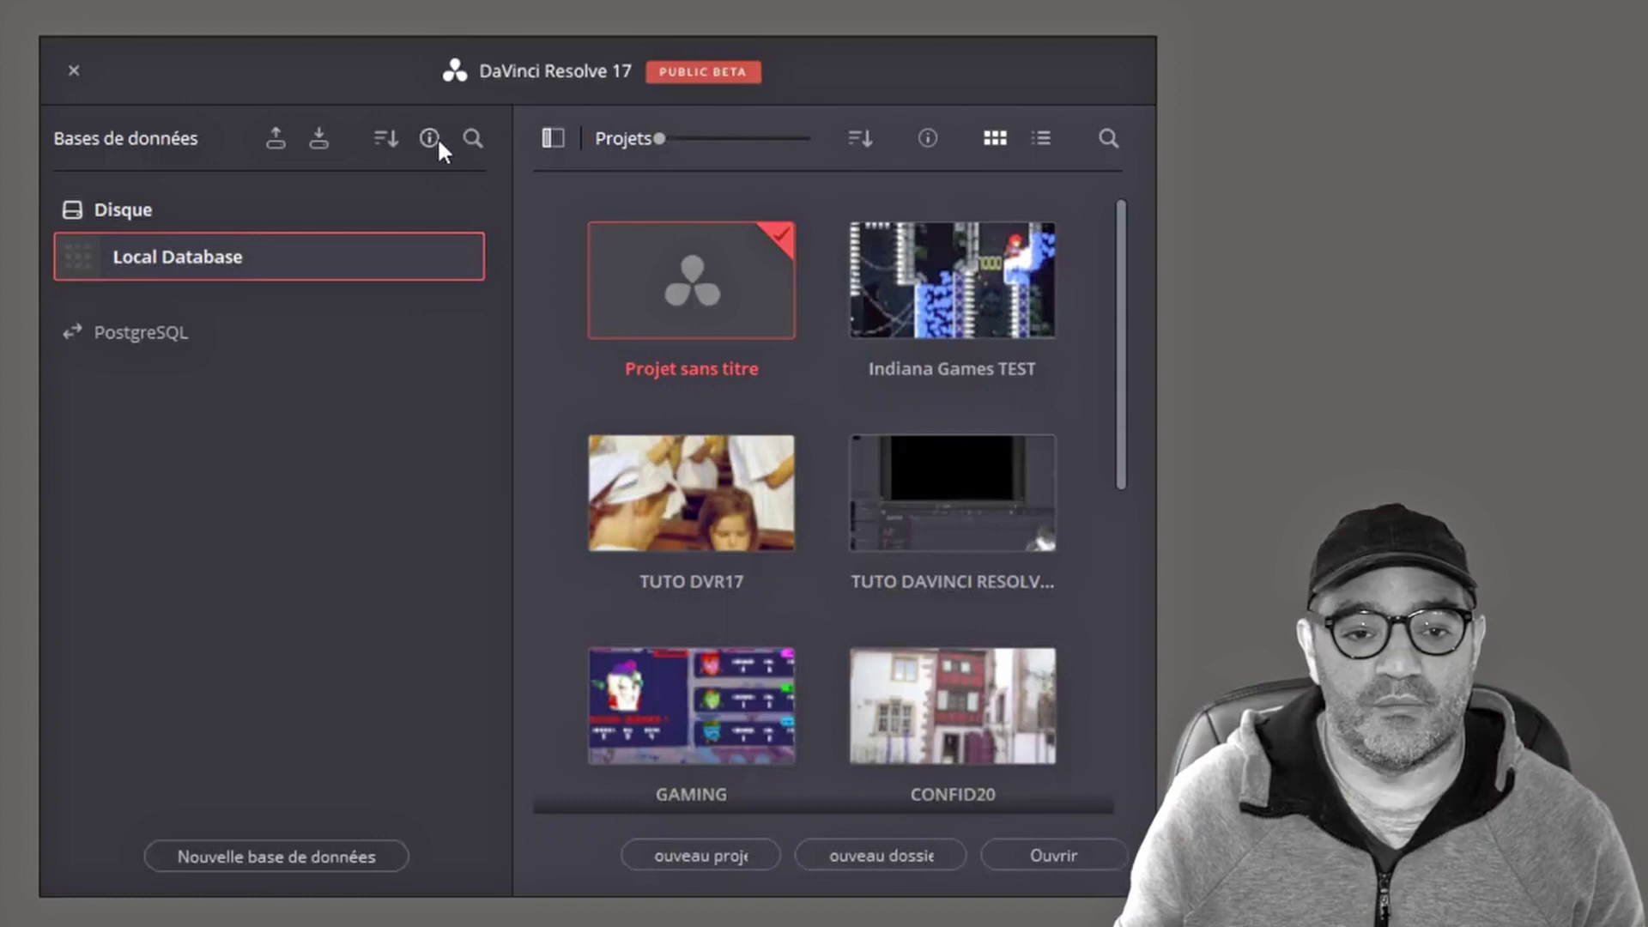
- Show the database details and back up Local Database as Local Database.resolve in the DAVINCI RESOLVE\BDD folder on drive E:
left_click(430, 137)
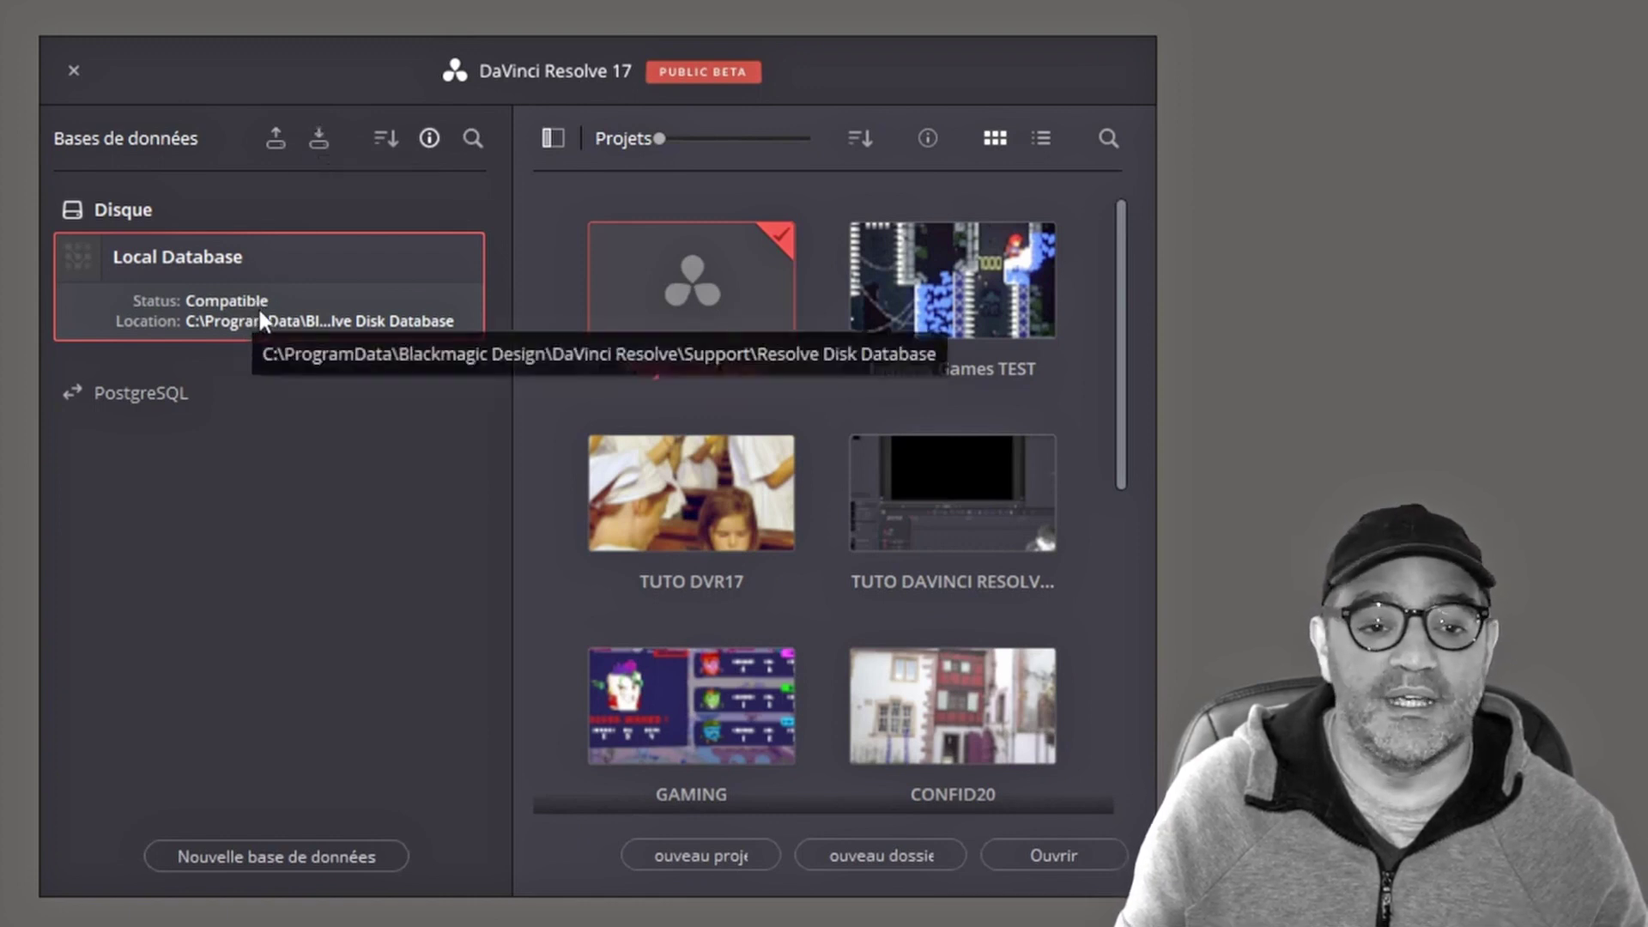
left_click(274, 139)
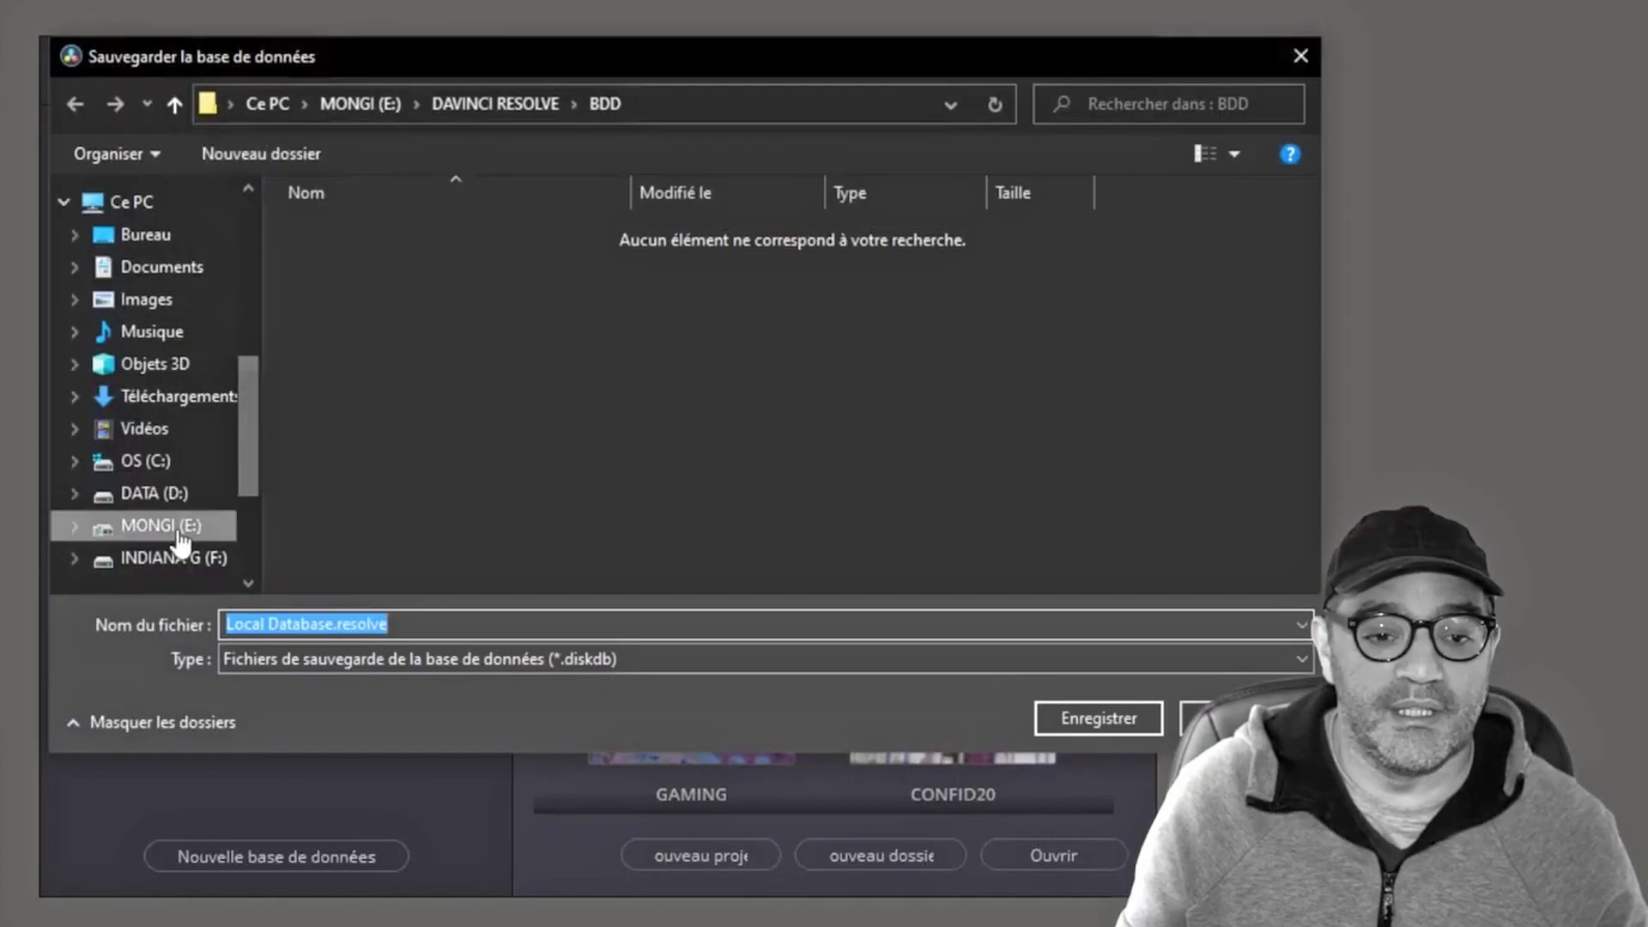
scroll(180, 532, "down", 1)
left_click(177, 462)
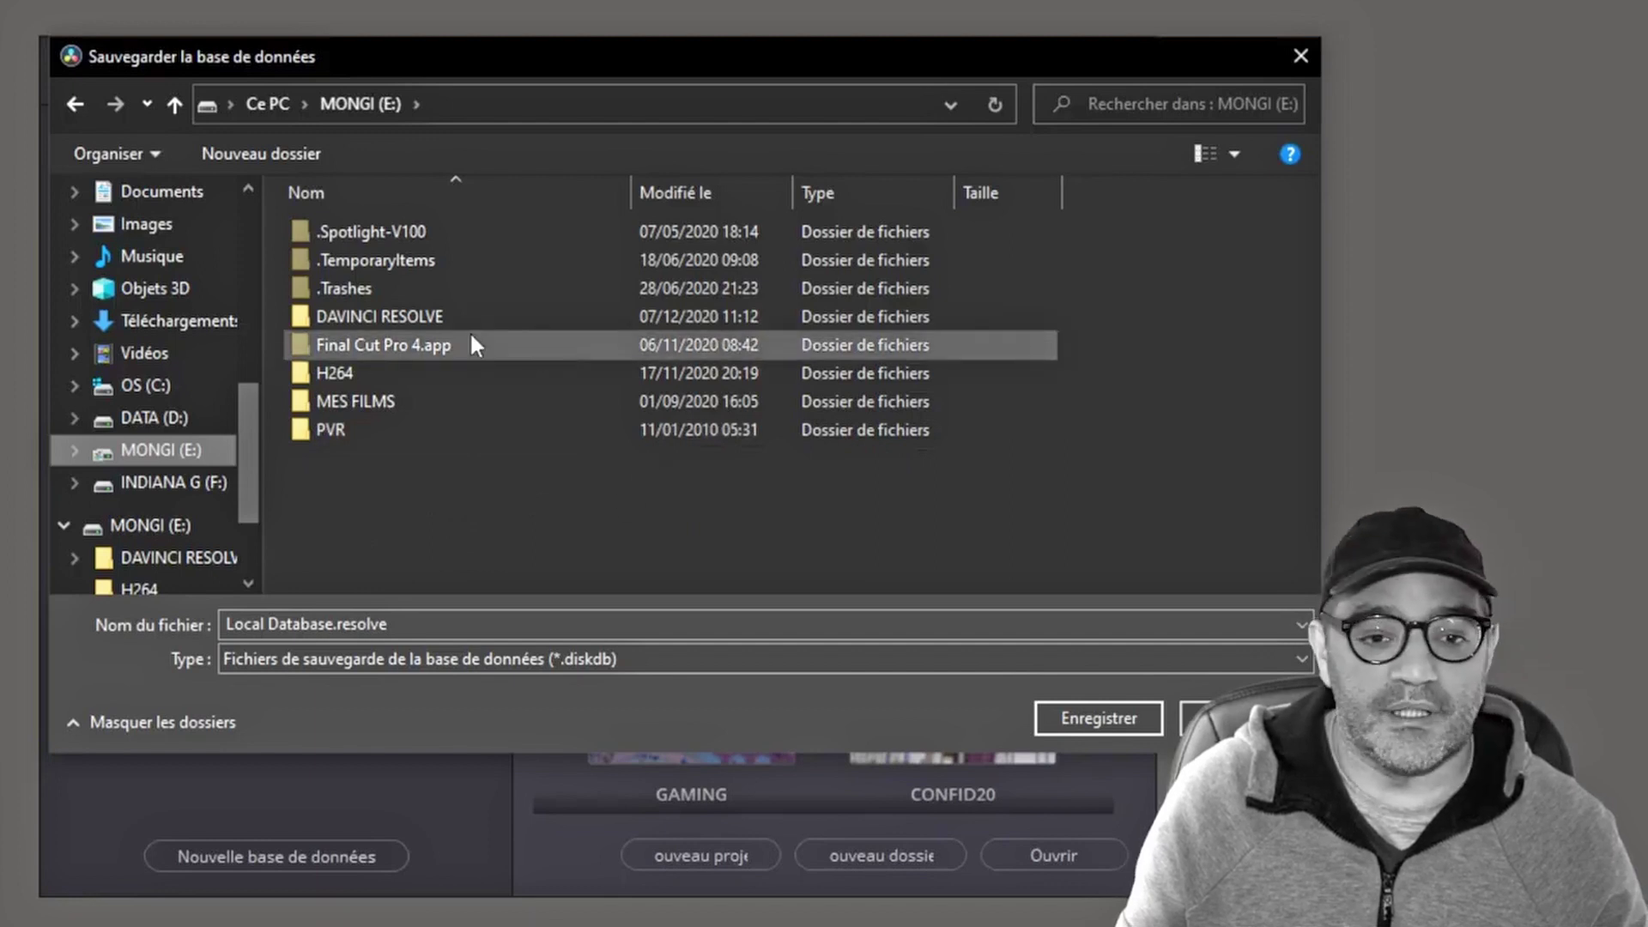
double_click(415, 317)
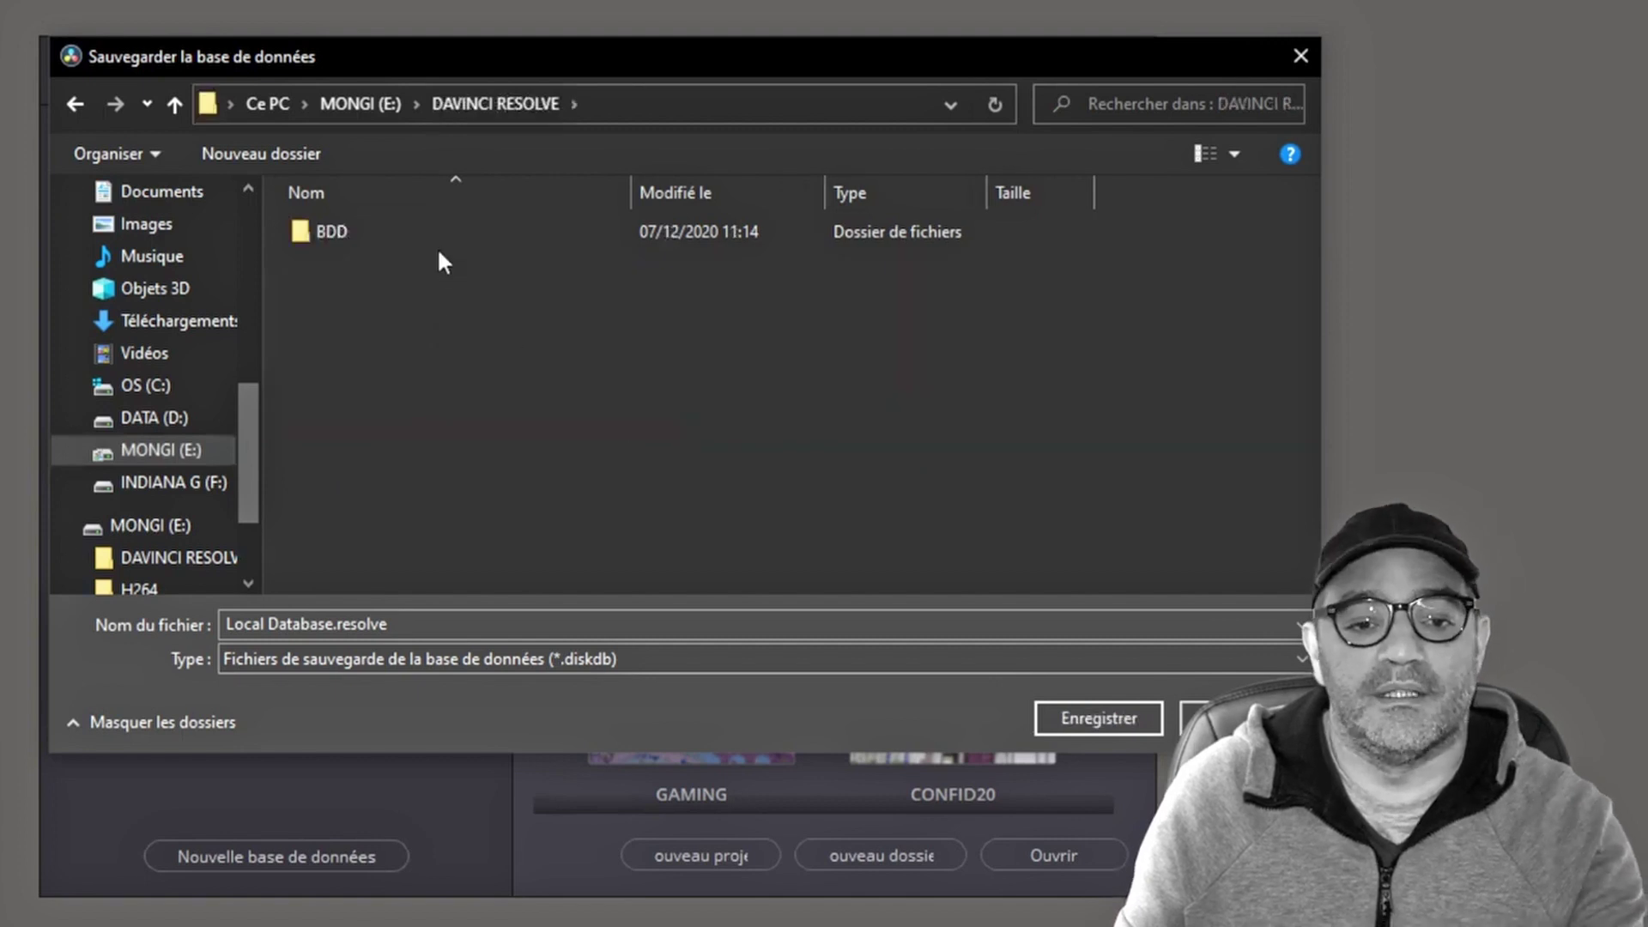
double_click(423, 235)
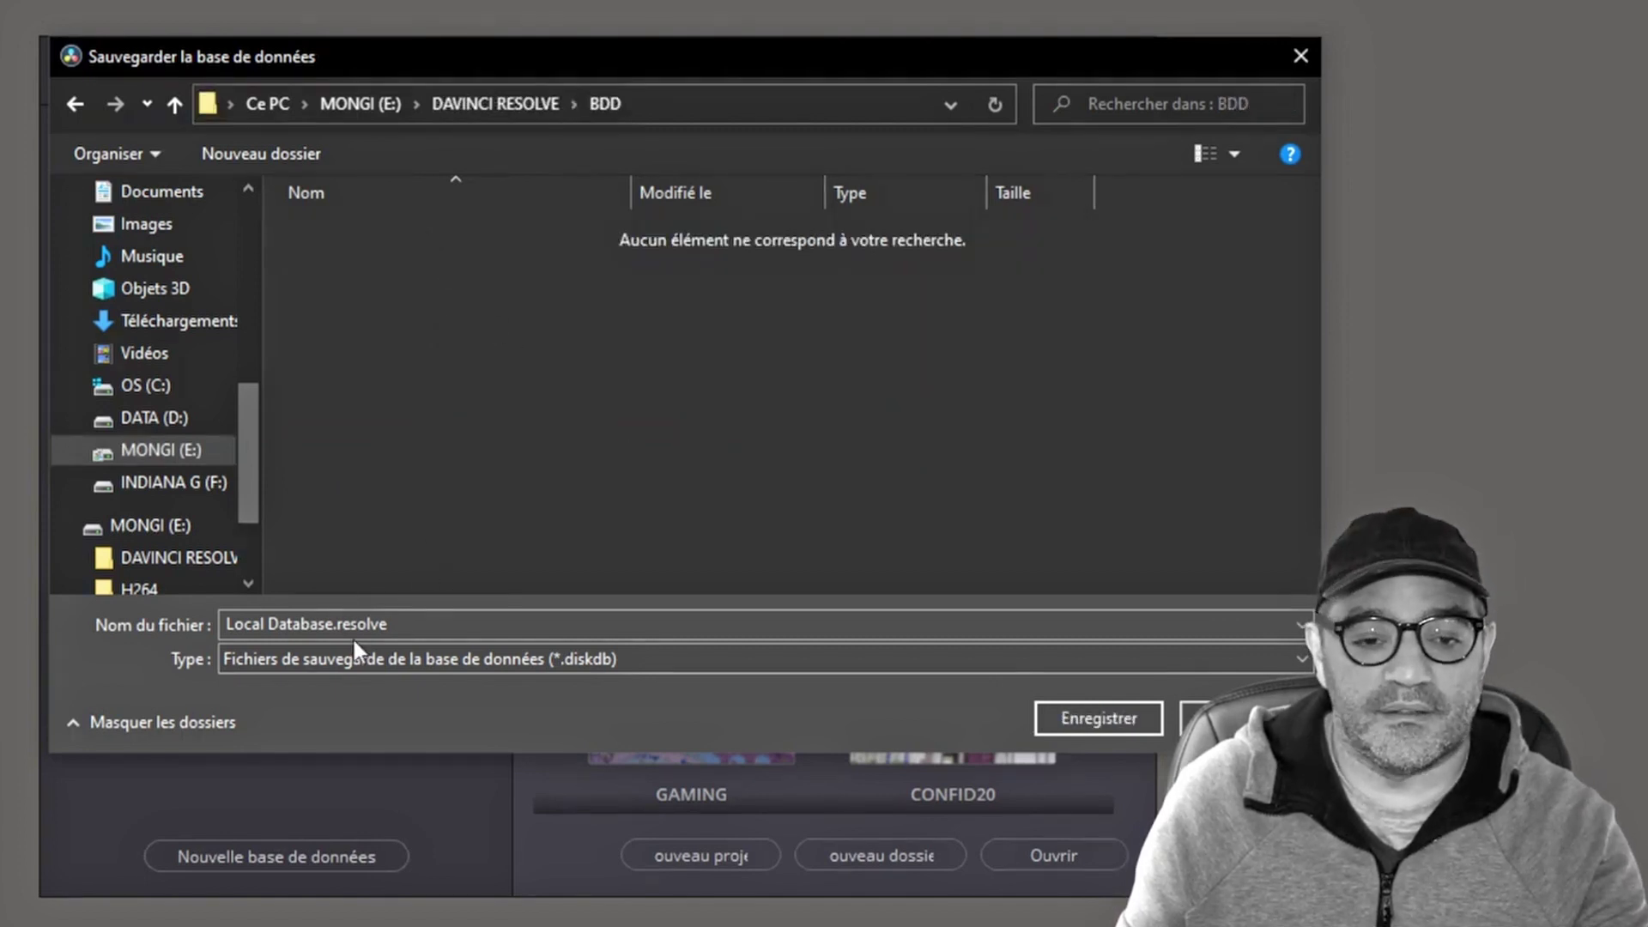
left_click(1099, 714)
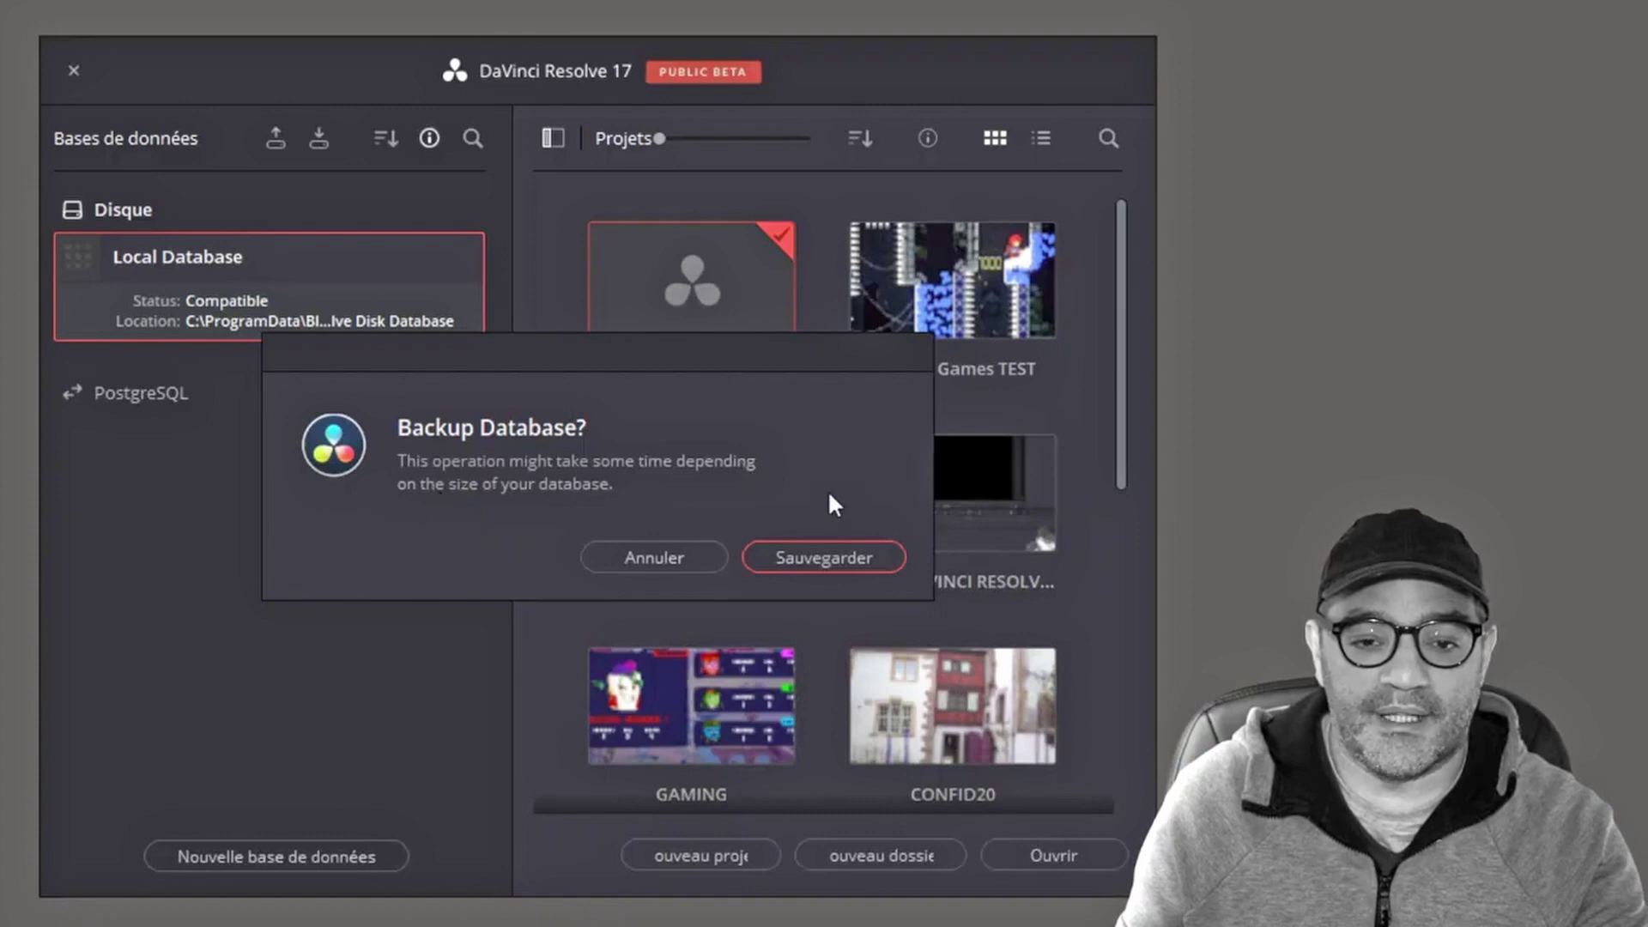
left_click(827, 556)
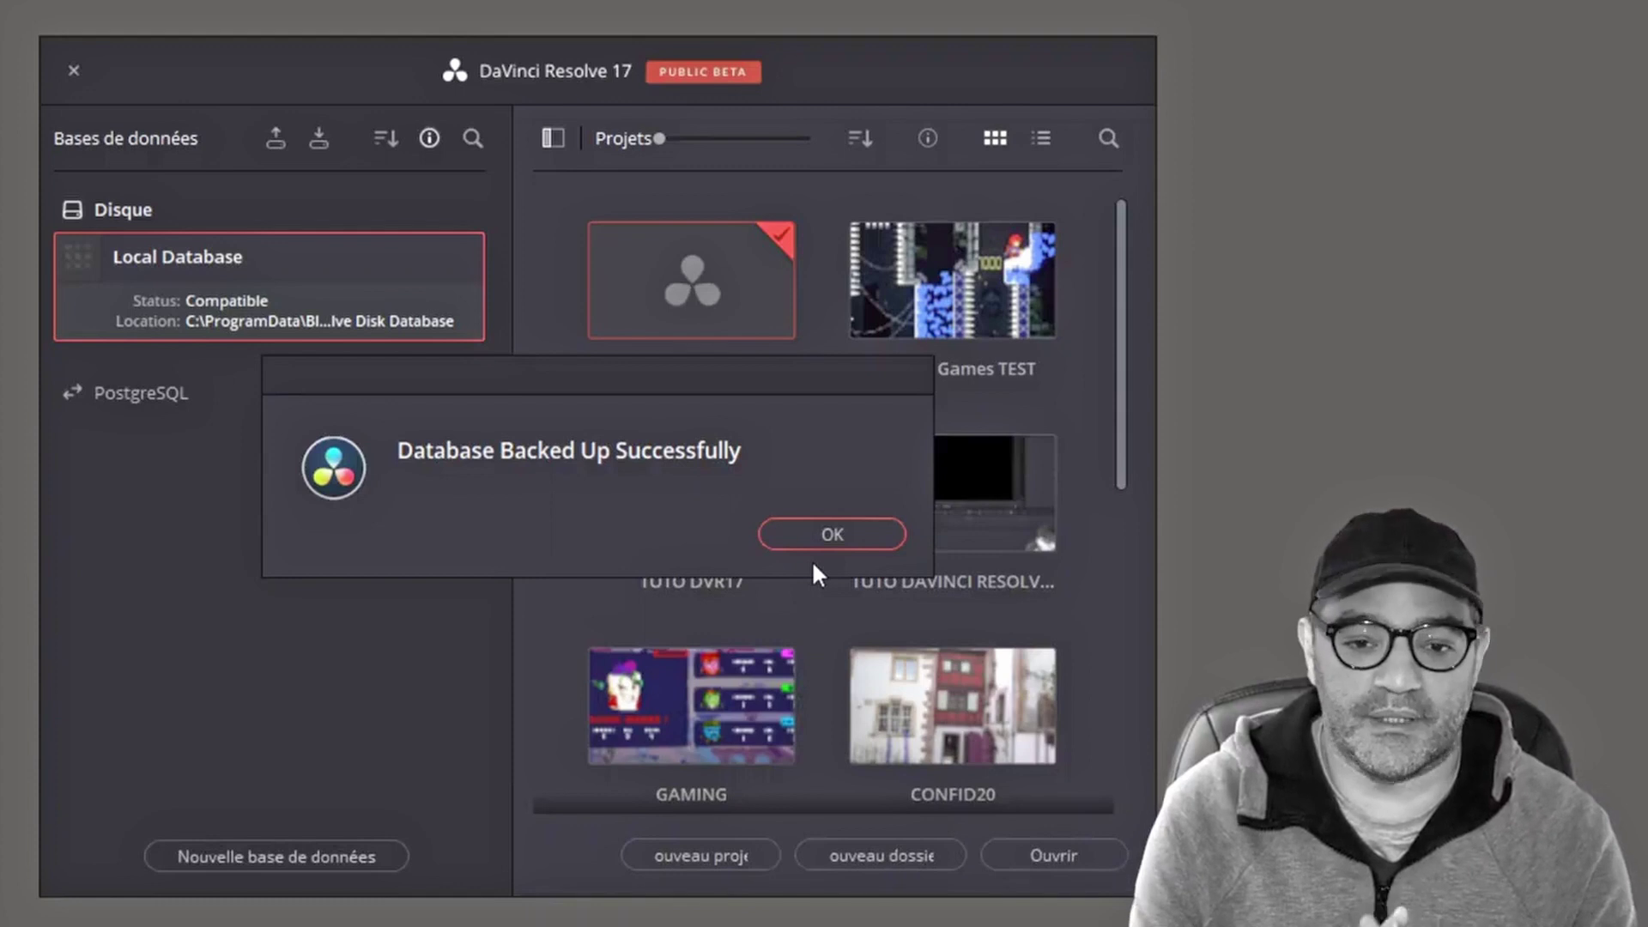
left_click(856, 533)
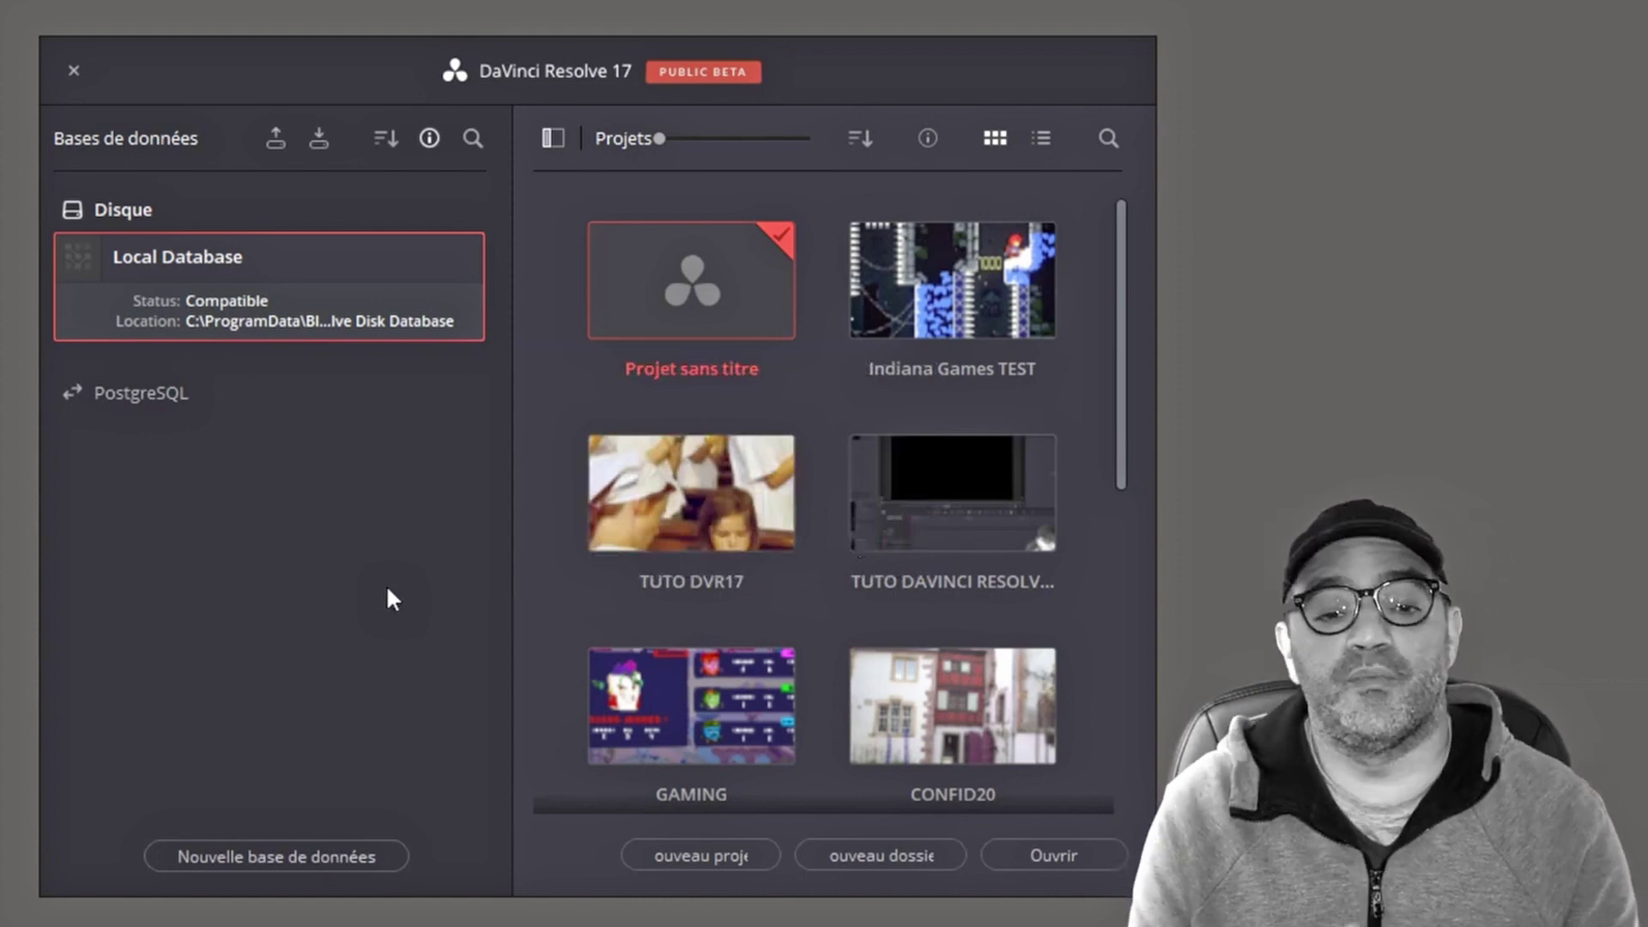
- Set up the creation of a new disk database named bdt_test and open the selection of its location
left_click(249, 852)
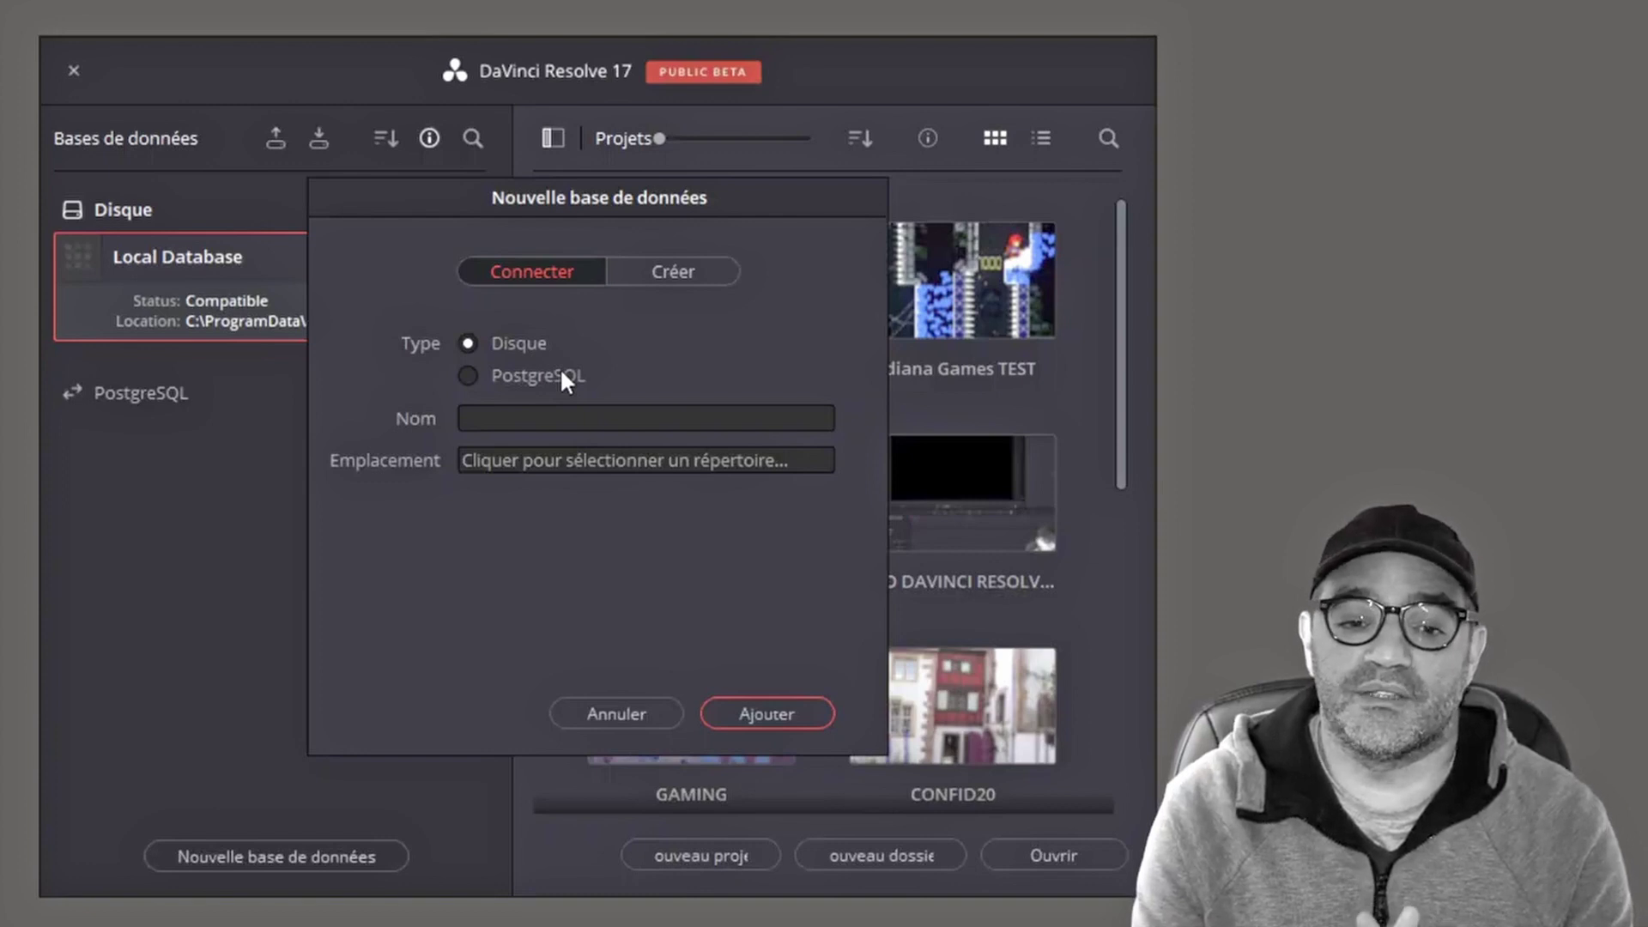
left_click(650, 266)
left_click(516, 510)
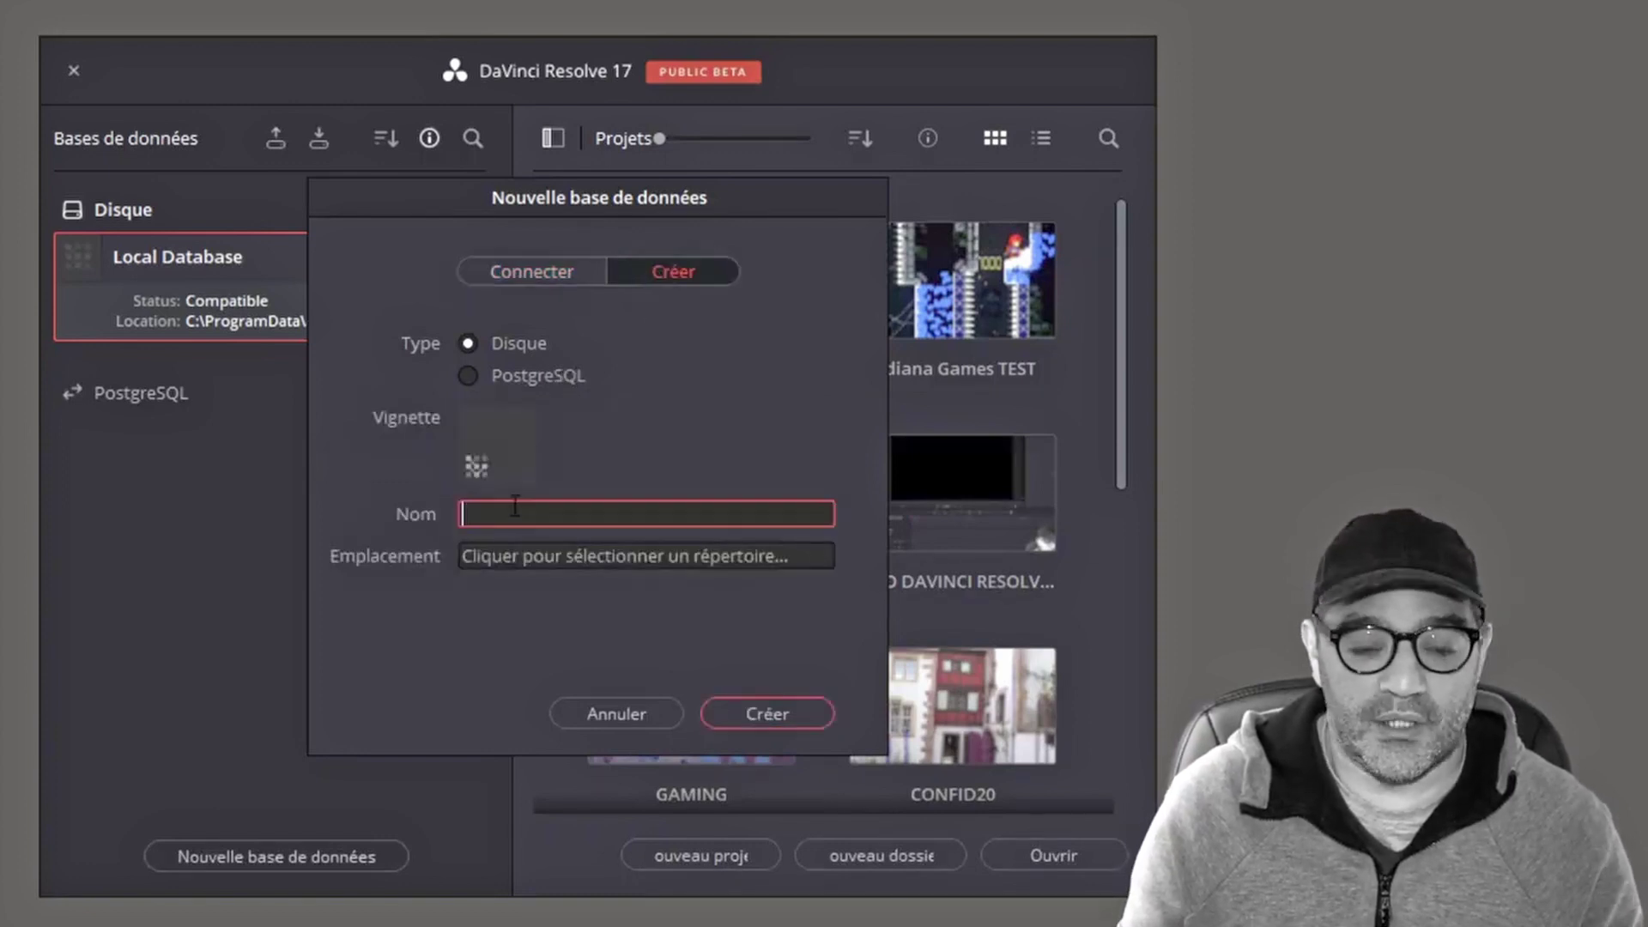
type("bdt")
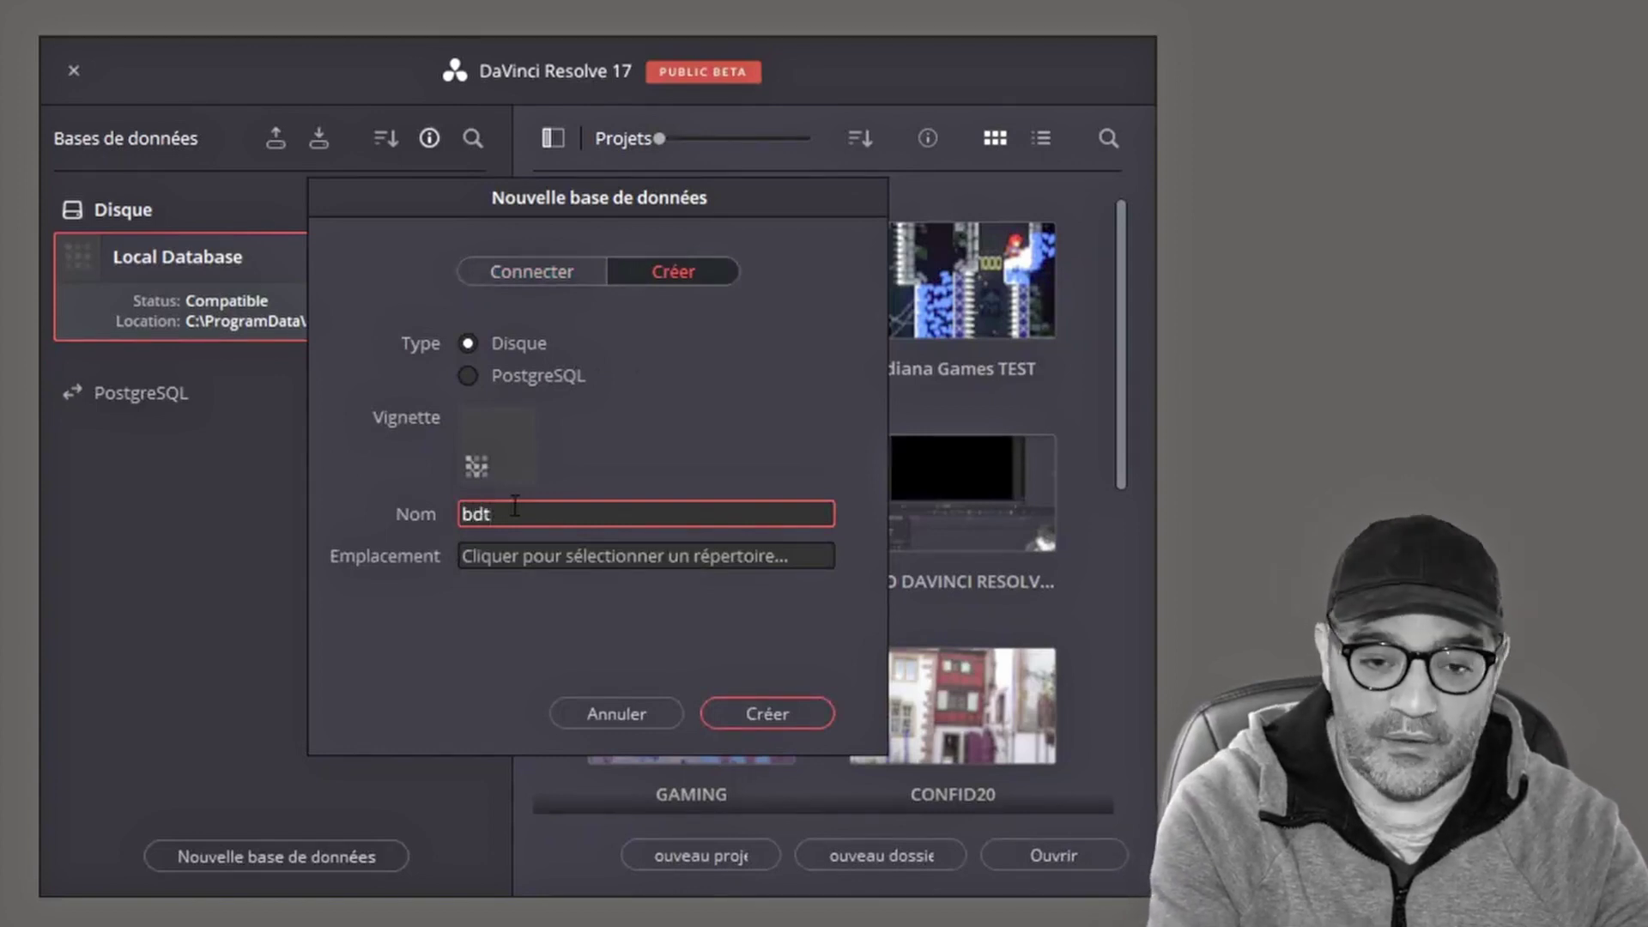
type("_test")
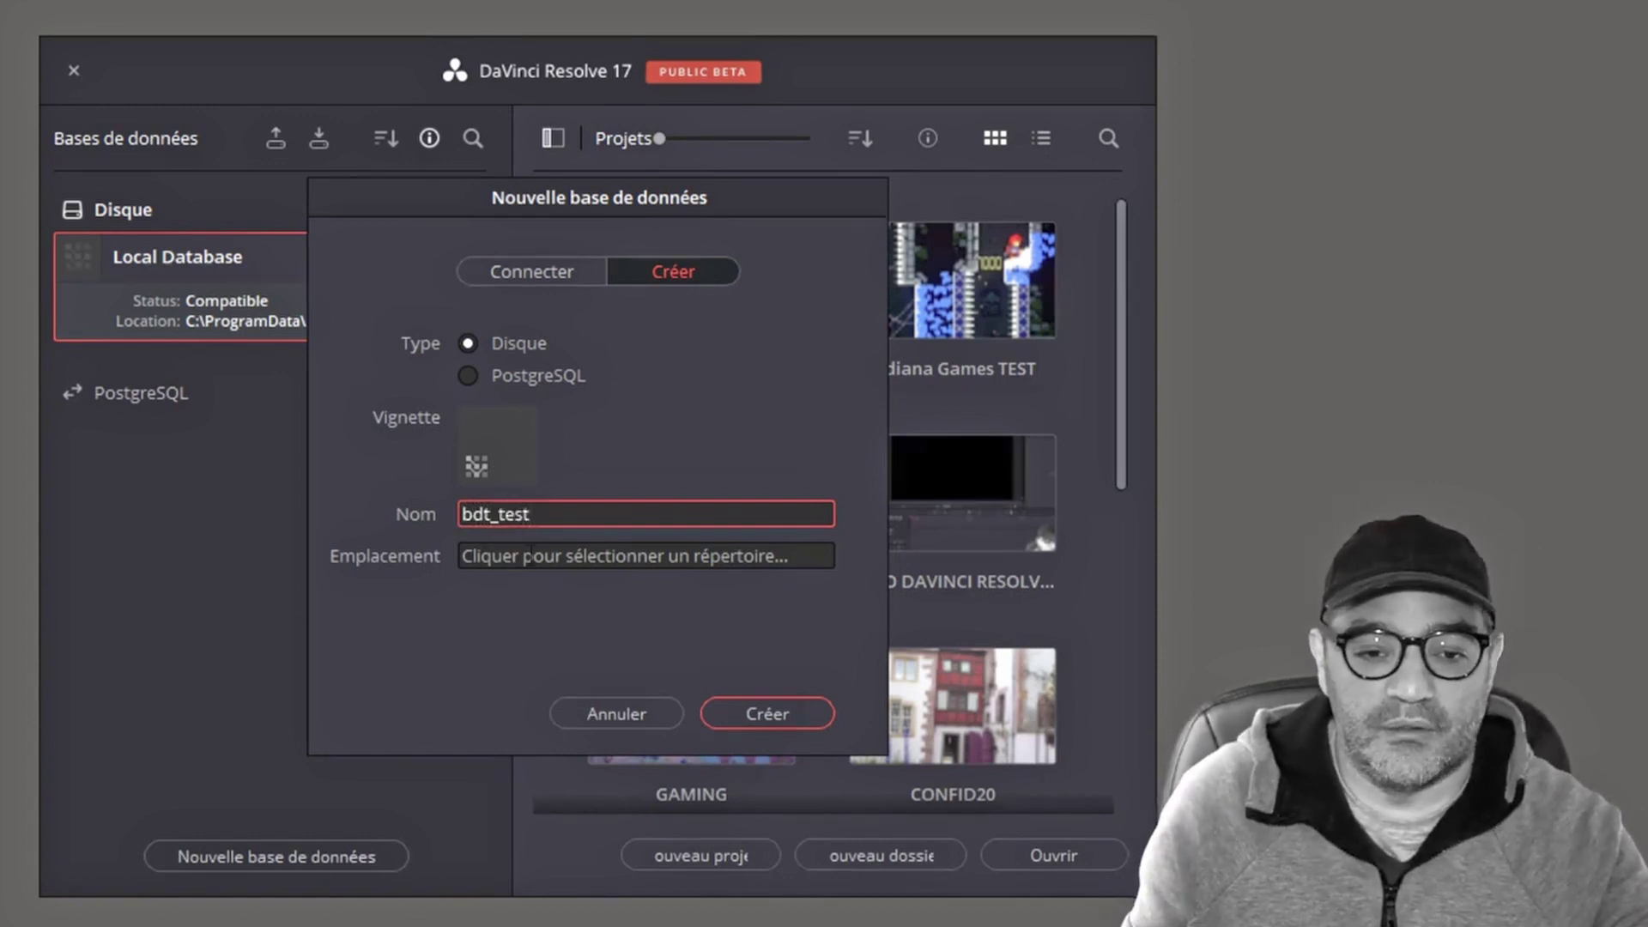
left_click(530, 555)
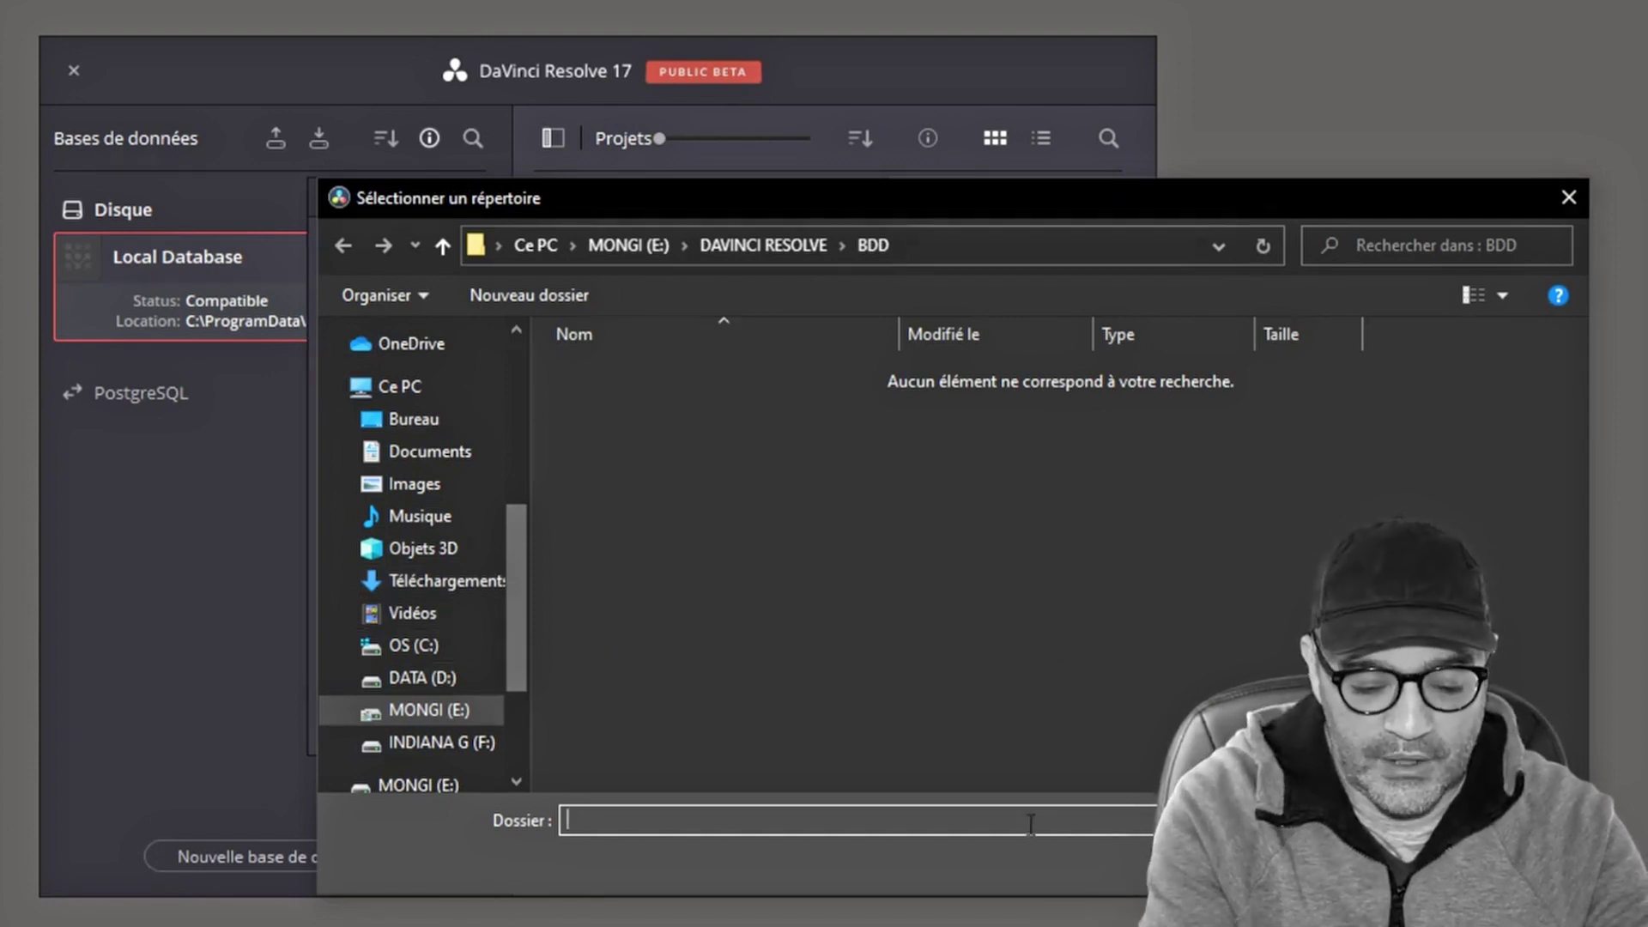
- Try to use test_bdd inside the BDD folder as the new database's location
type("test")
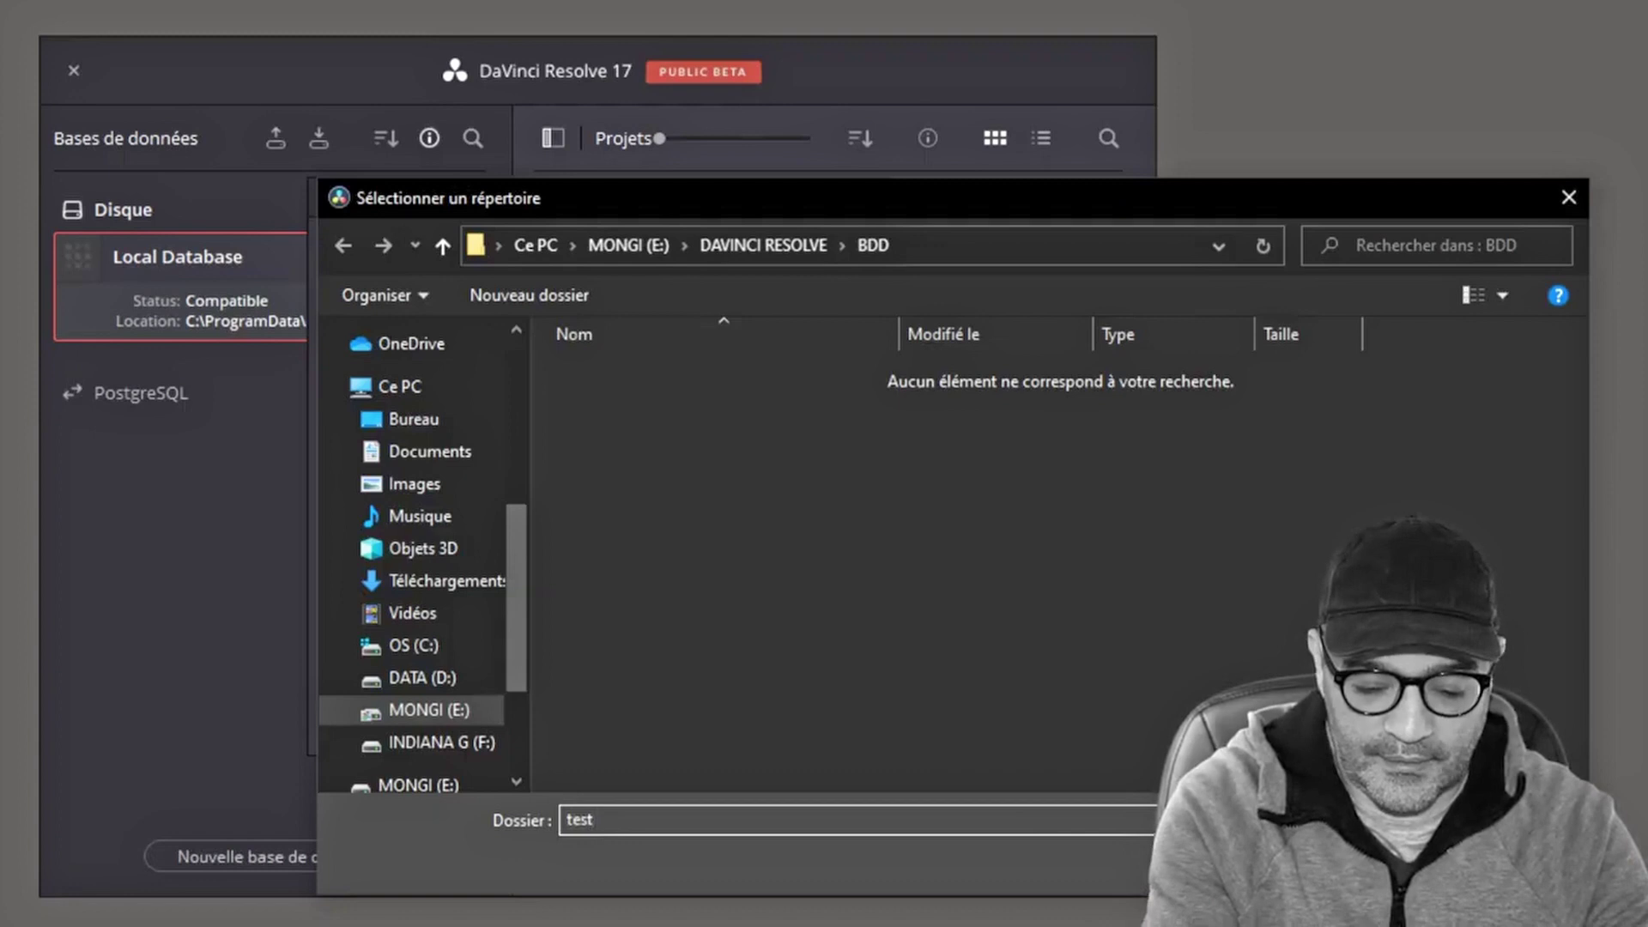
type("_bad")
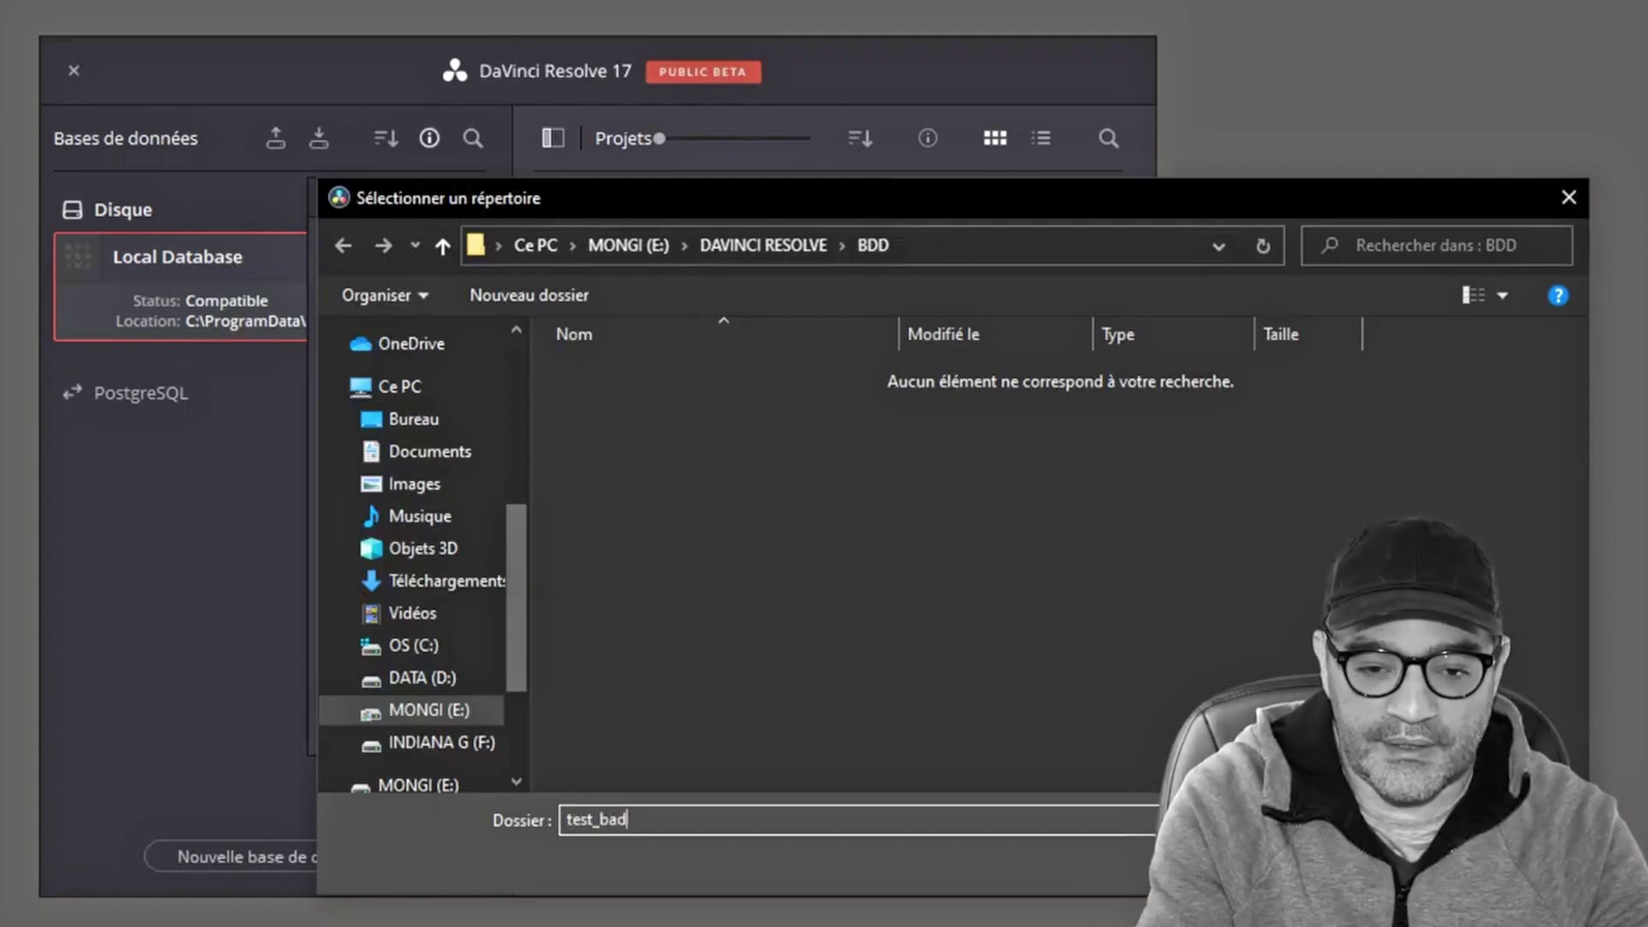
key("BackSpace")
key("BackSpace")
type("dd")
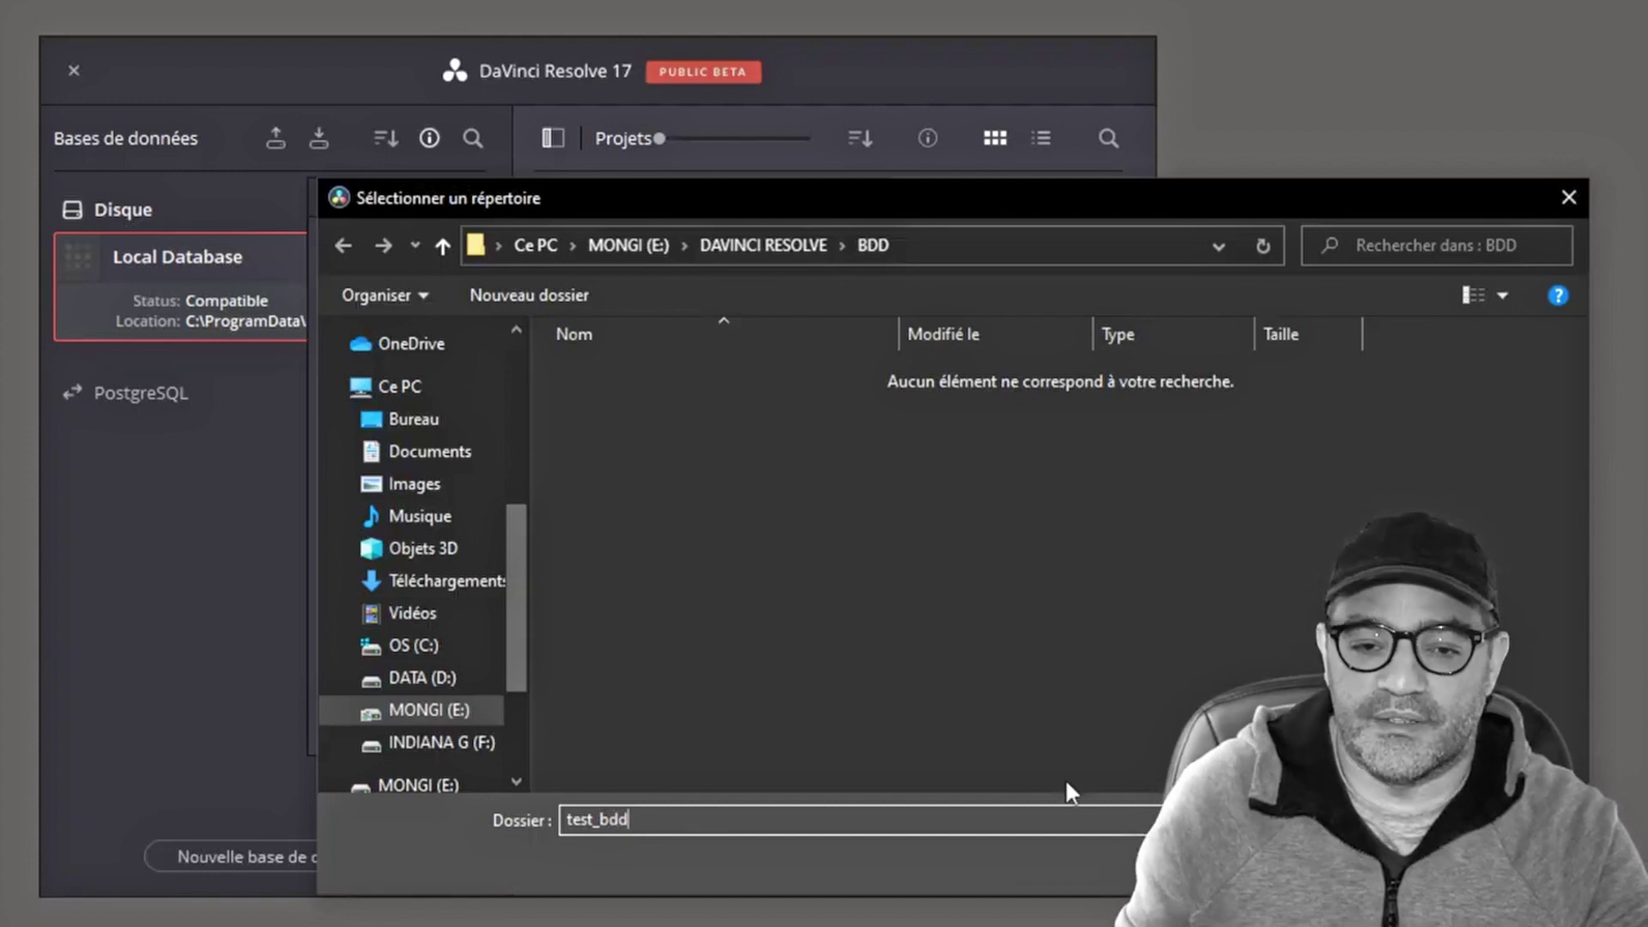
key("Return")
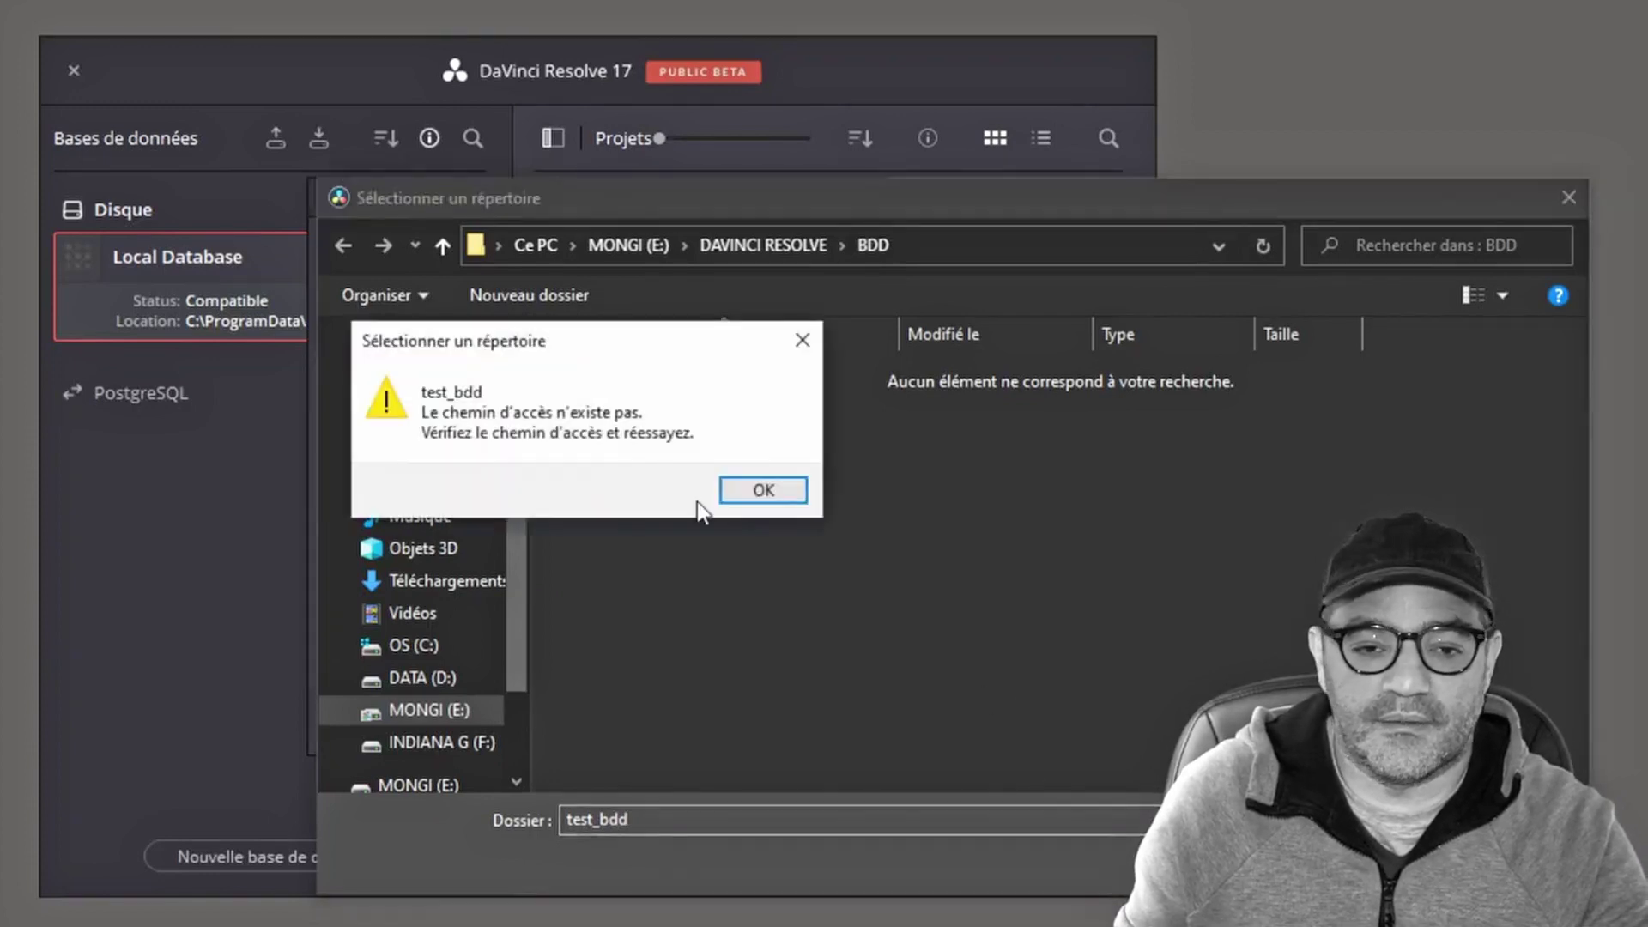
left_click(791, 496)
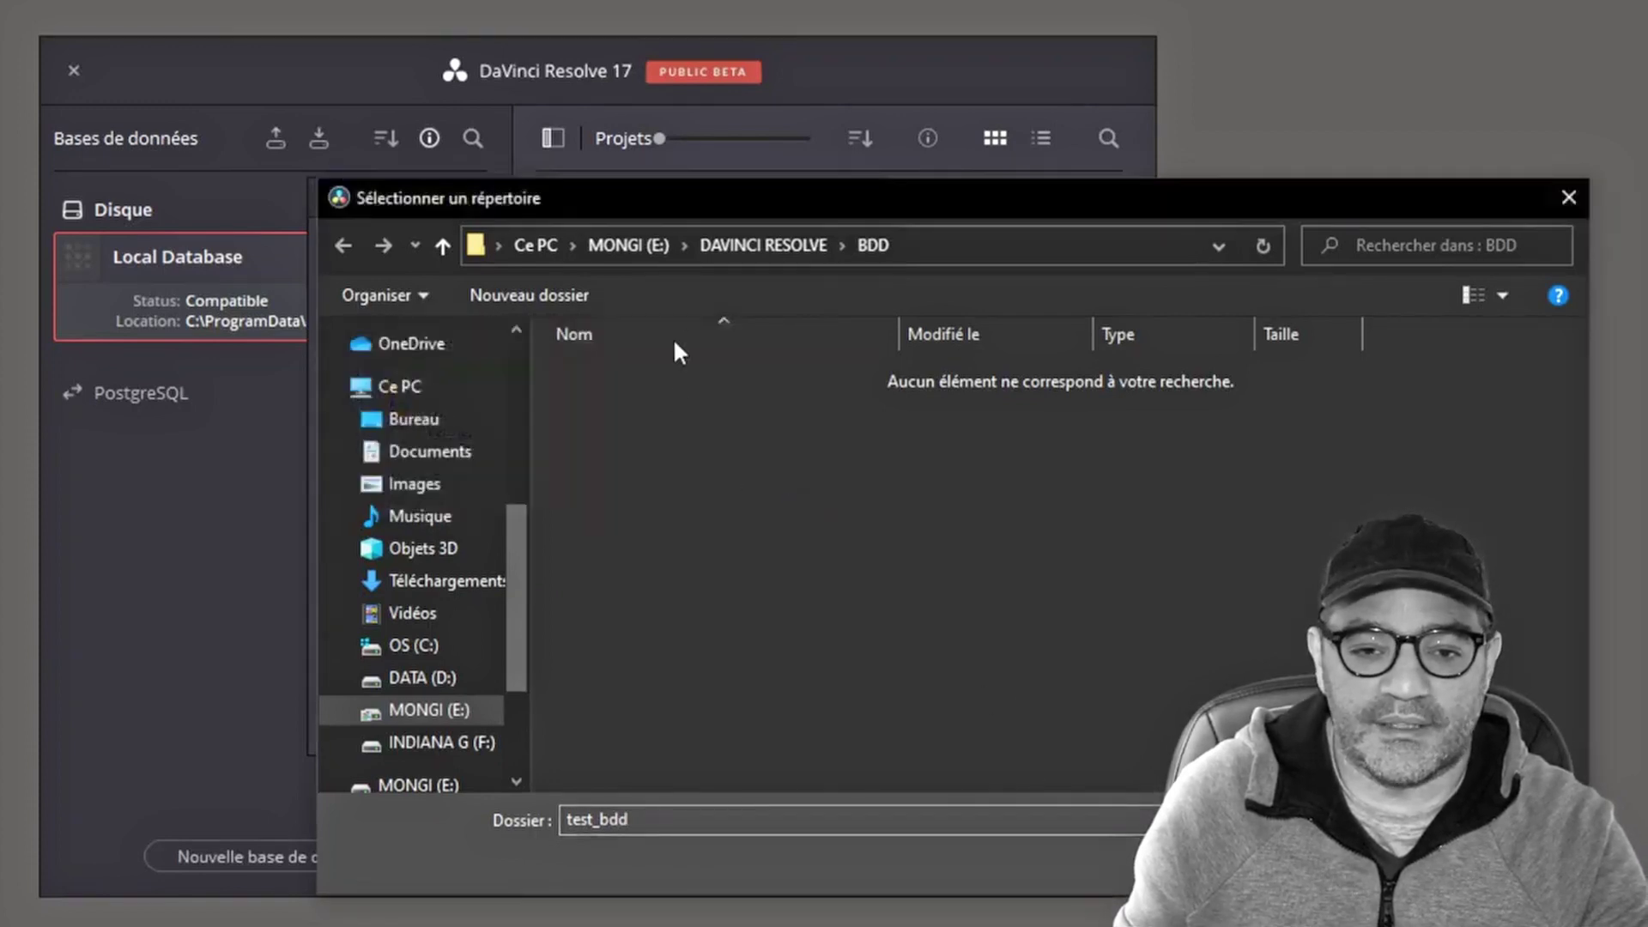
- Create a subfolder named bdd in E:\DAVINCI RESOLVE\BDD and create the bdt_test database there
left_click(533, 292)
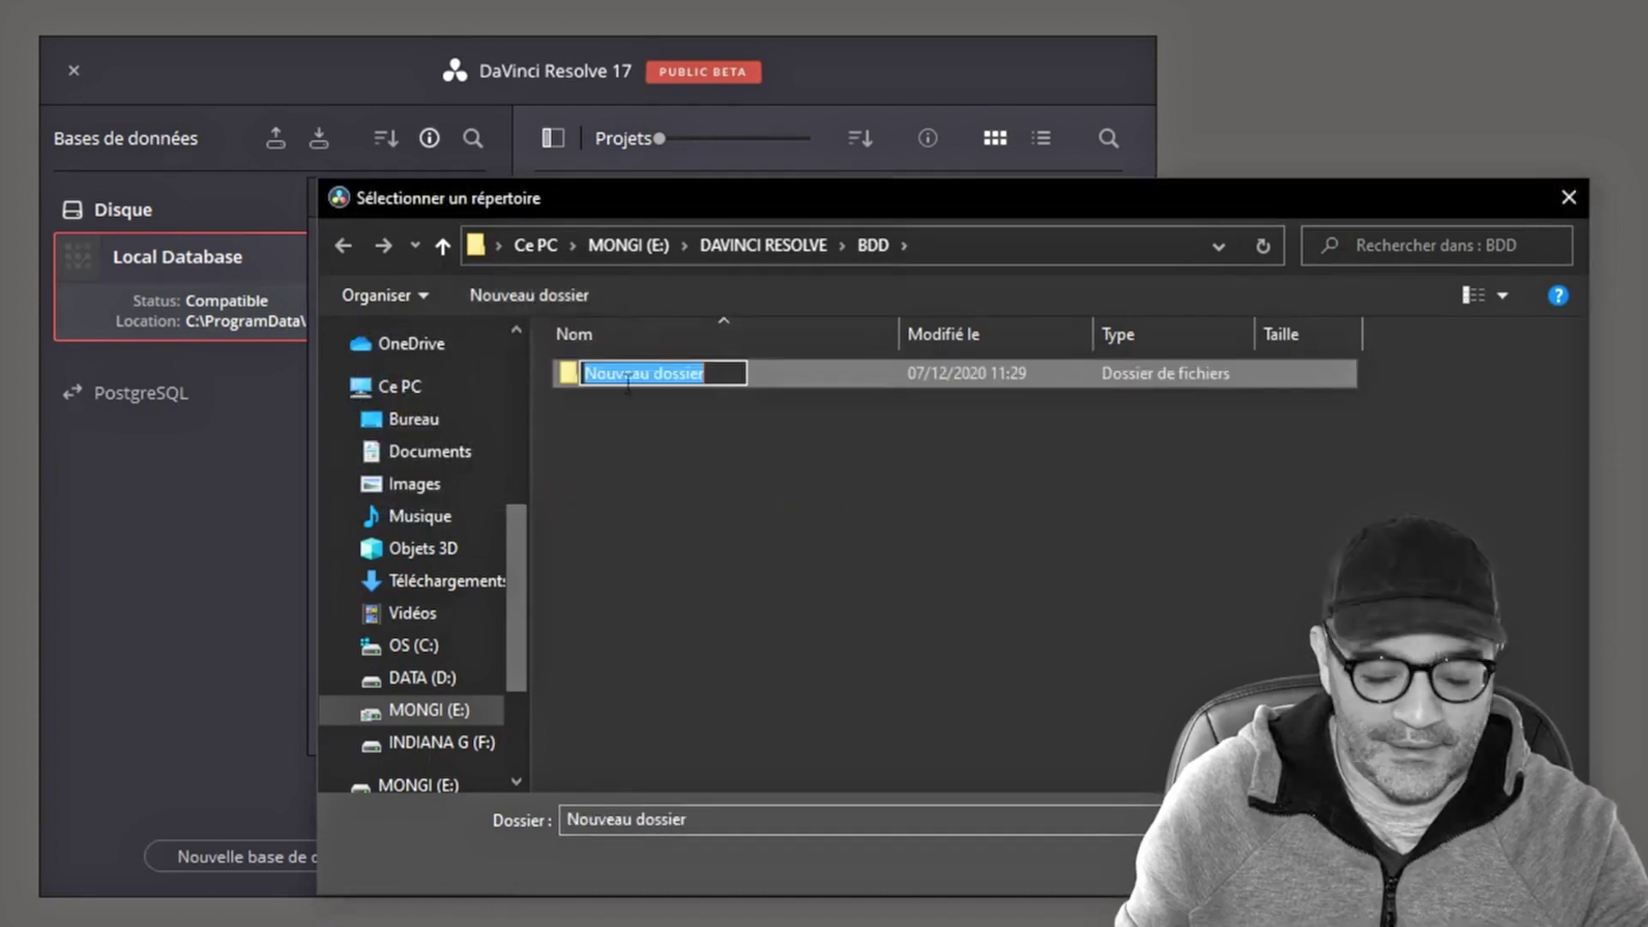
type("bdd")
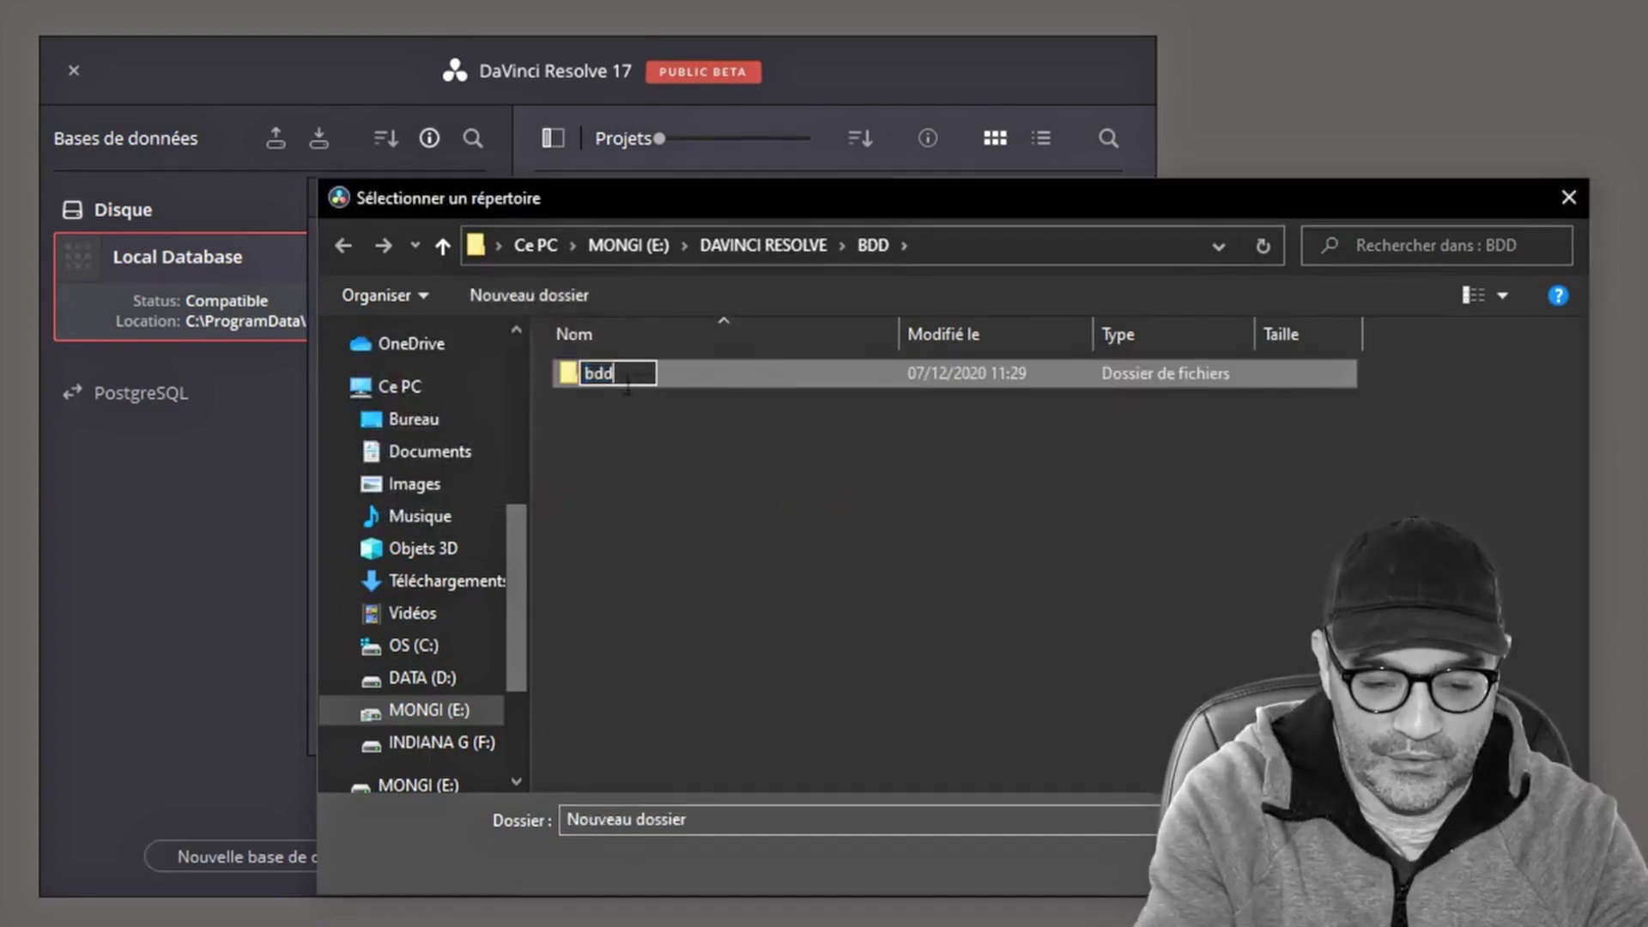
key("Return")
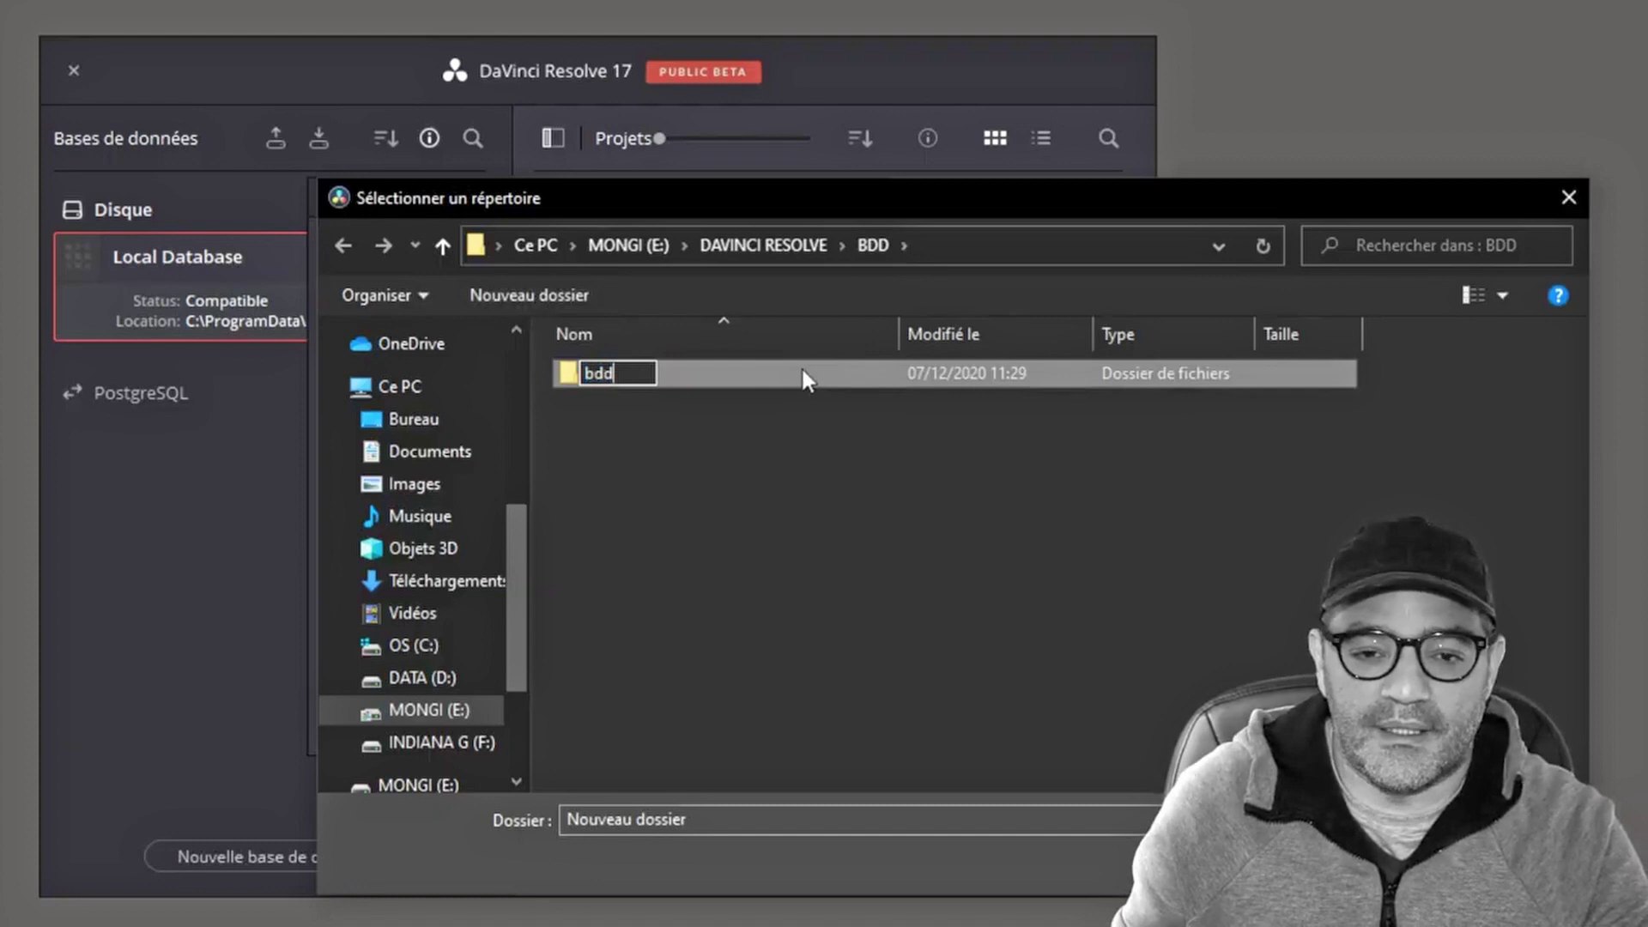
double_click(801, 370)
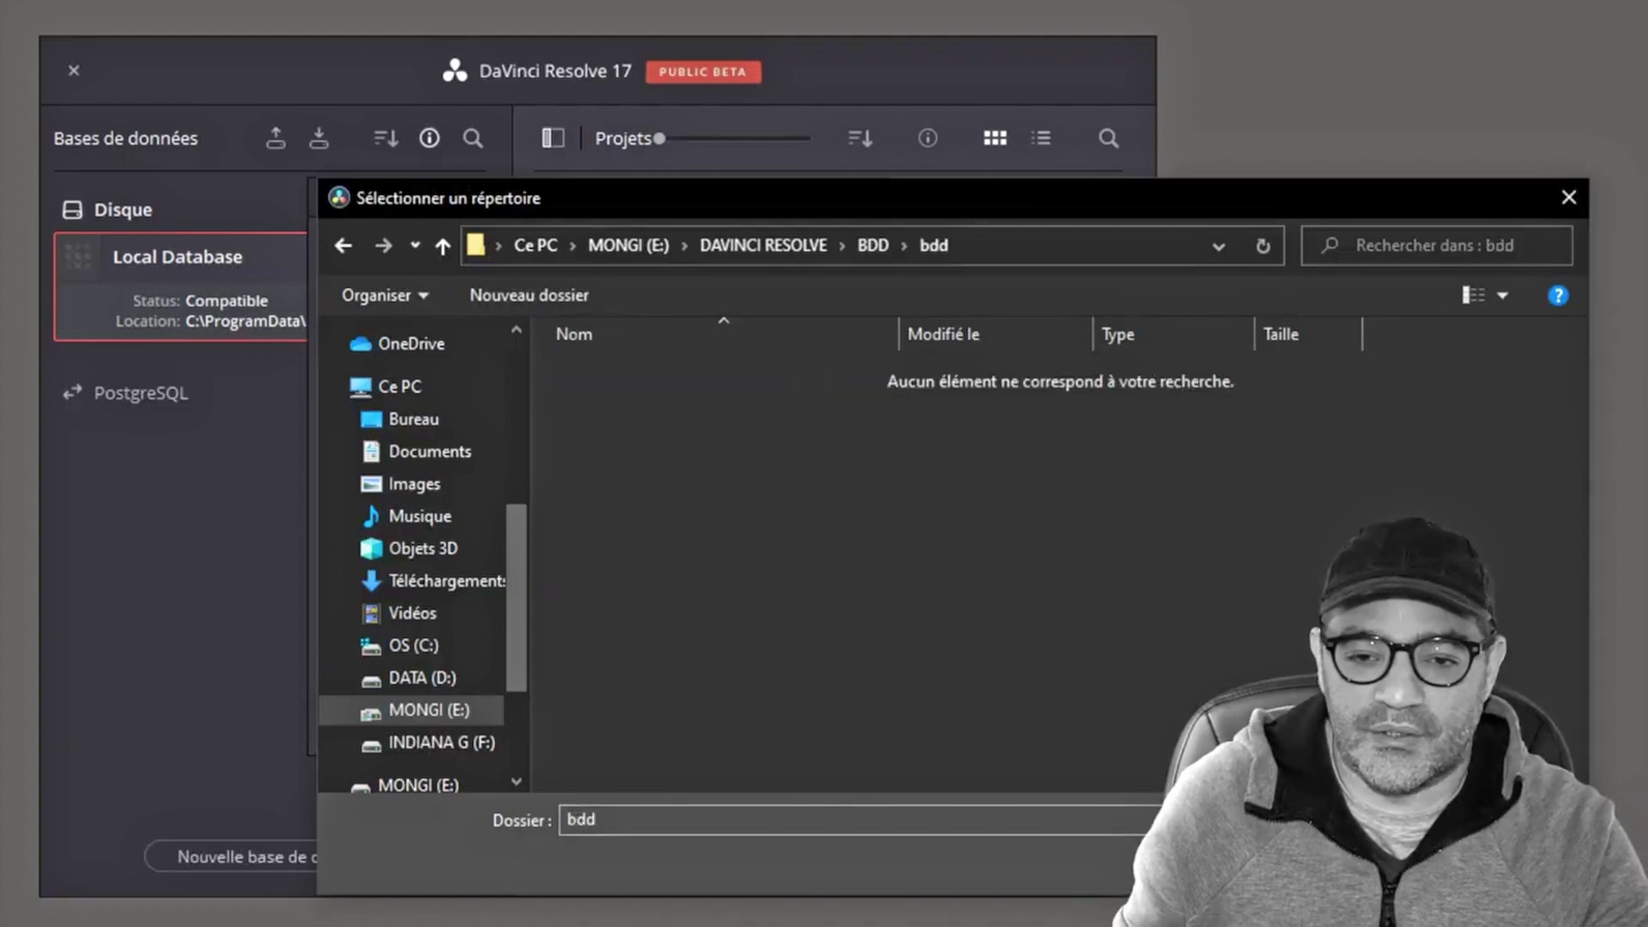
left_click(1361, 865)
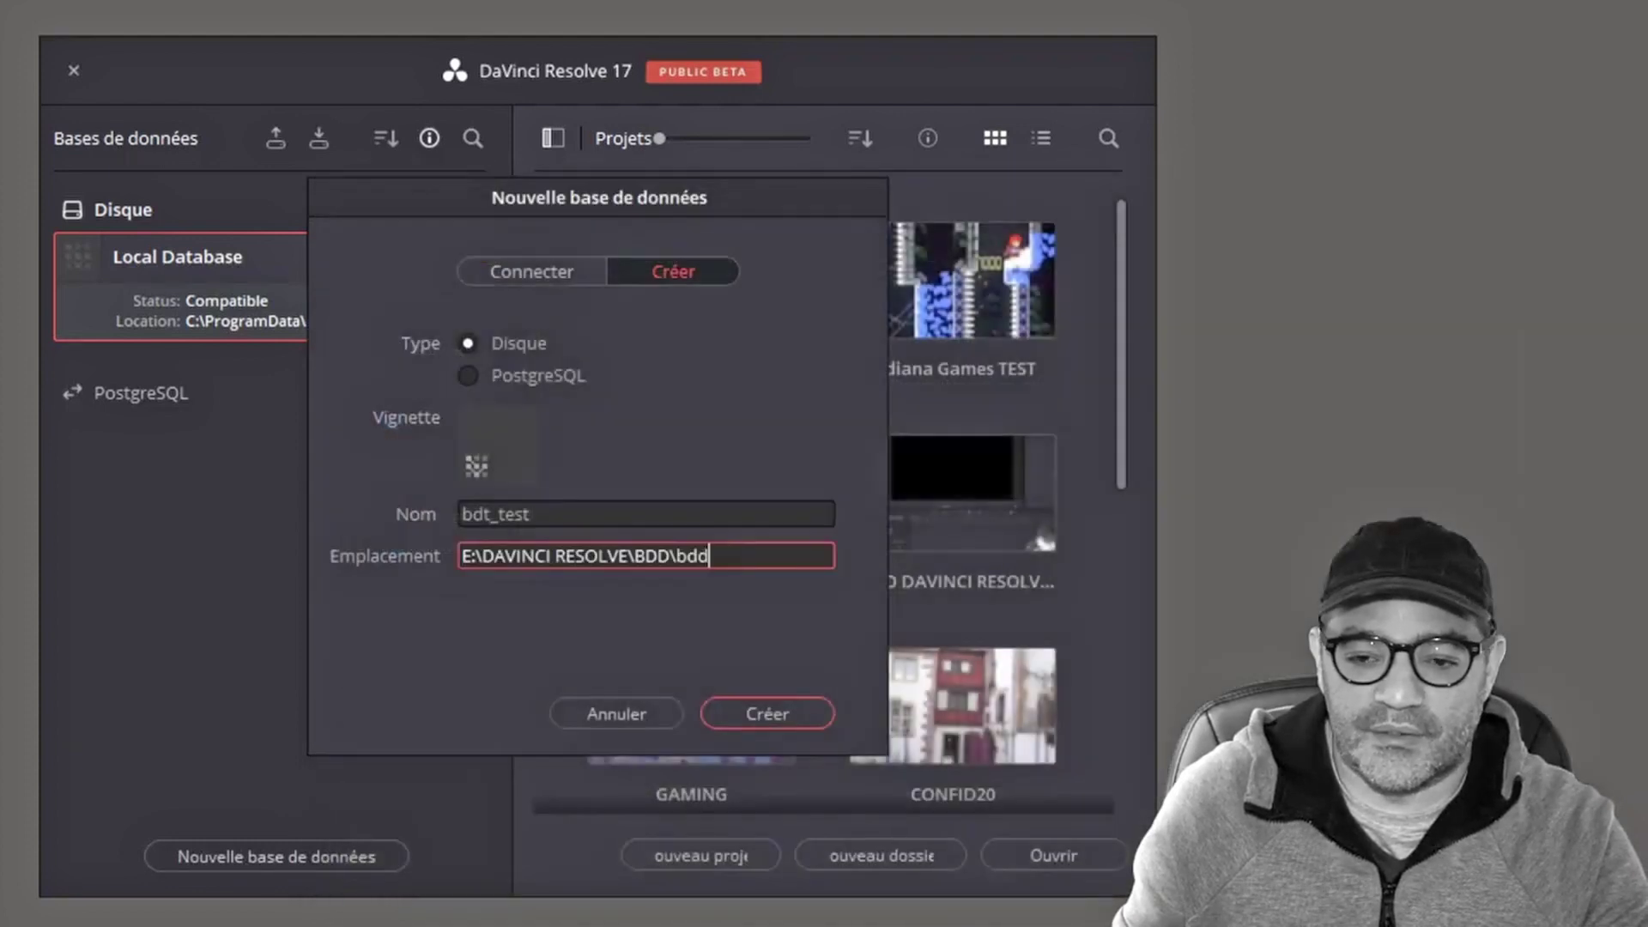
left_click(772, 704)
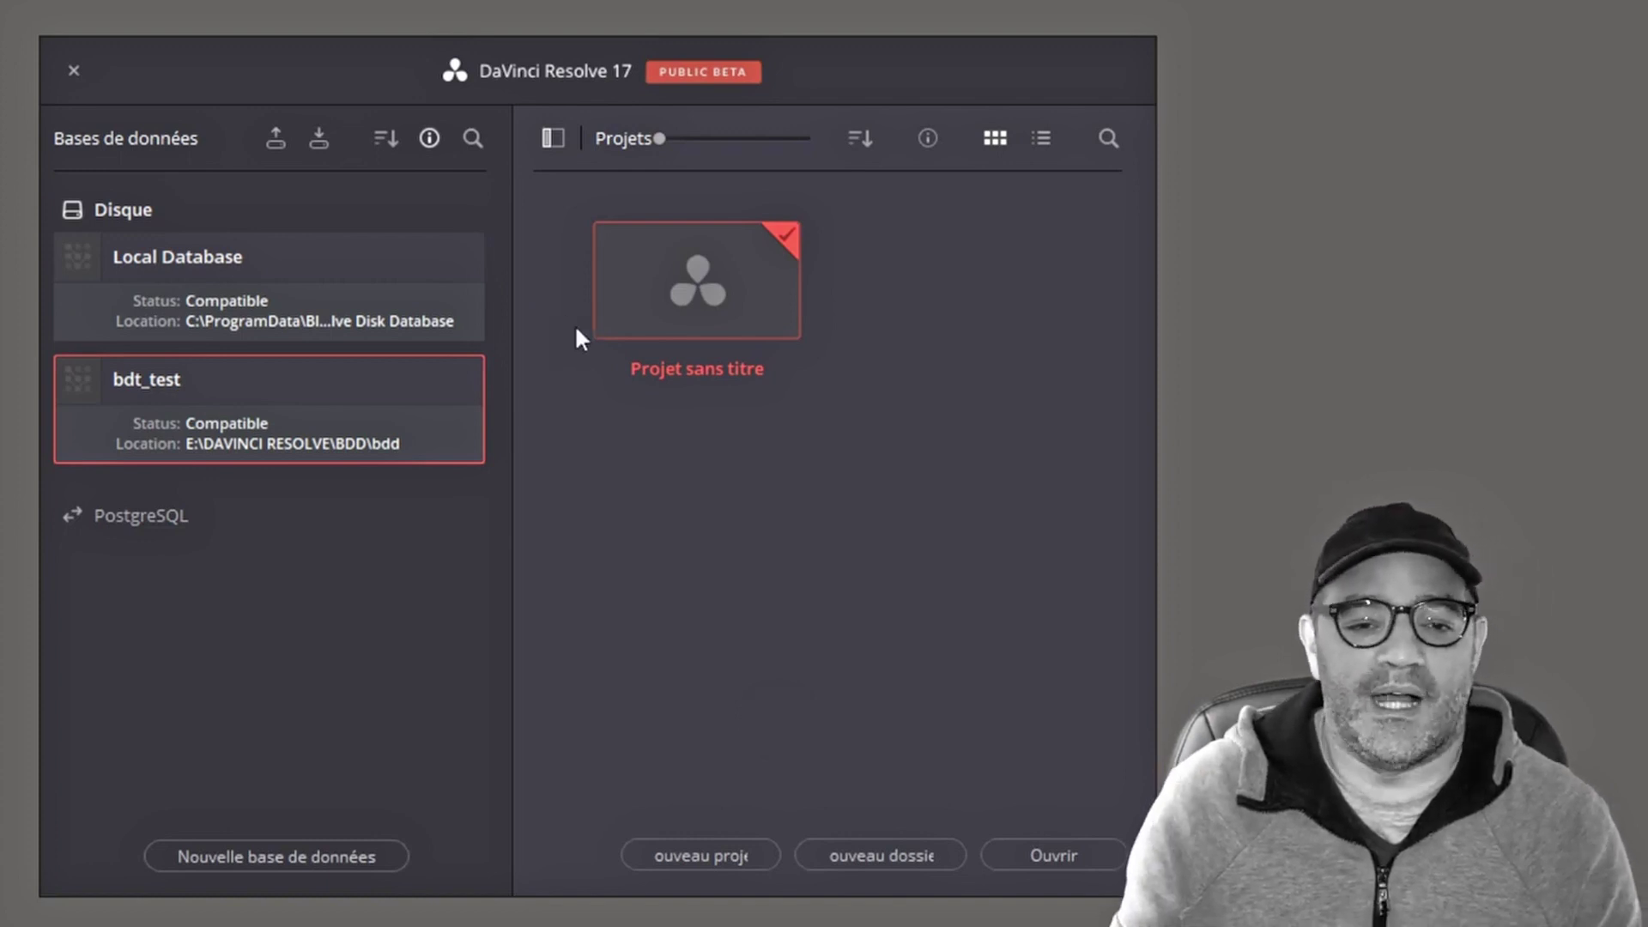
- Switch to Local Database and start exporting the Indiana Games TEST project archive, browsing to the DAVINCI RESOLVE folder on drive E:
left_click(333, 297)
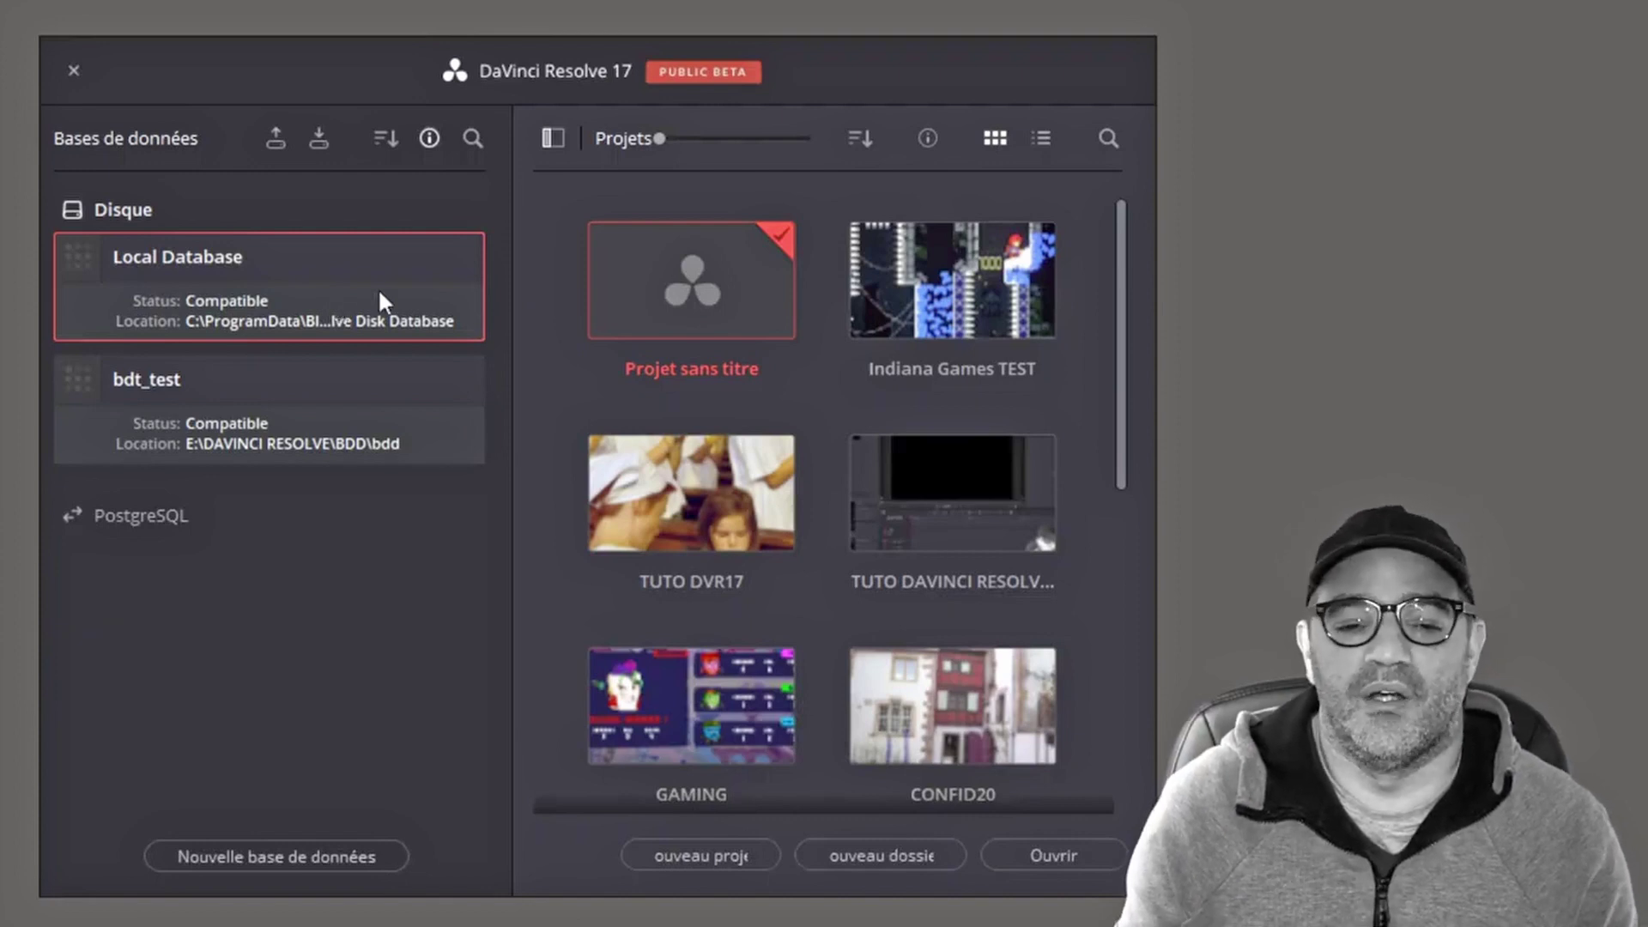
right_click(968, 278)
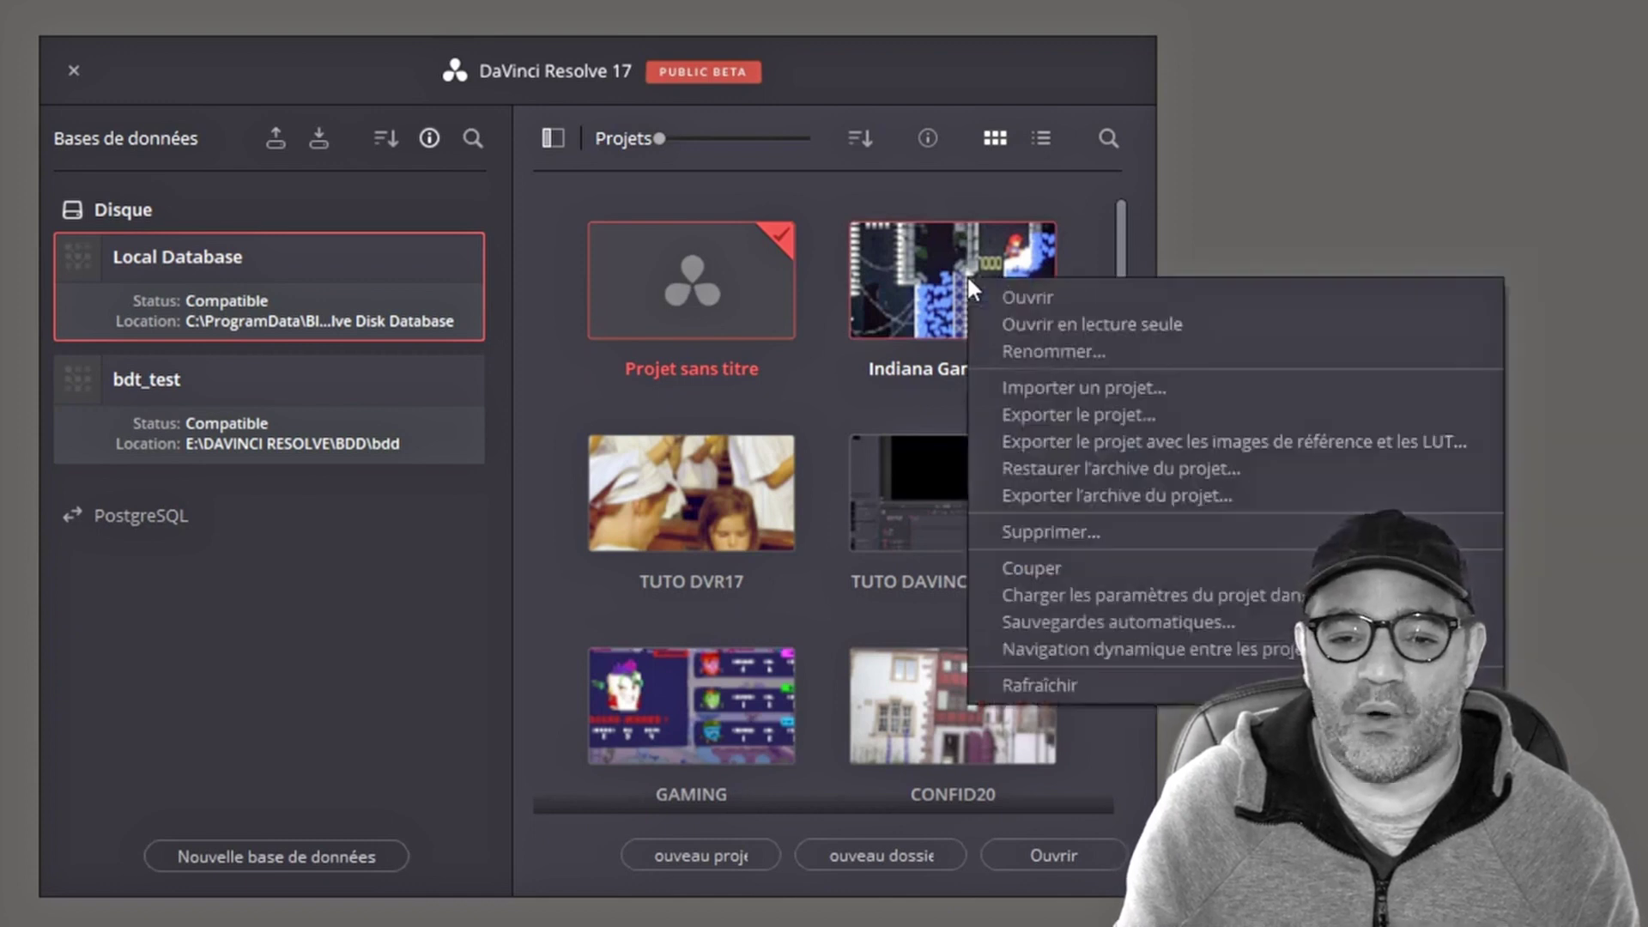
left_click(1015, 497)
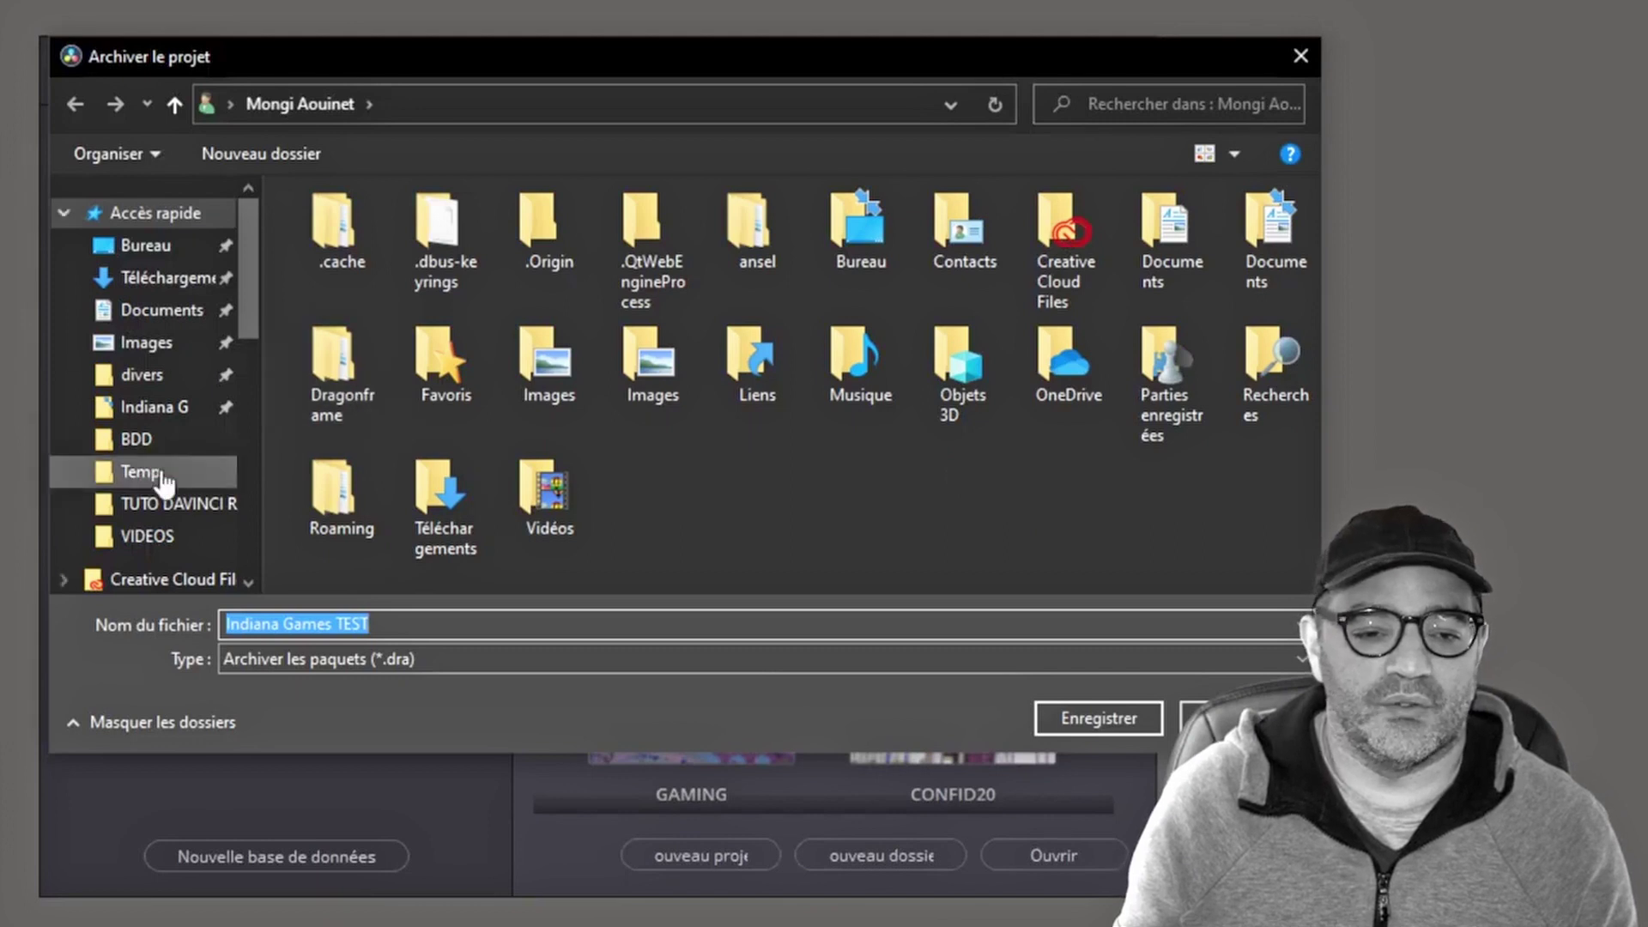
scroll(162, 478, "down", 1)
scroll(165, 483, "down", 3)
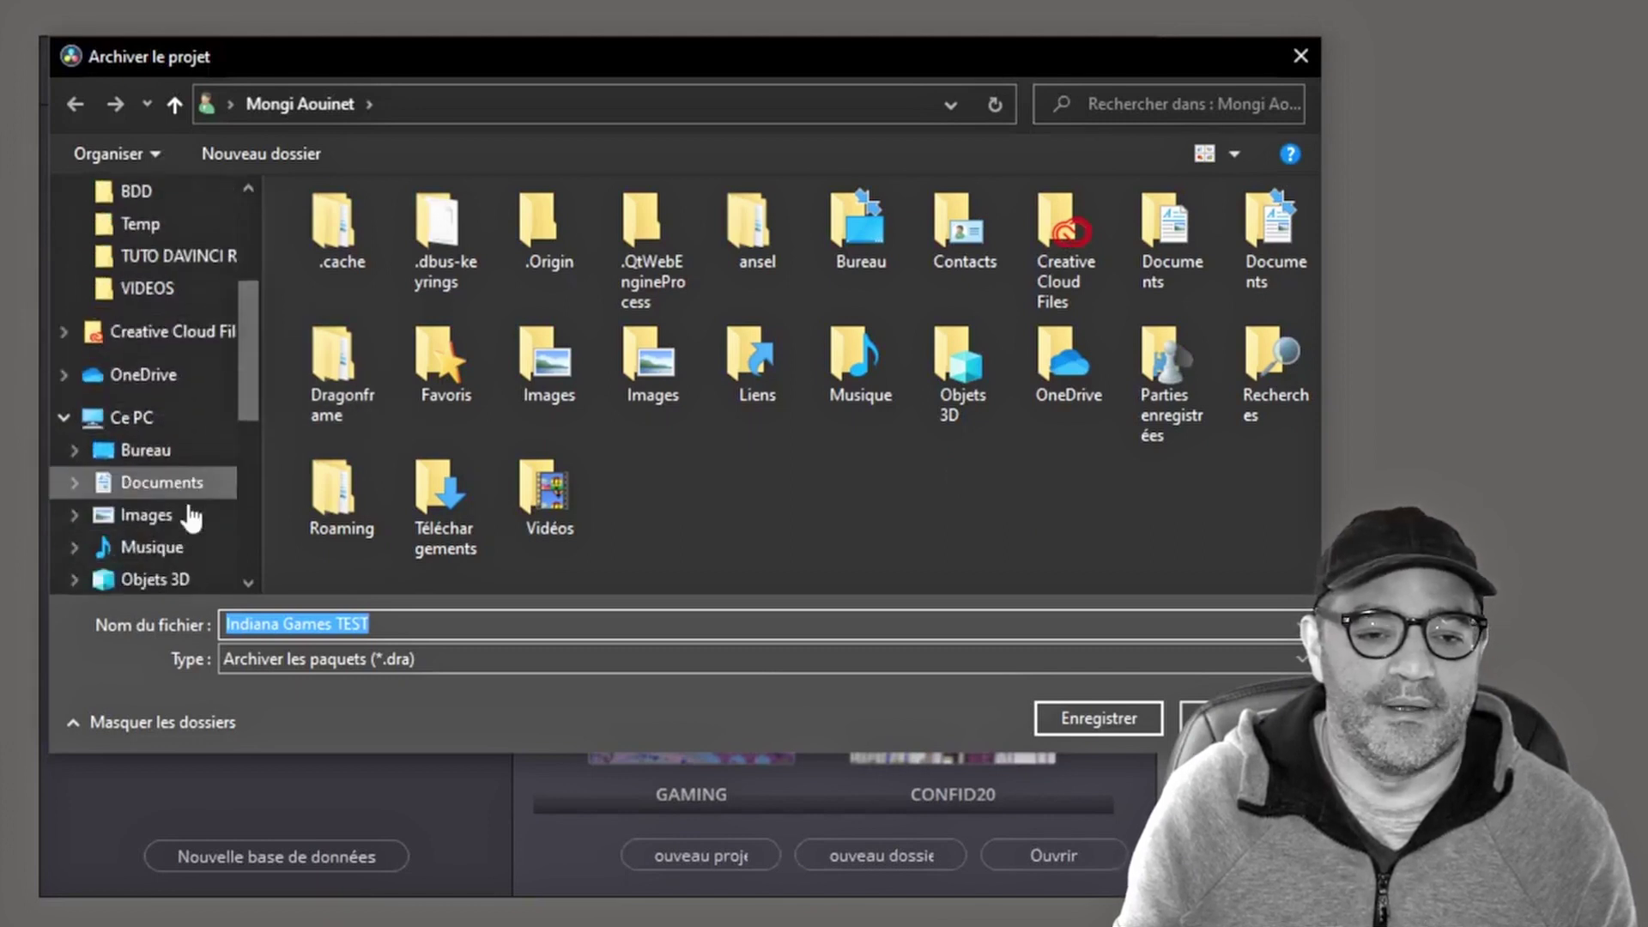
scroll(187, 506, "down", 2)
left_click(182, 486)
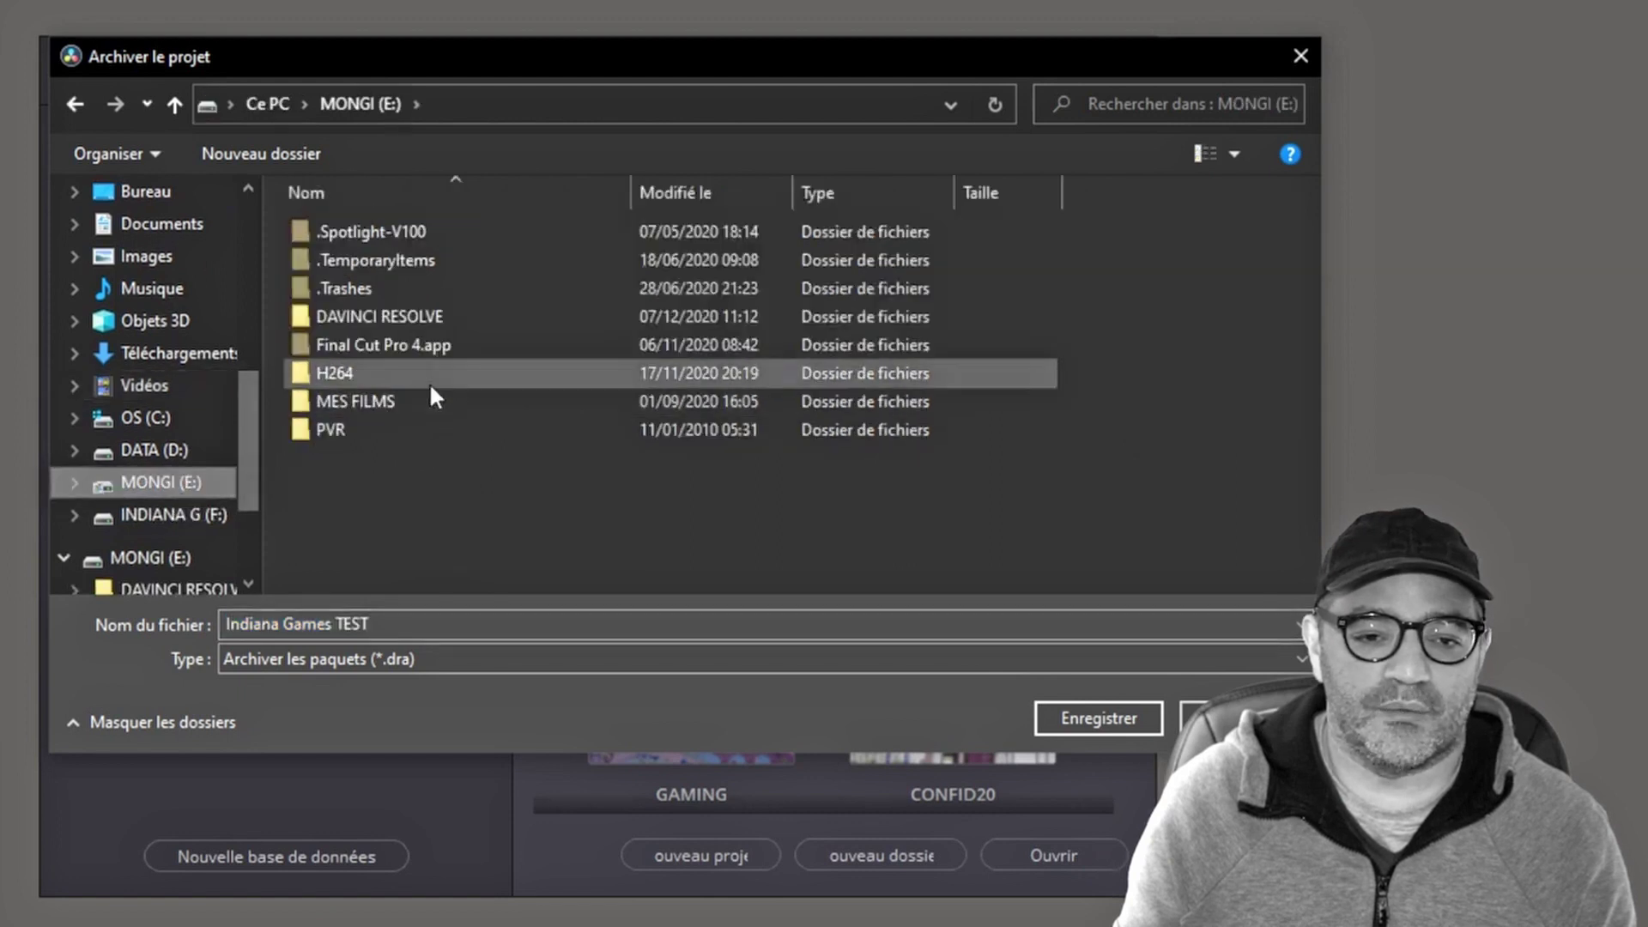
double_click(461, 323)
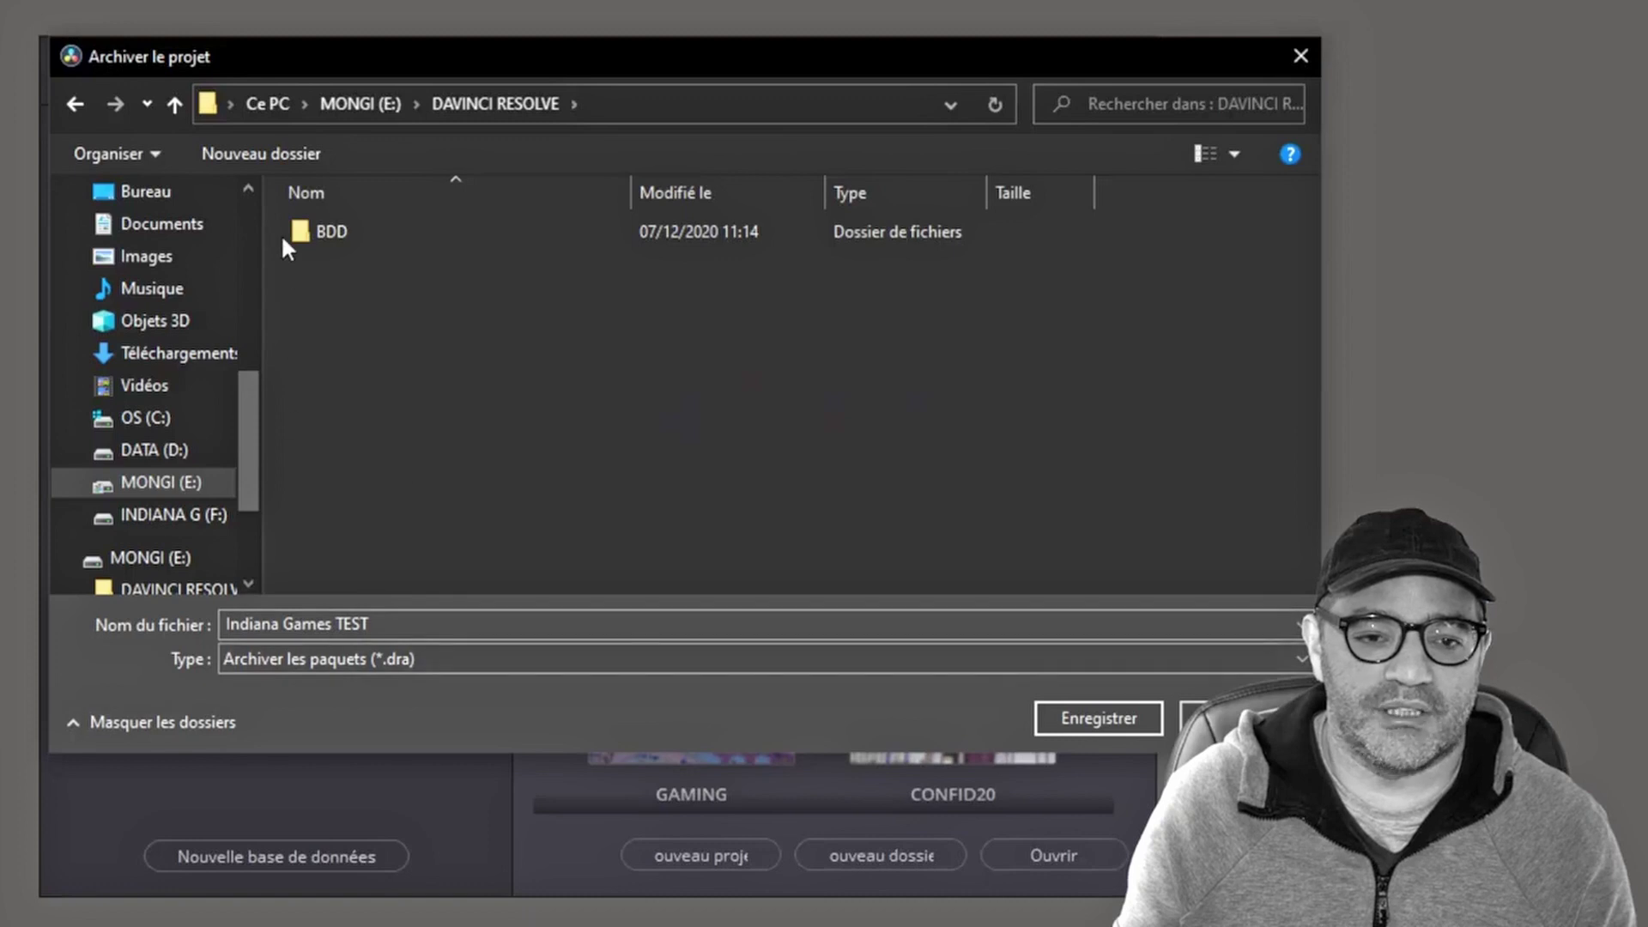
- Create a folder named archives in DAVINCI RESOLVE and set it as the destination of the Indiana Games TEST archive
left_click(251, 167)
type("a")
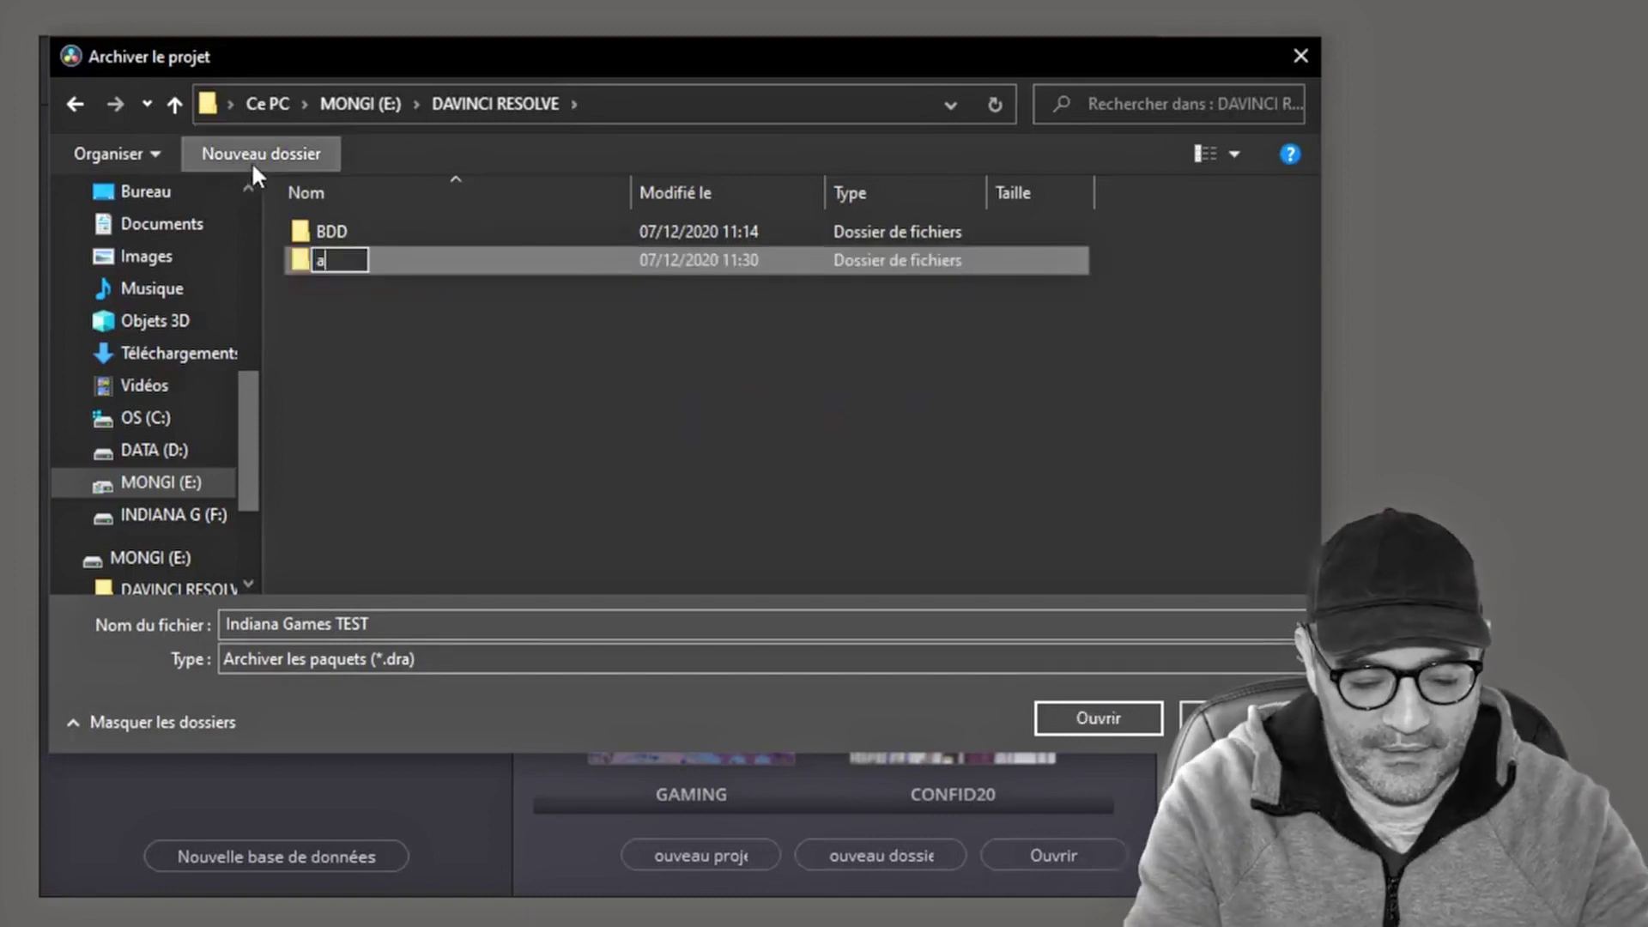
type("rchives")
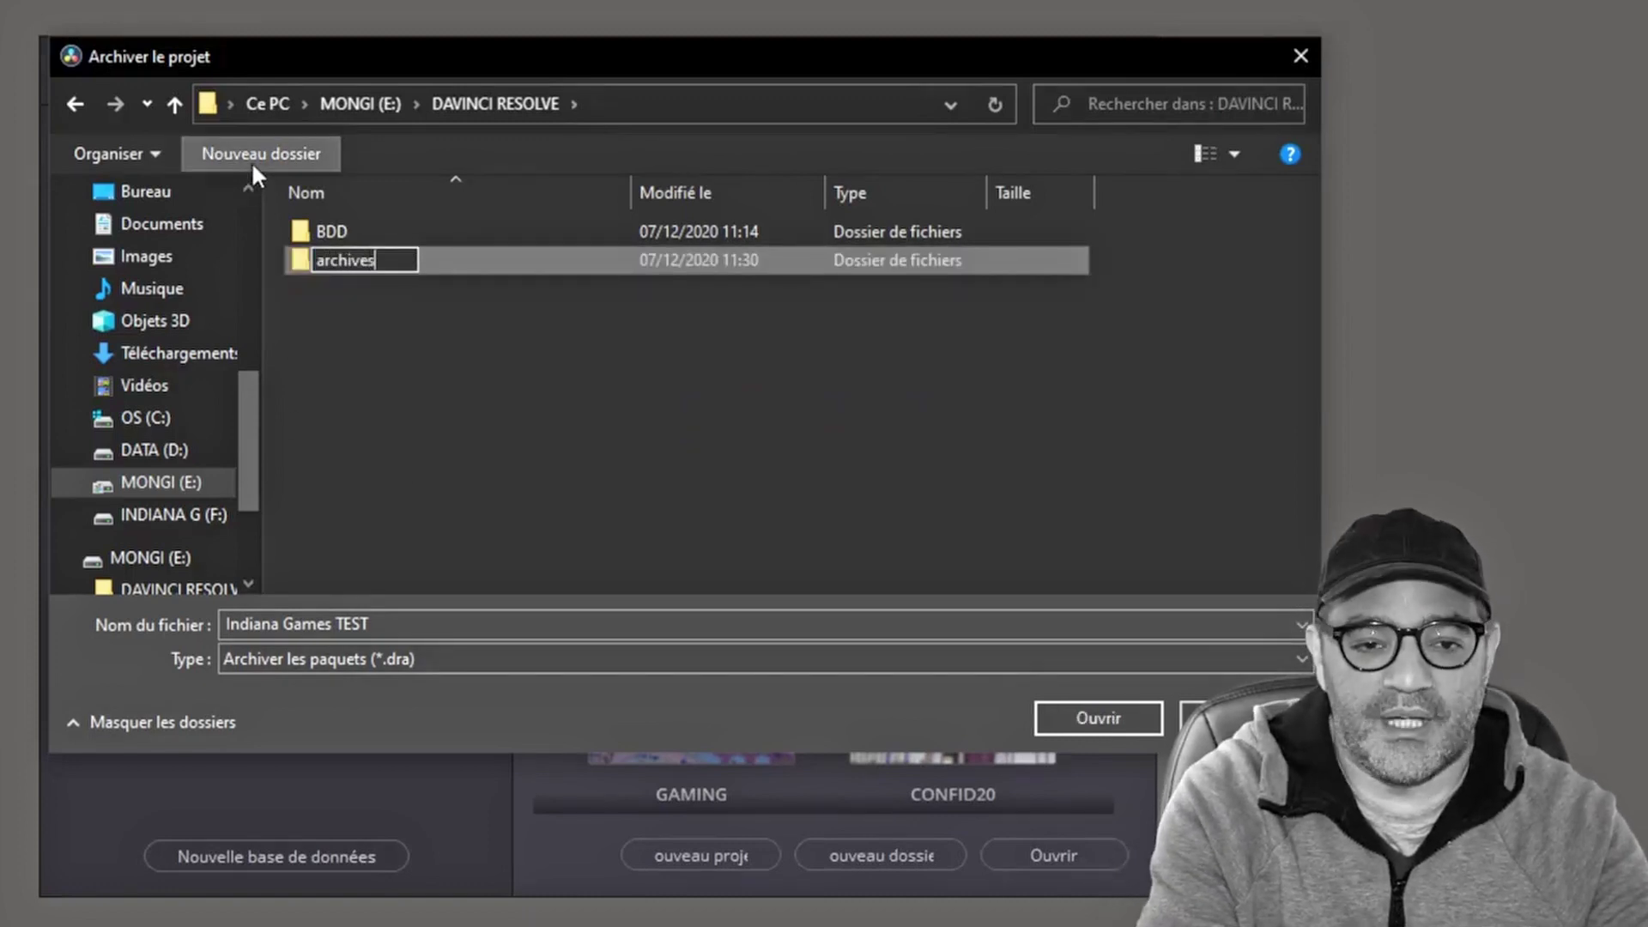
key("Return")
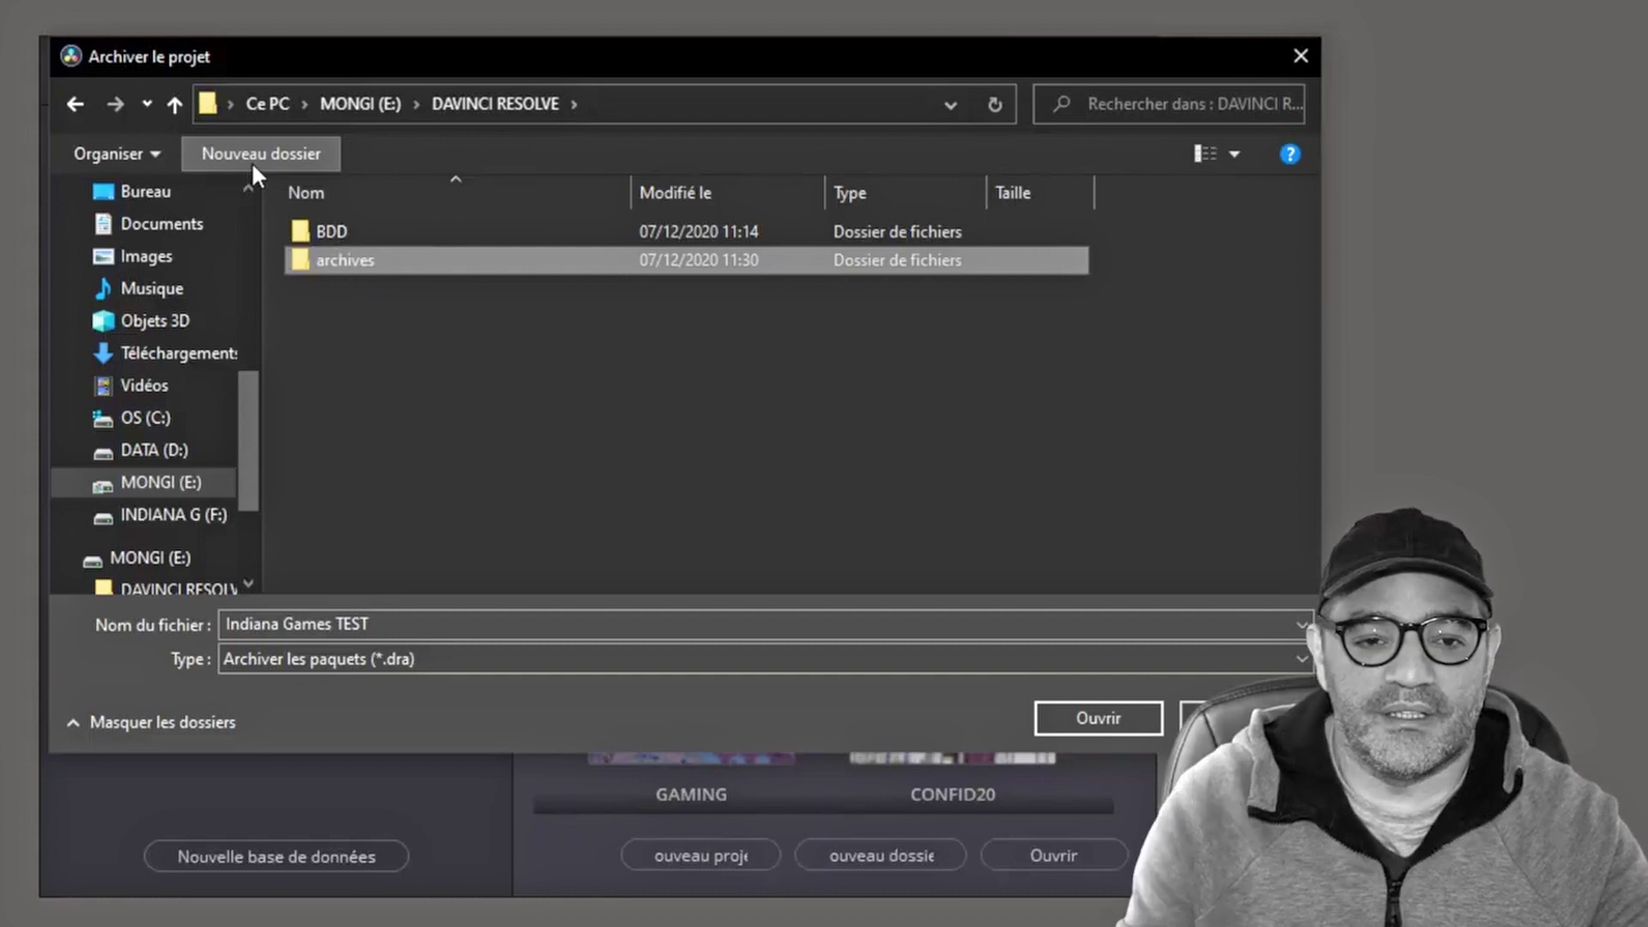
double_click(439, 256)
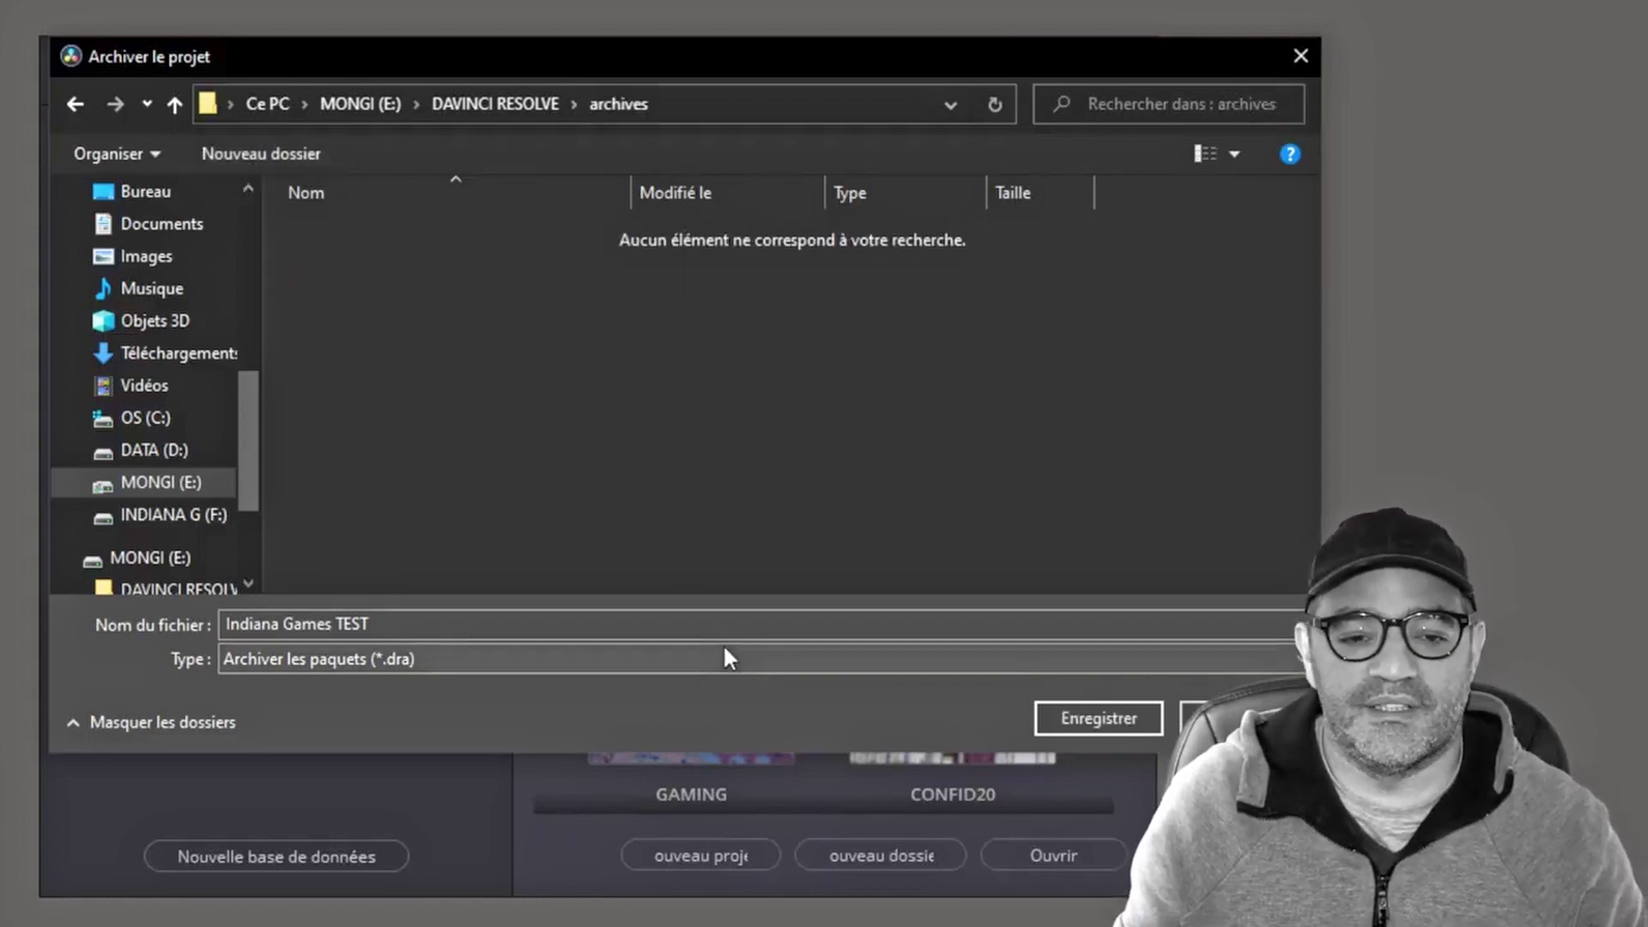
left_click(1071, 720)
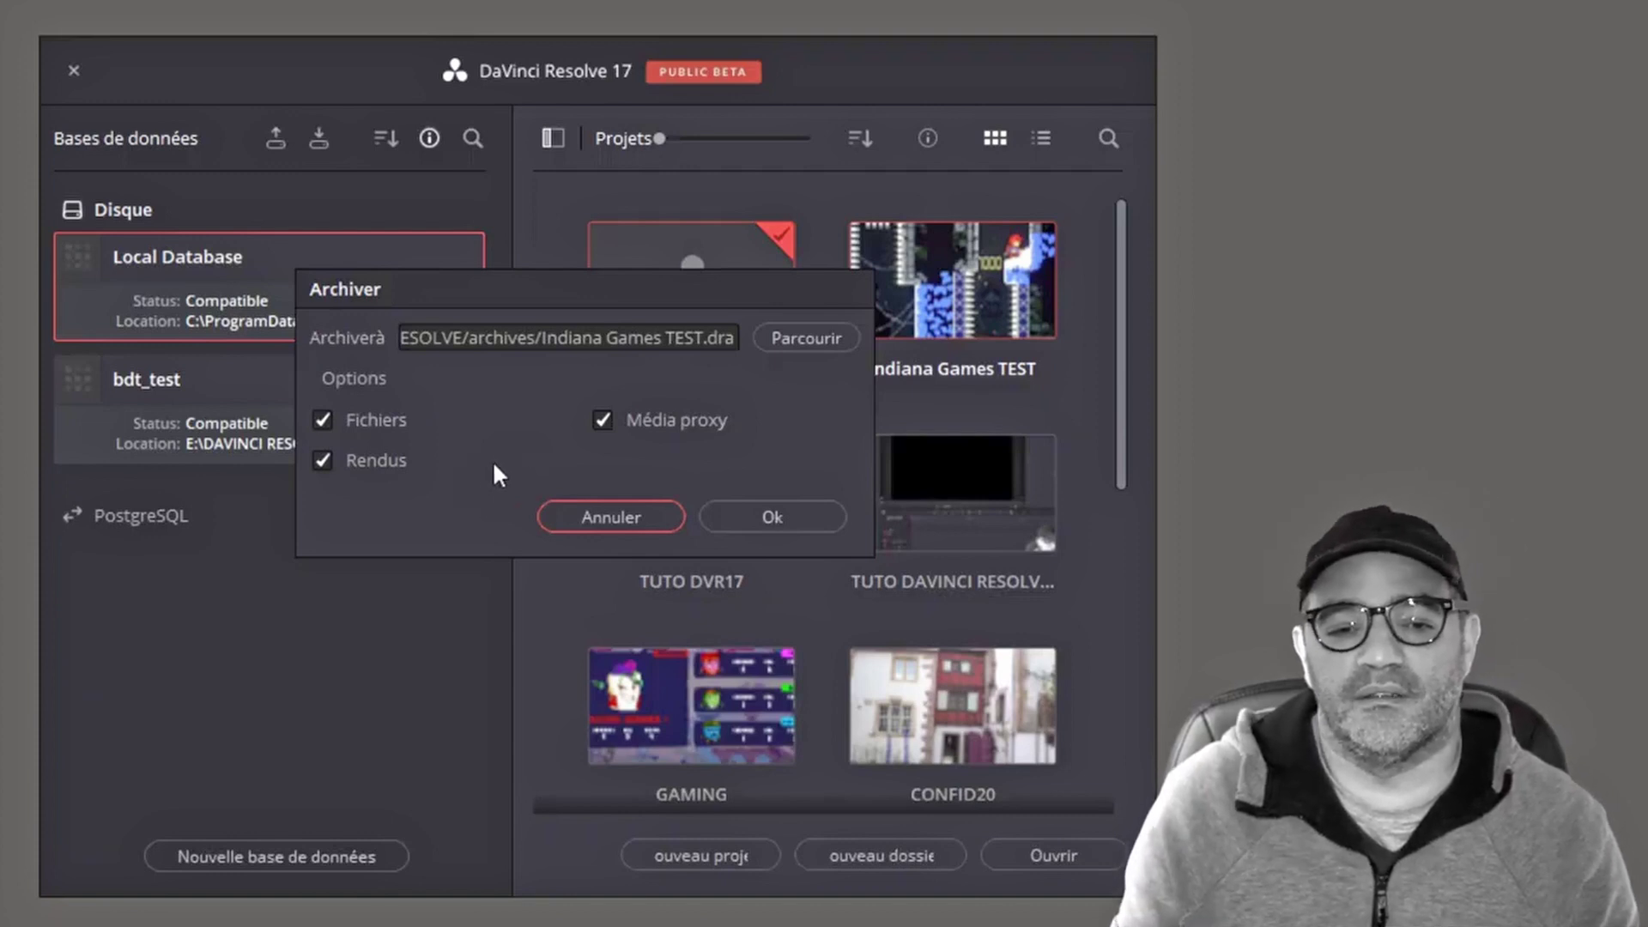
- Run the Indiana Games TEST archive and restore Indiana Games TEST.dra from the archives folder on drive E: into the bdt_test database
left_click(781, 514)
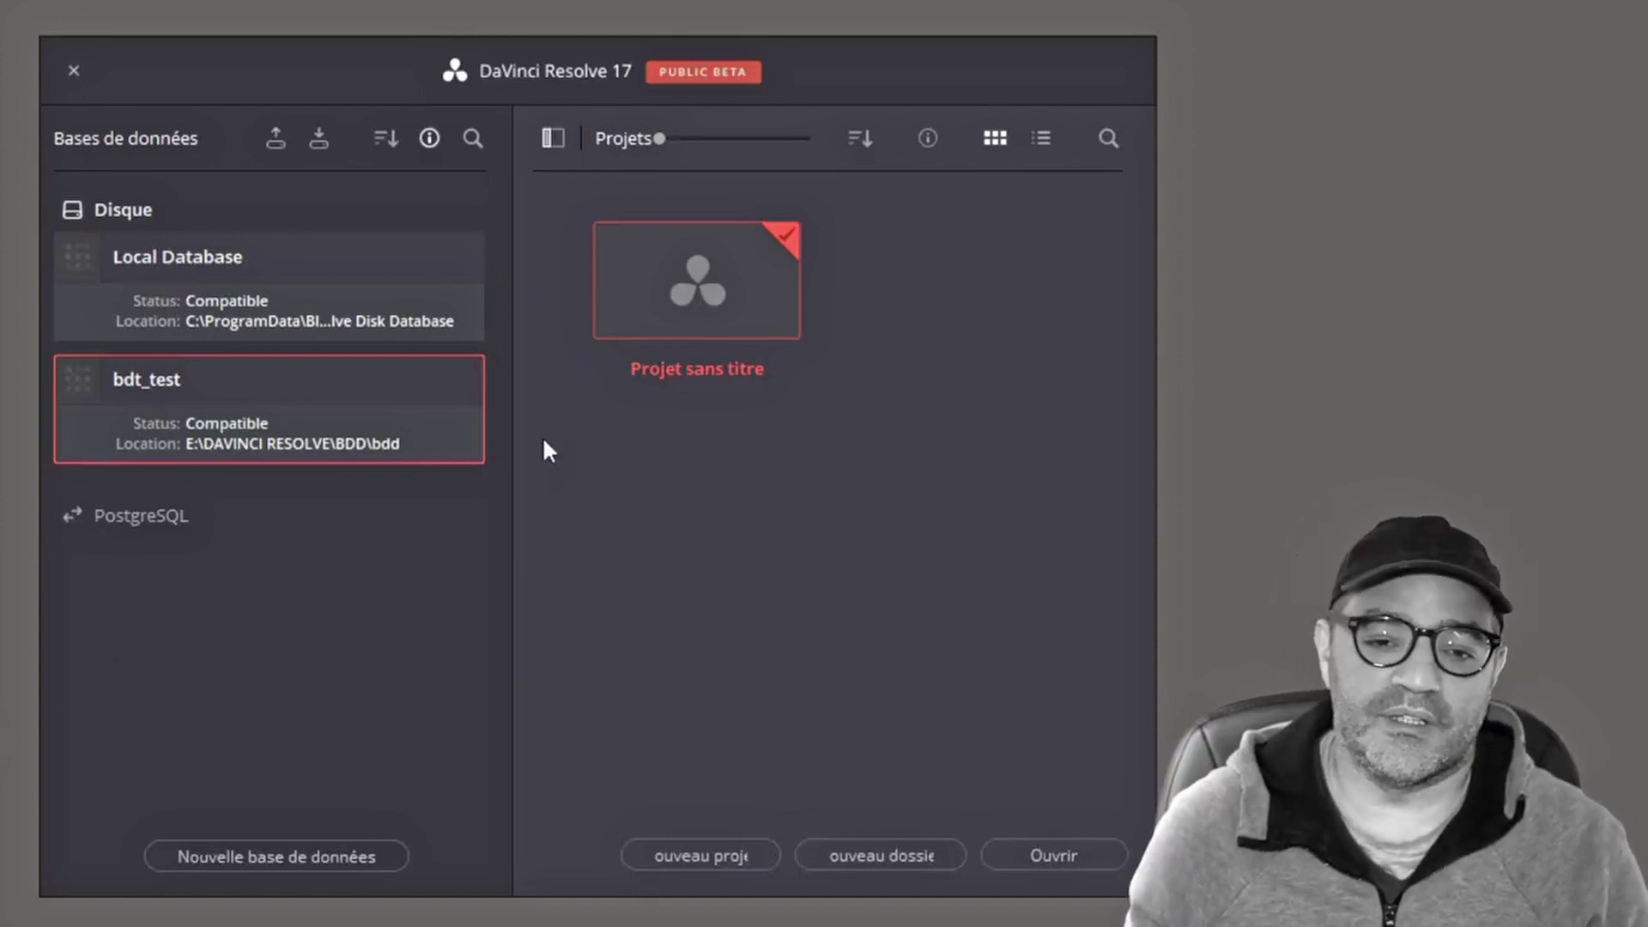
right_click(772, 479)
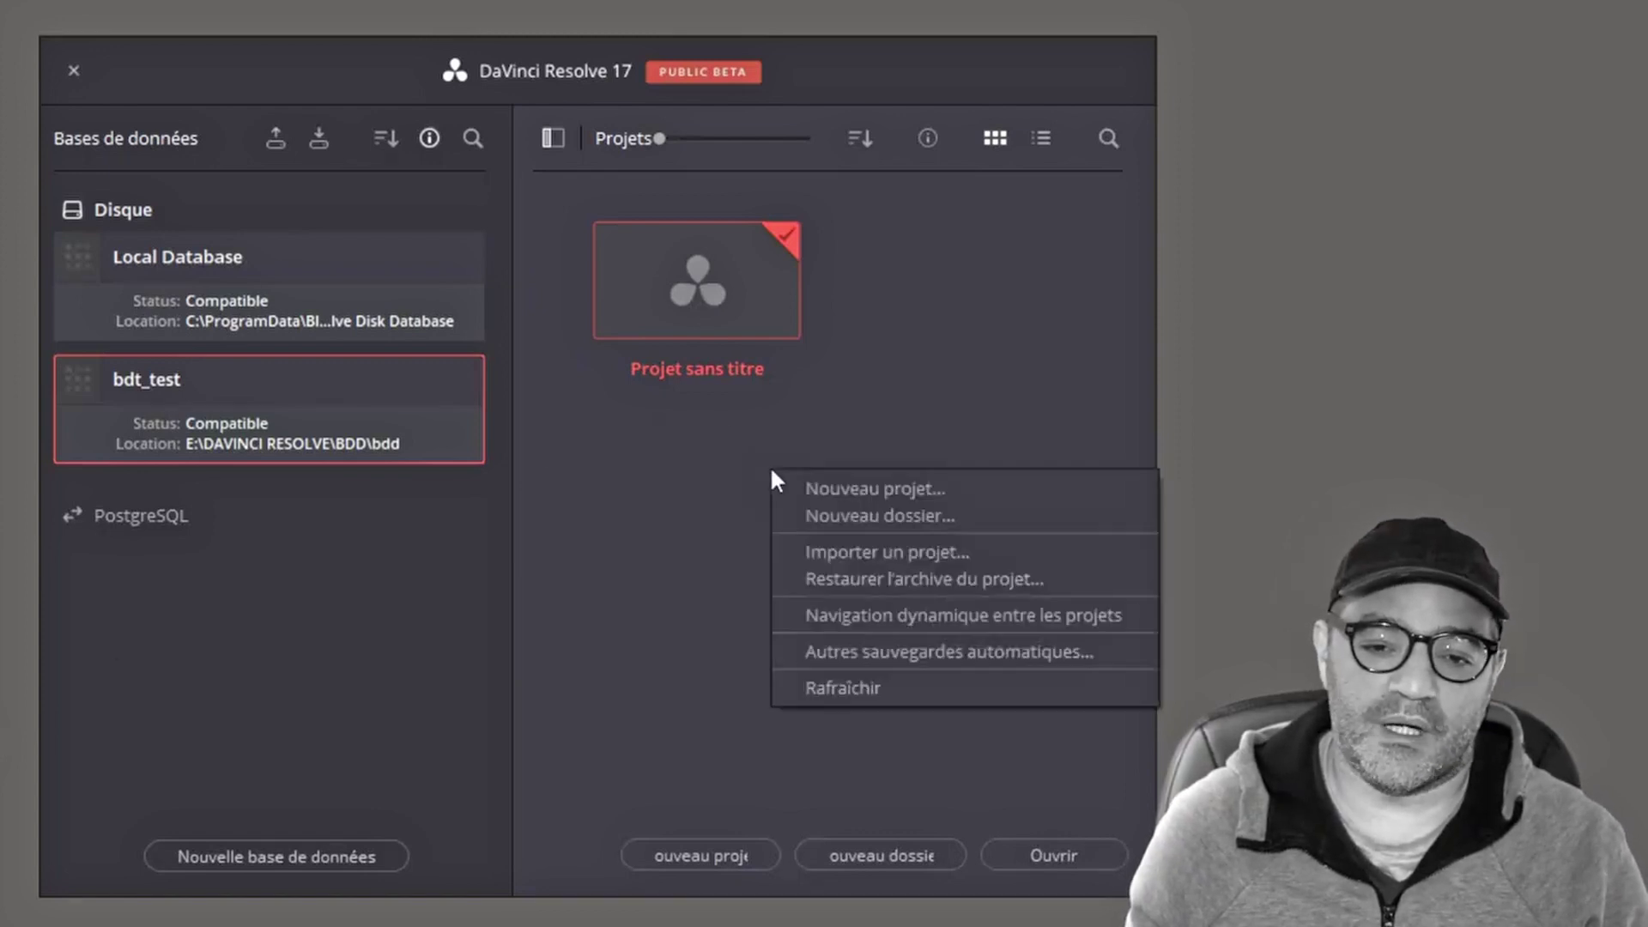
left_click(865, 580)
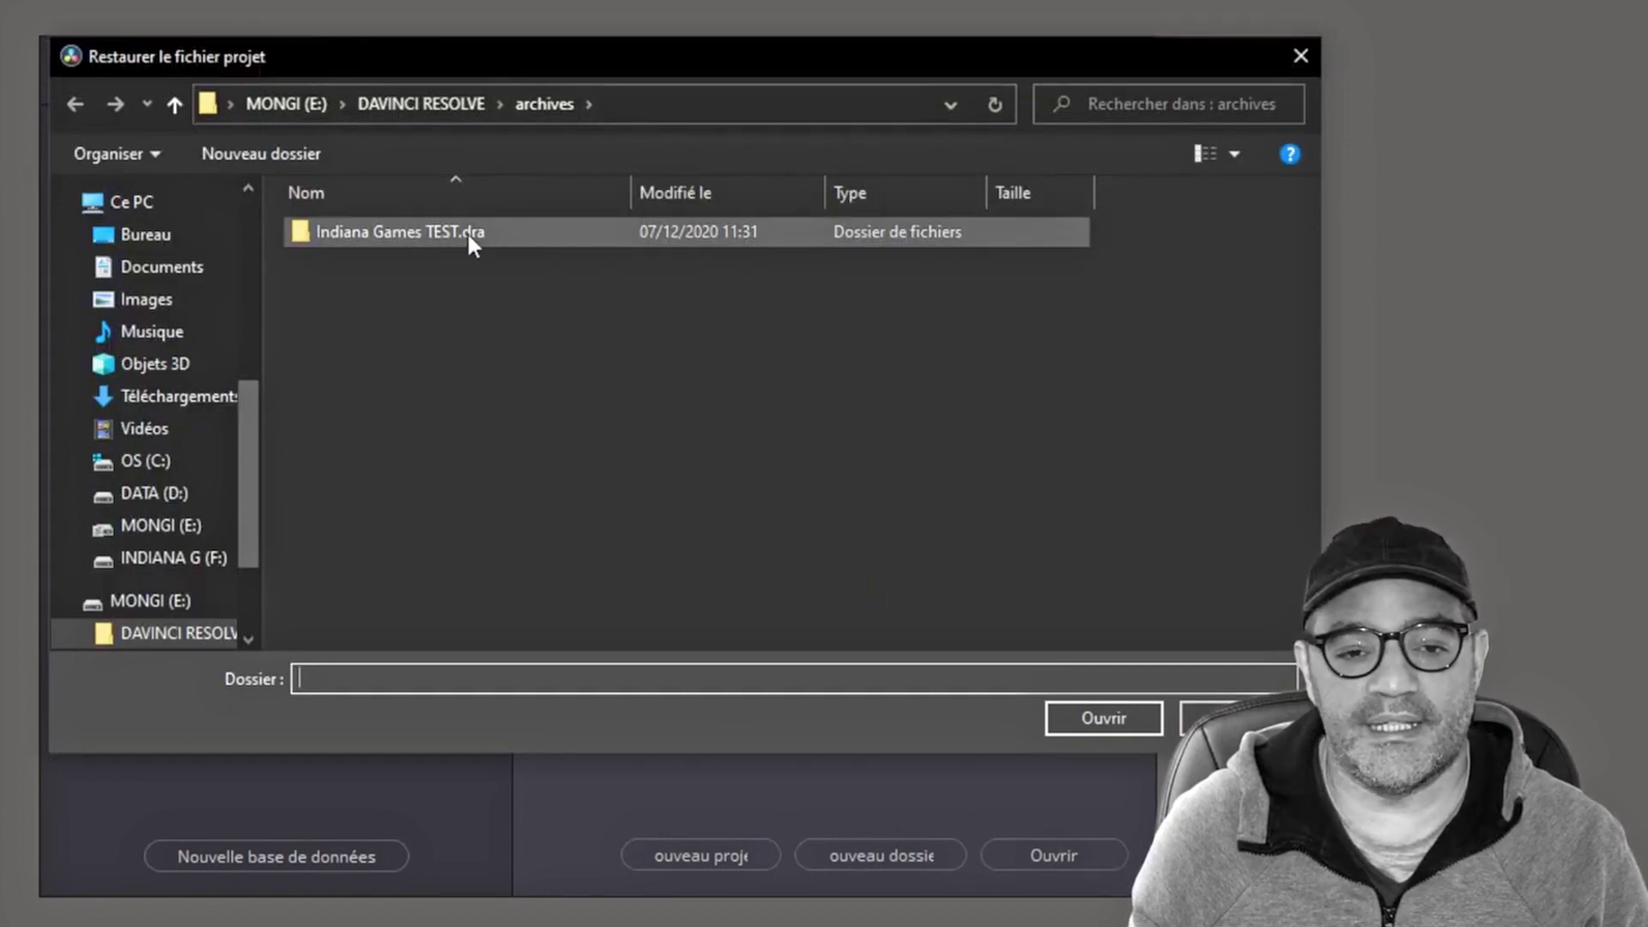
left_click(398, 229)
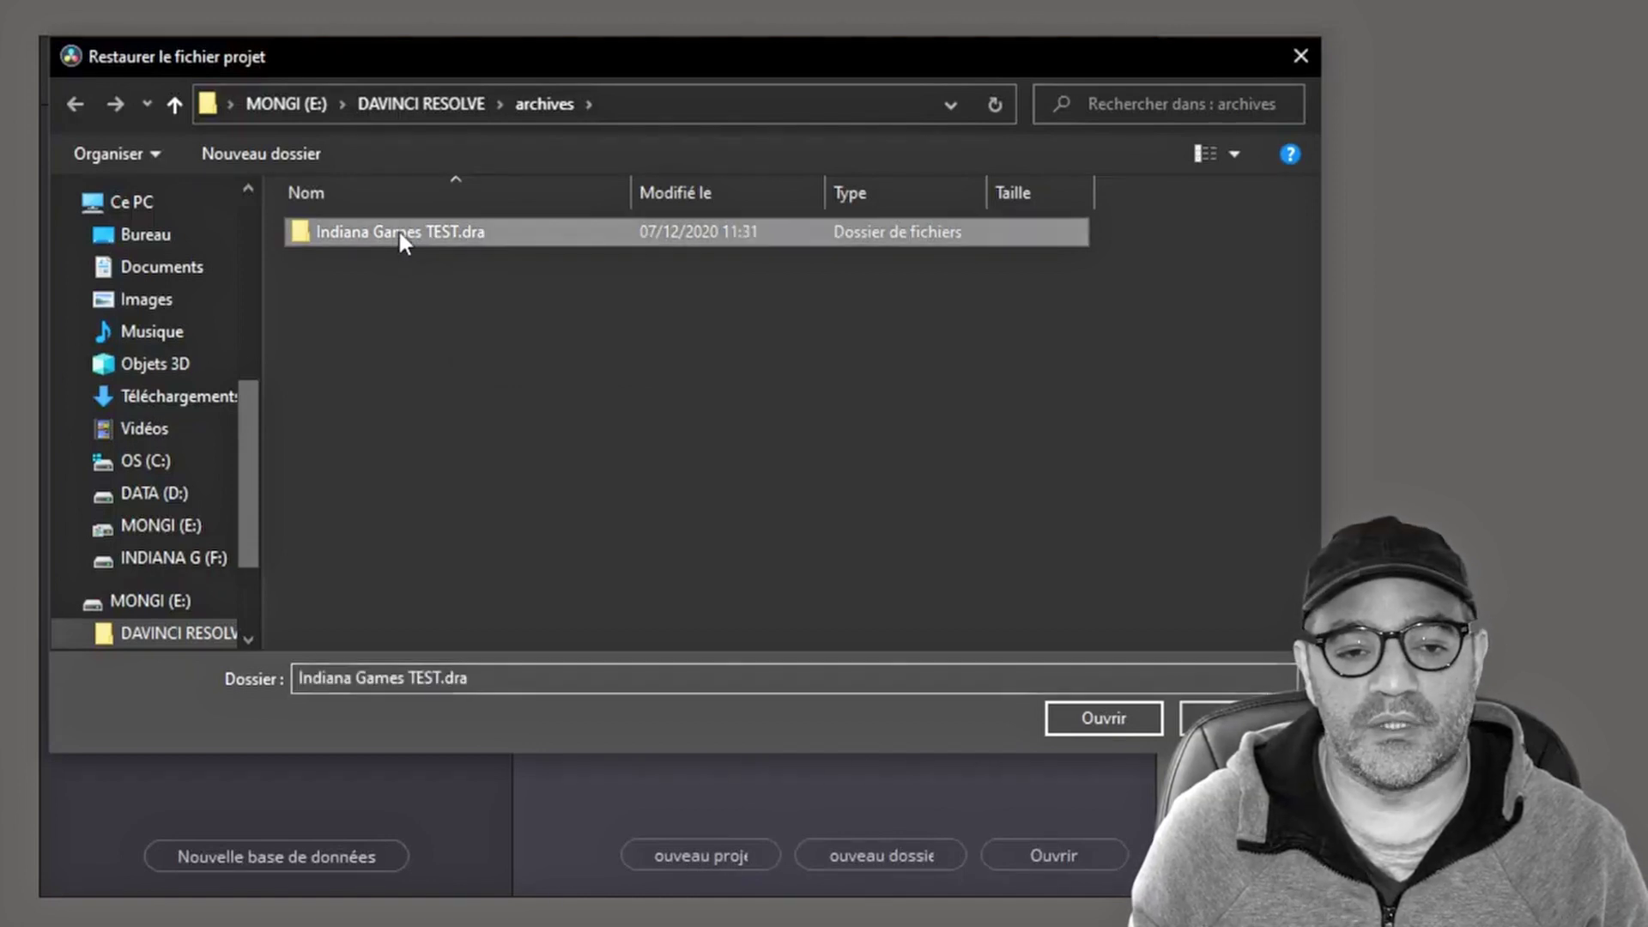
left_click(1107, 717)
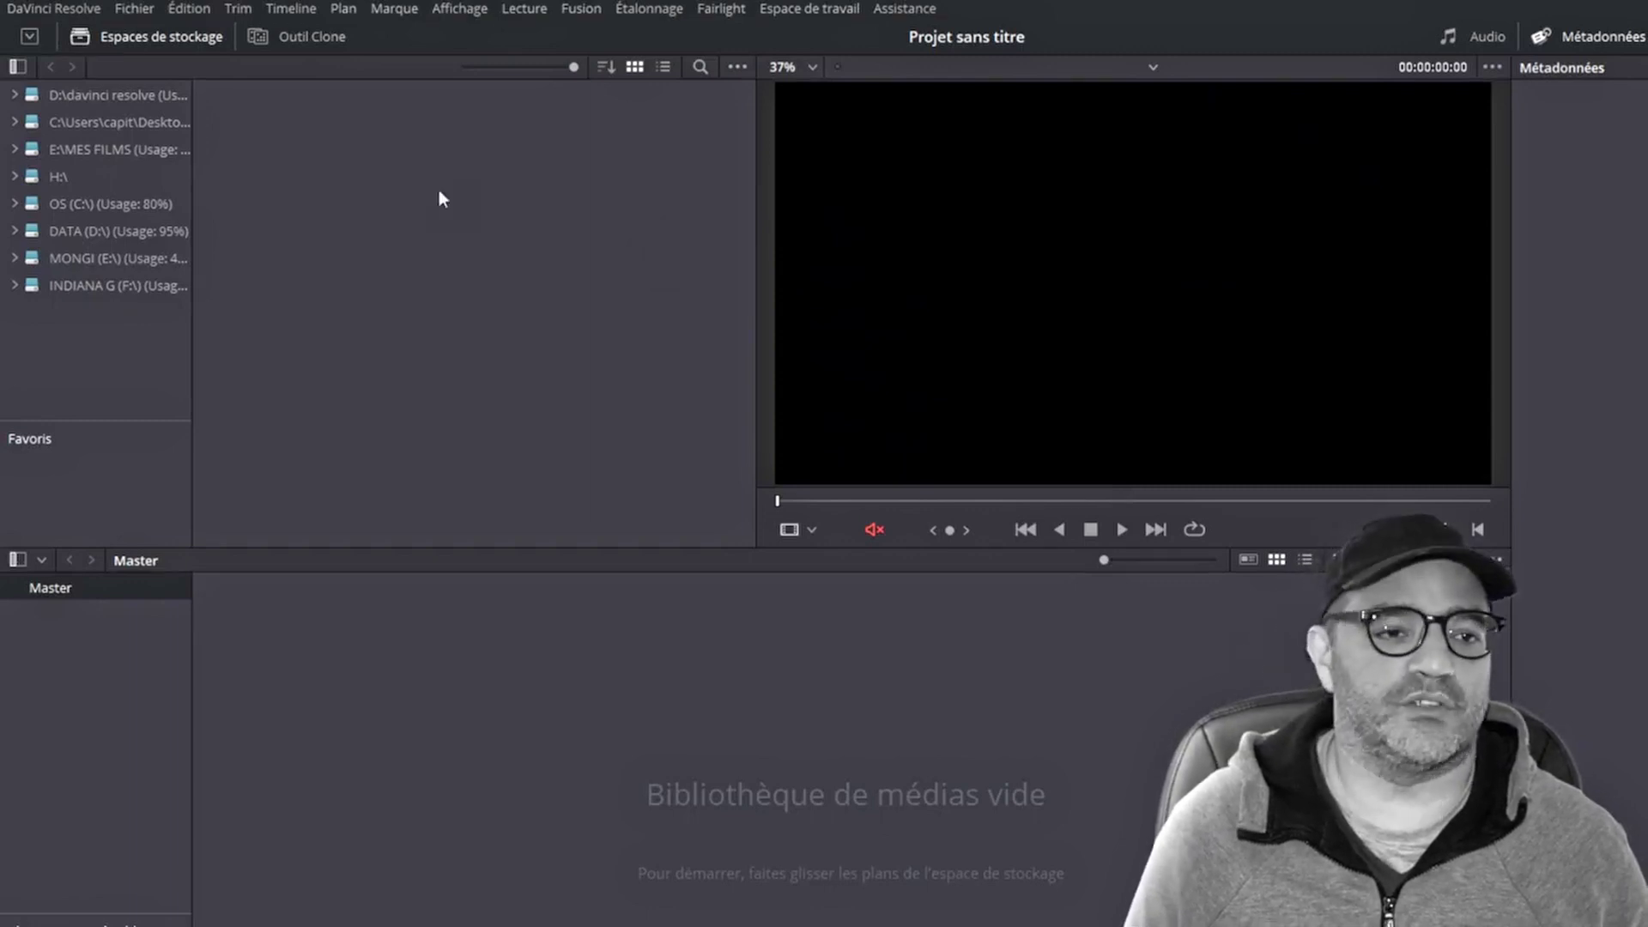
- Open the system preferences and examine the memory and GPU, storage location and decoding settings, including the R3D GPU choices
left_click(86, 8)
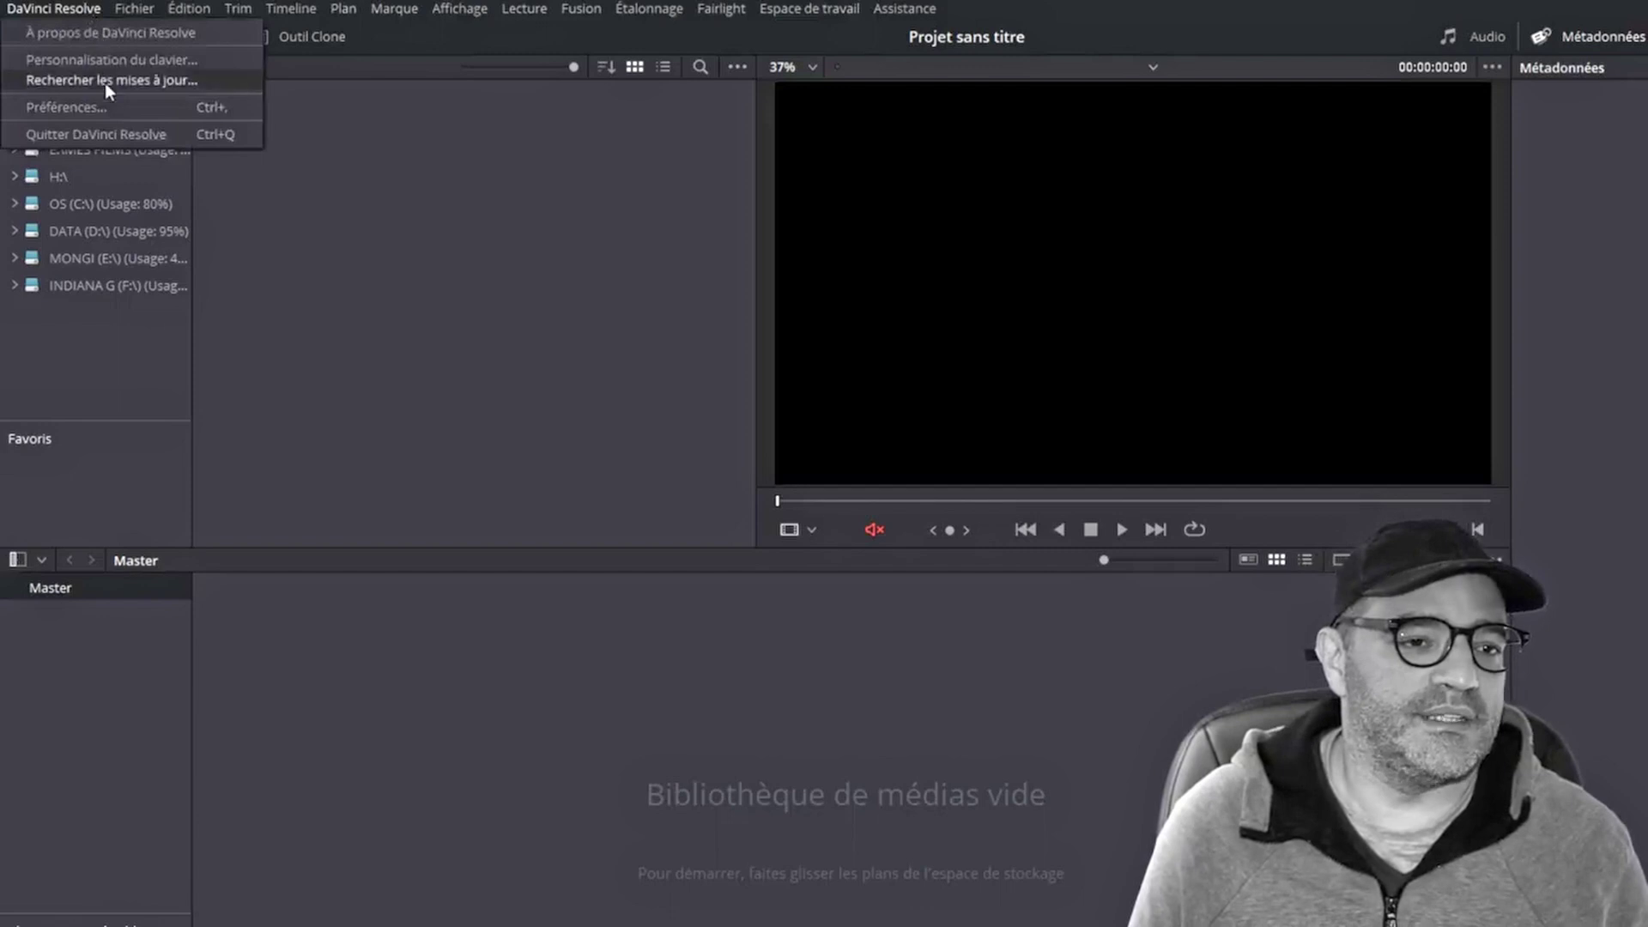
left_click(109, 105)
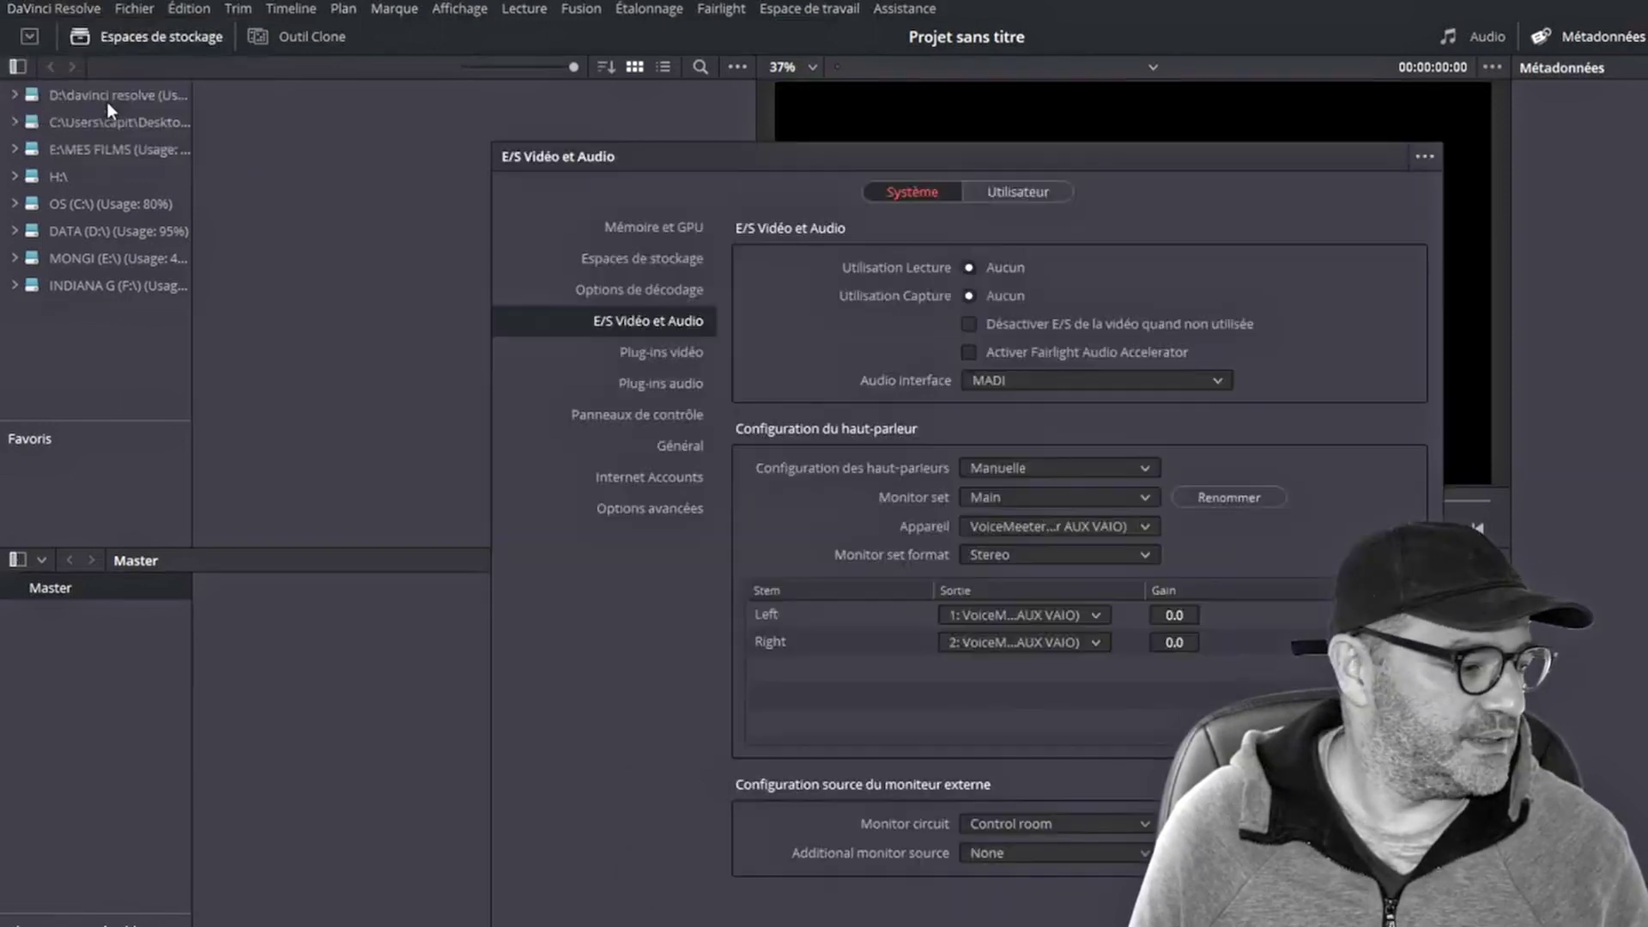
left_click_drag(1127, 156, 661, 14)
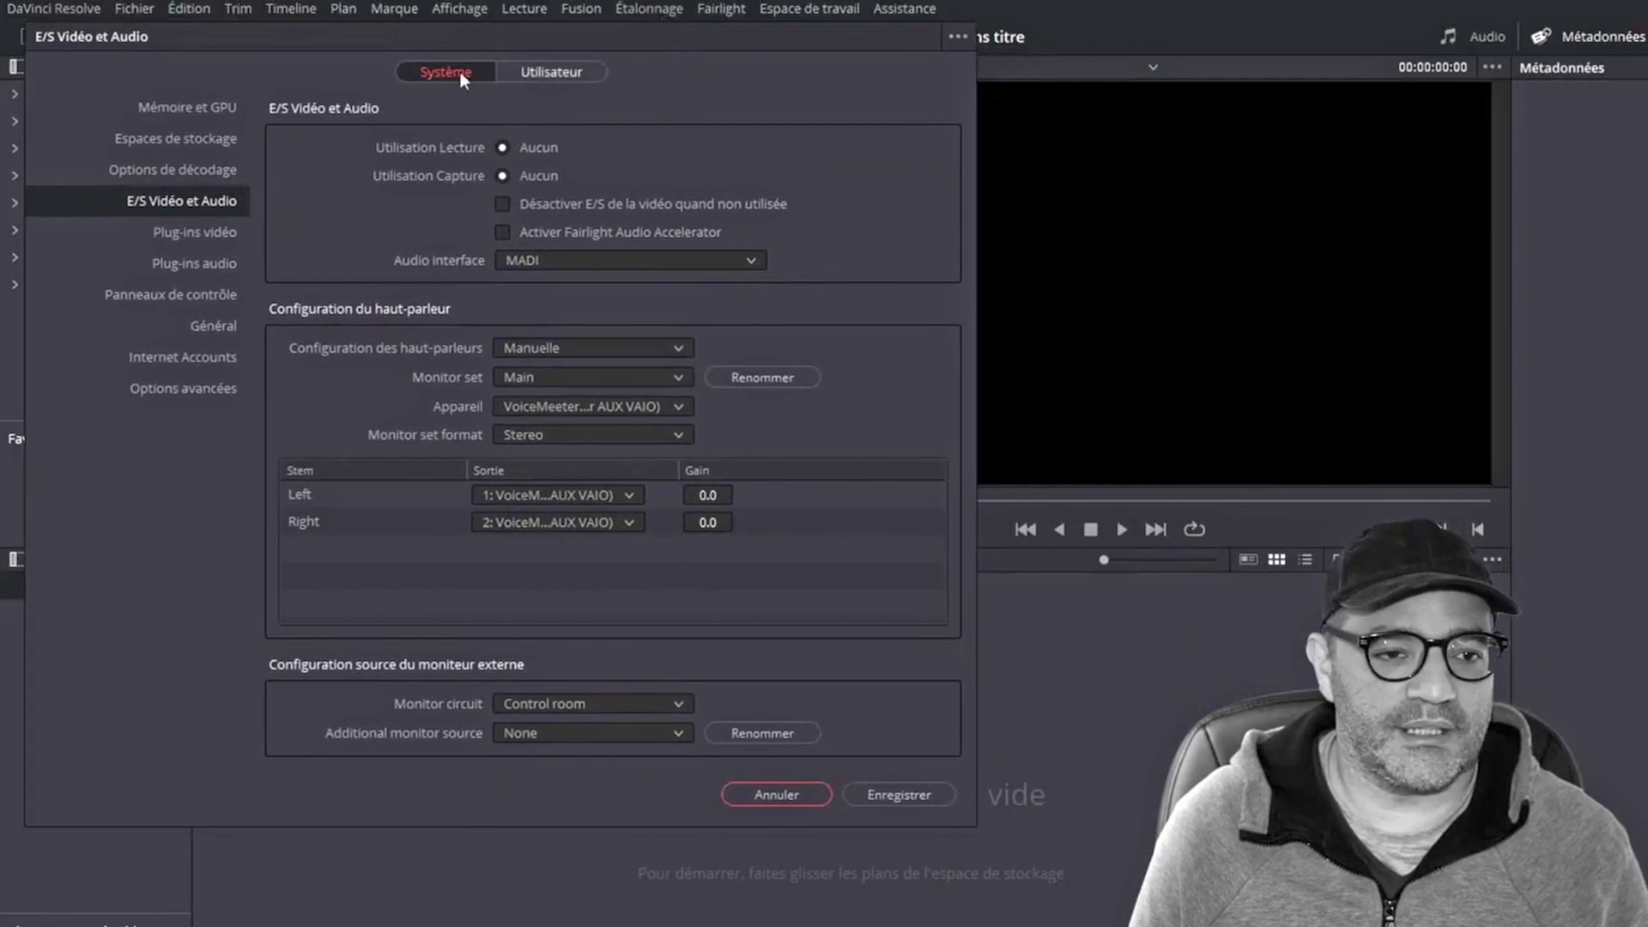
left_click(219, 108)
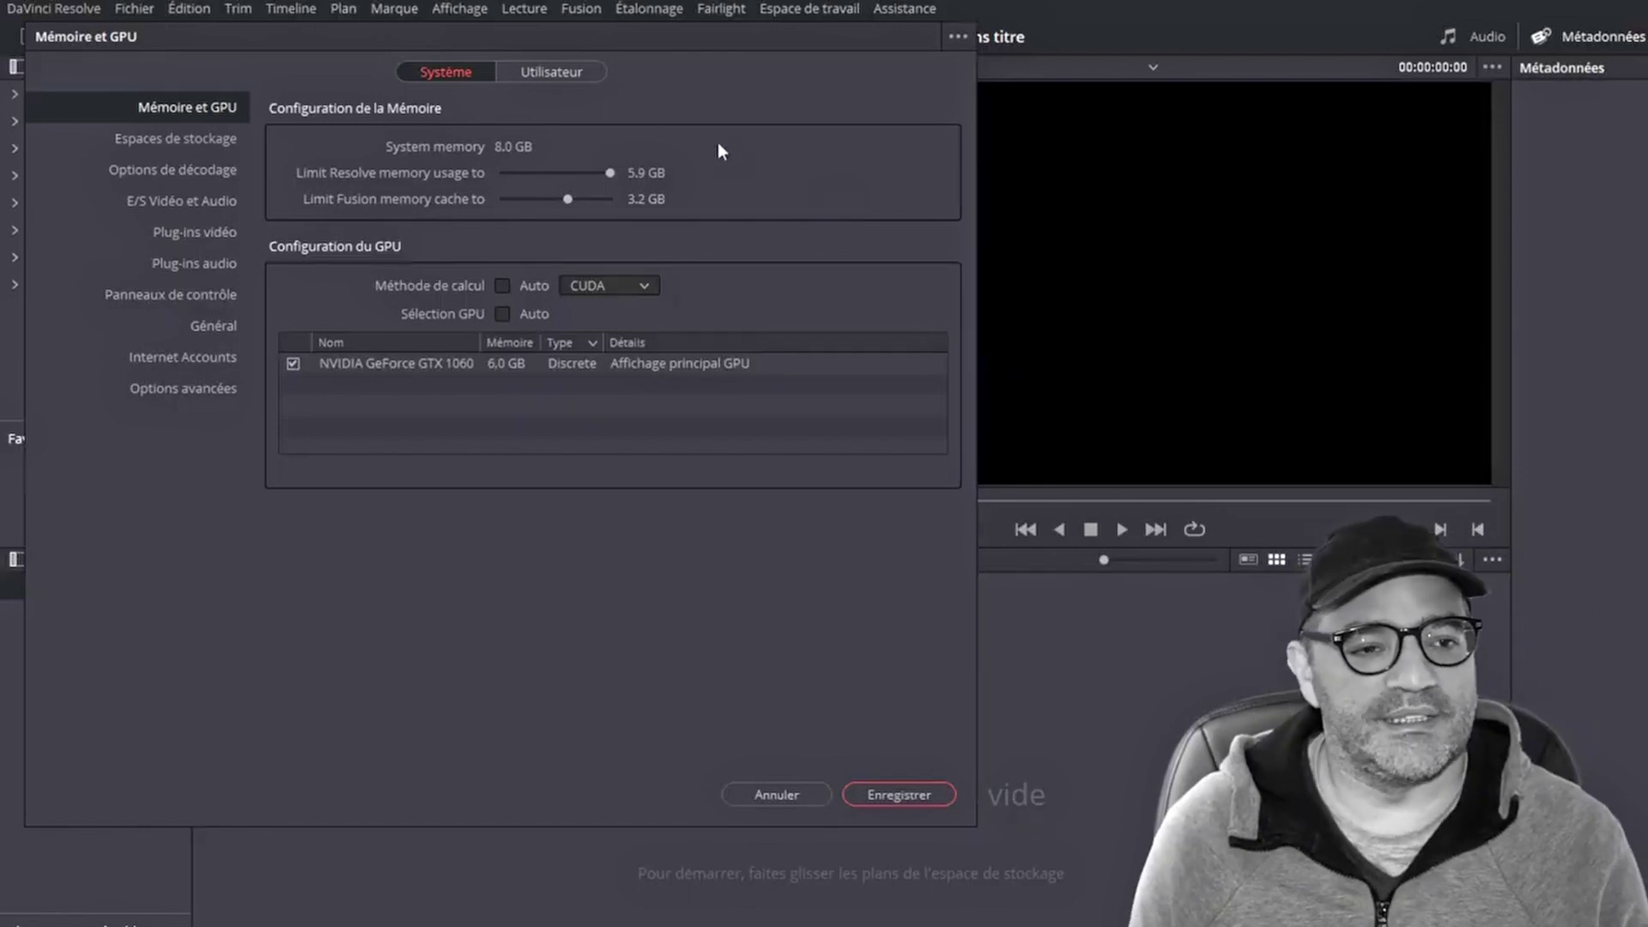
left_click(194, 139)
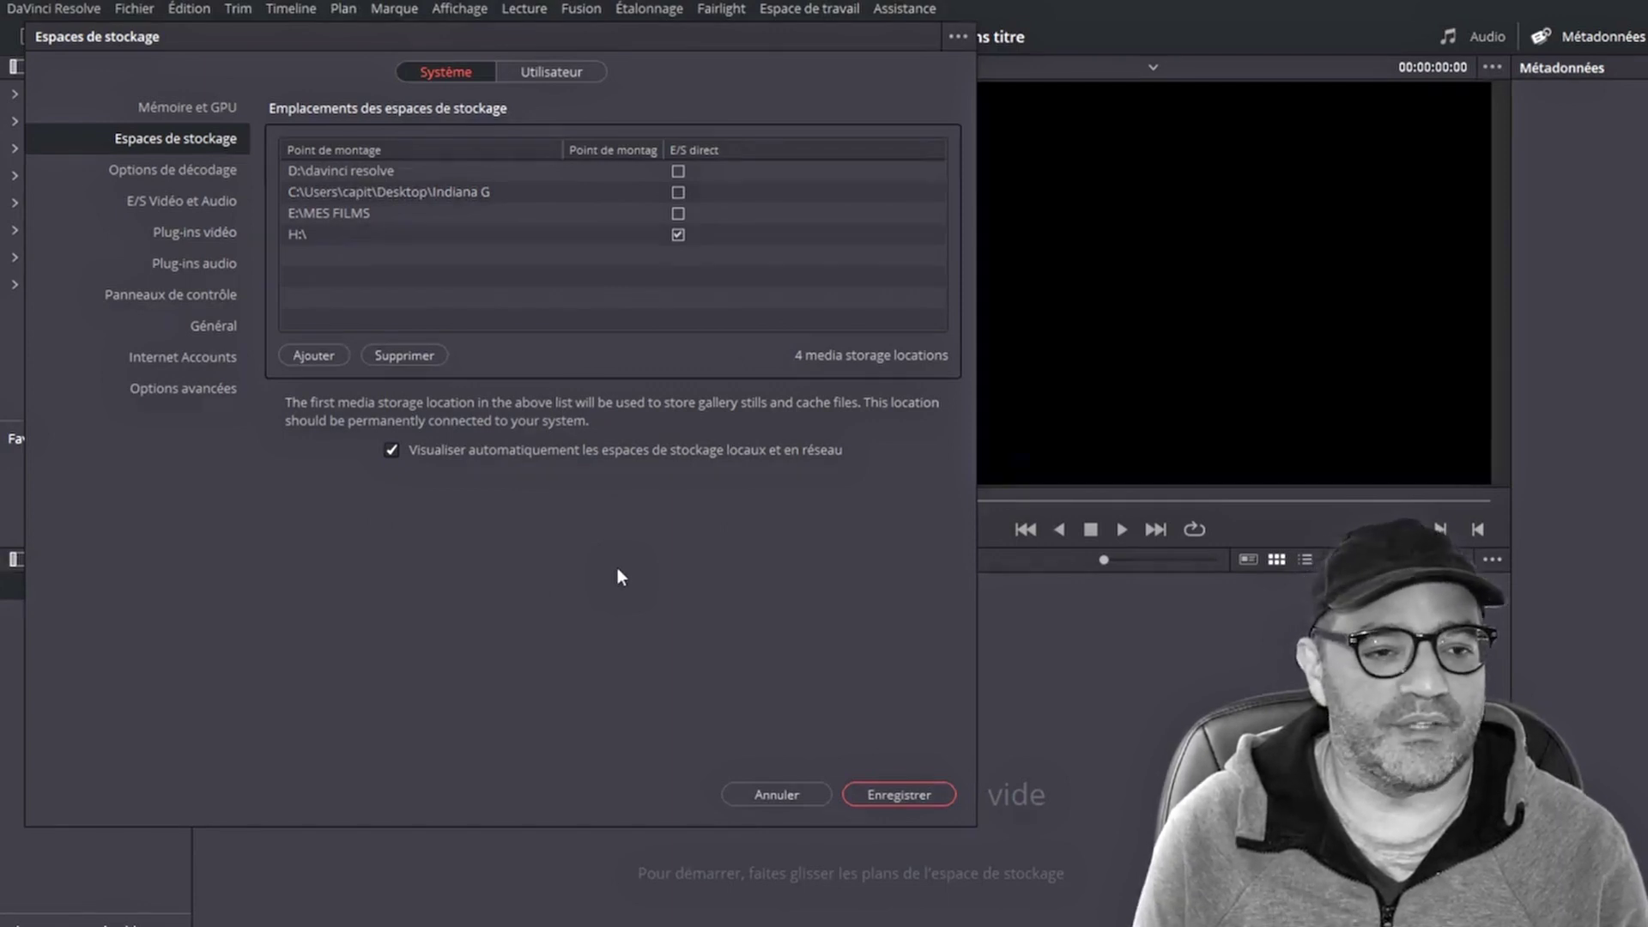
left_click(199, 176)
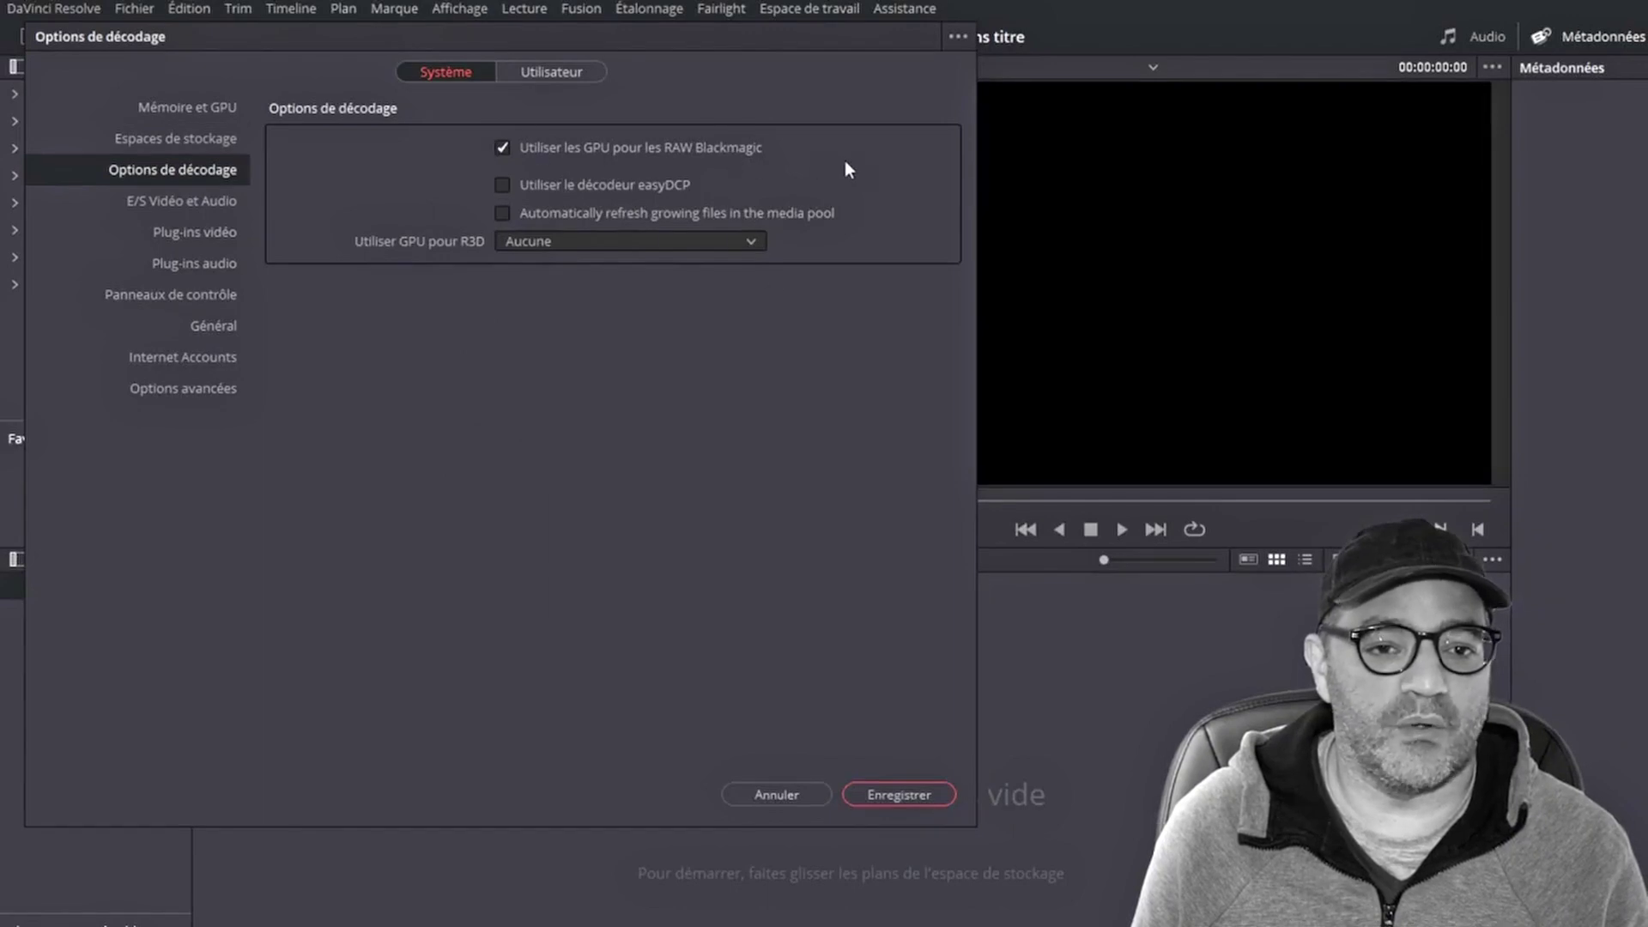
left_click(604, 241)
left_click(559, 494)
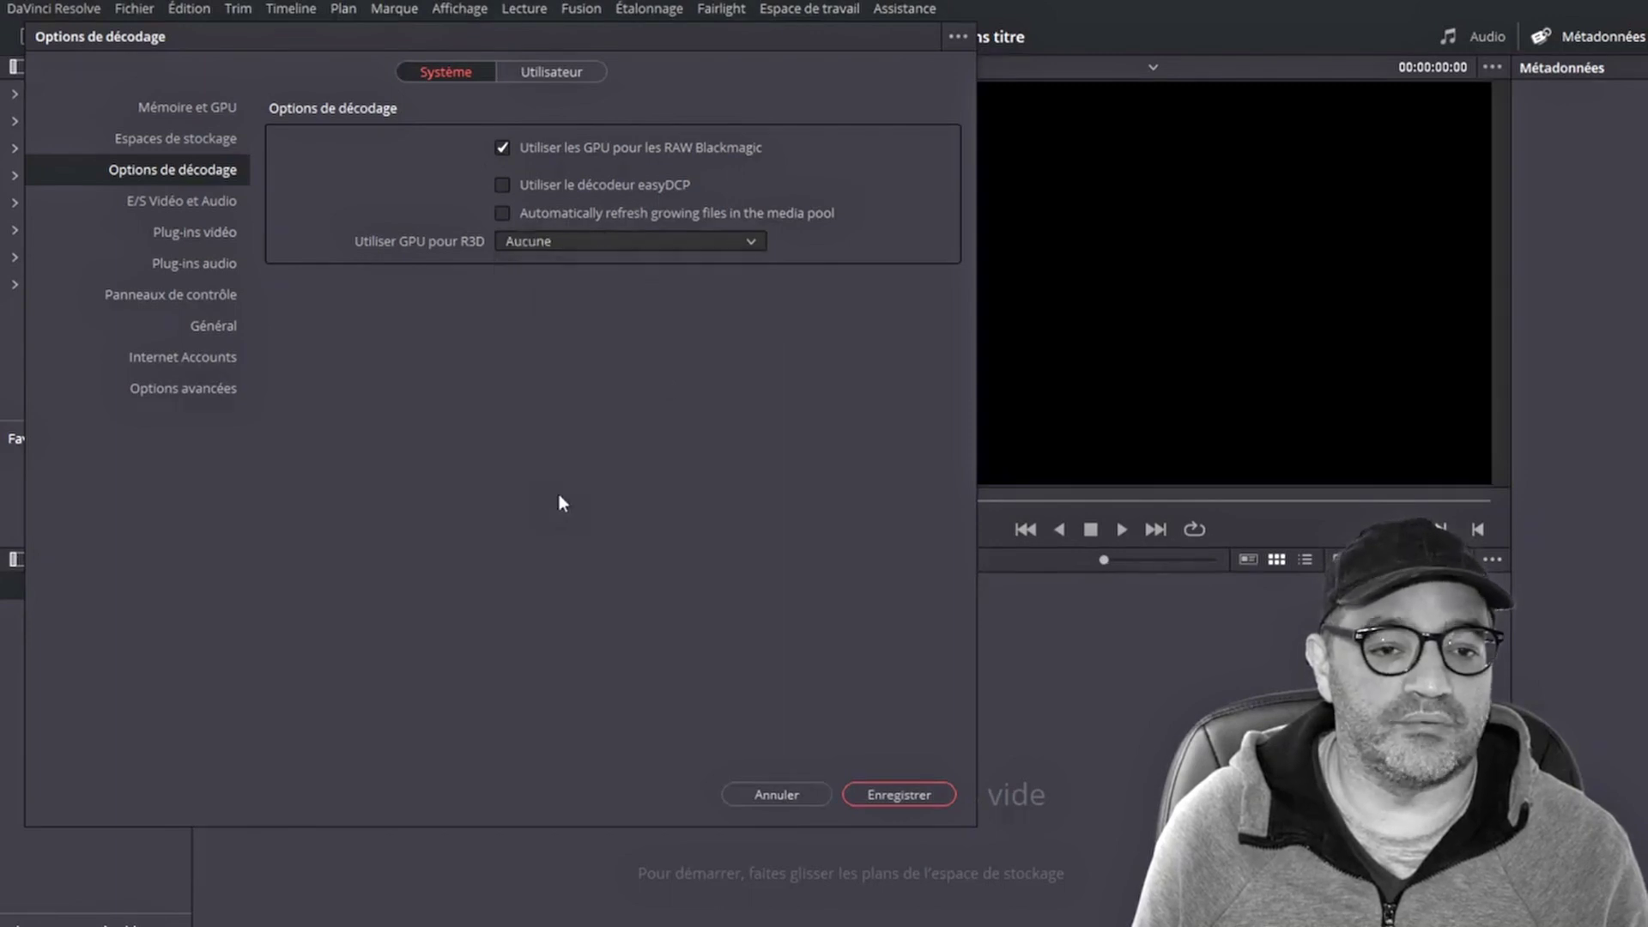
- Examine the system preferences for video and audio I/O, video plug-ins and the available VST audio plug-ins
left_click(161, 204)
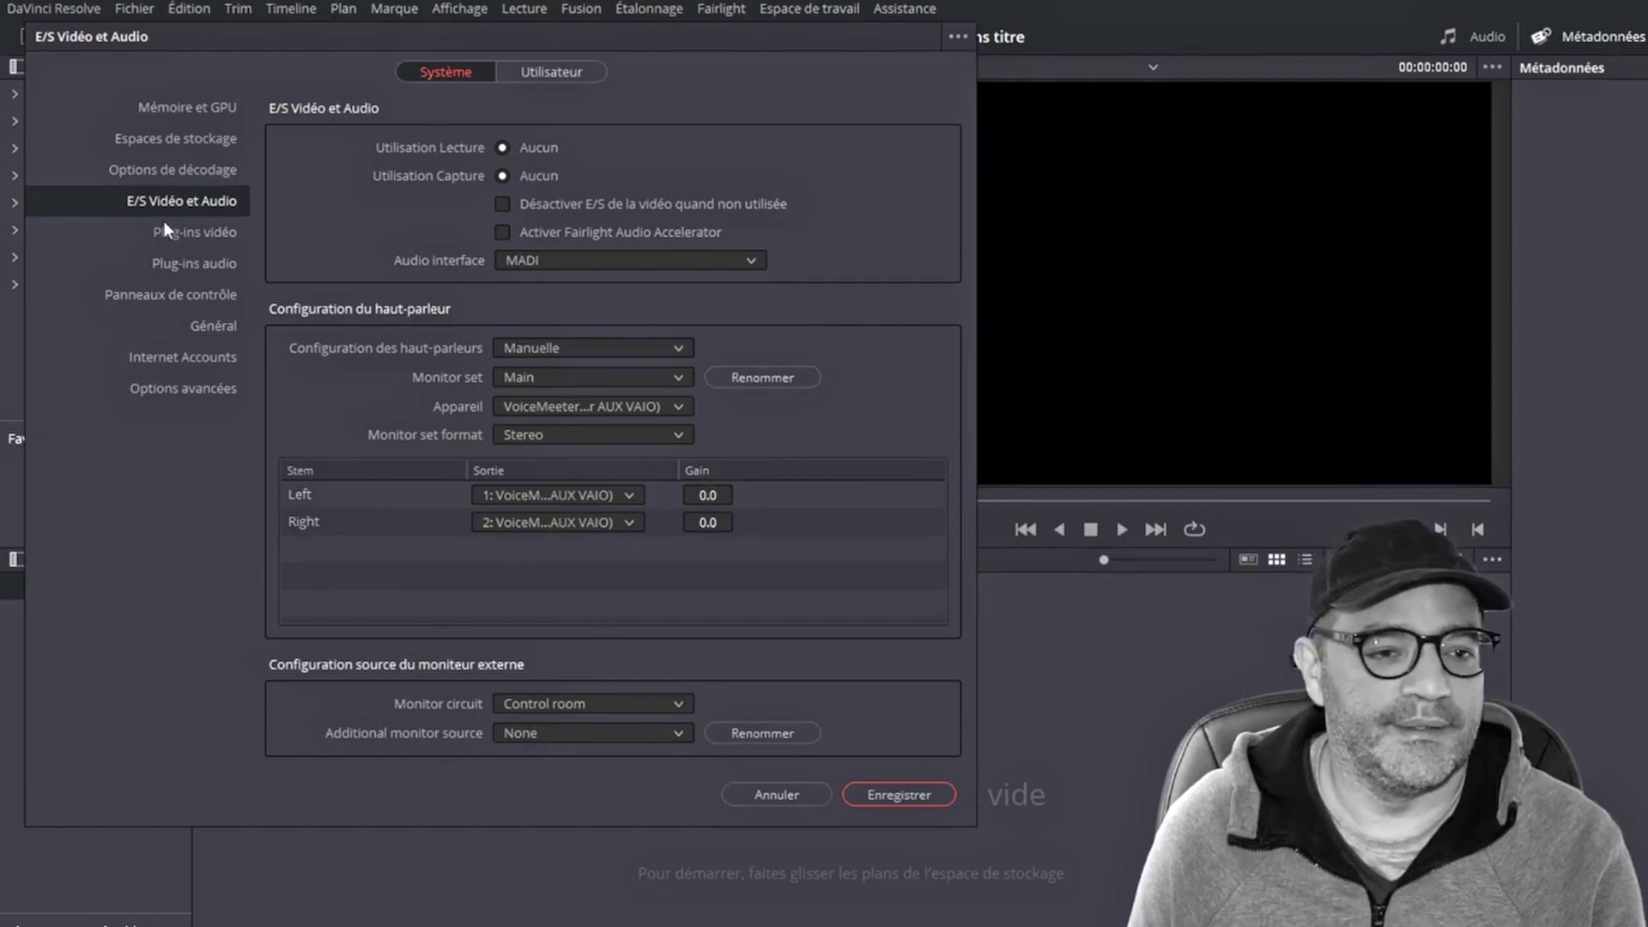
left_click(185, 238)
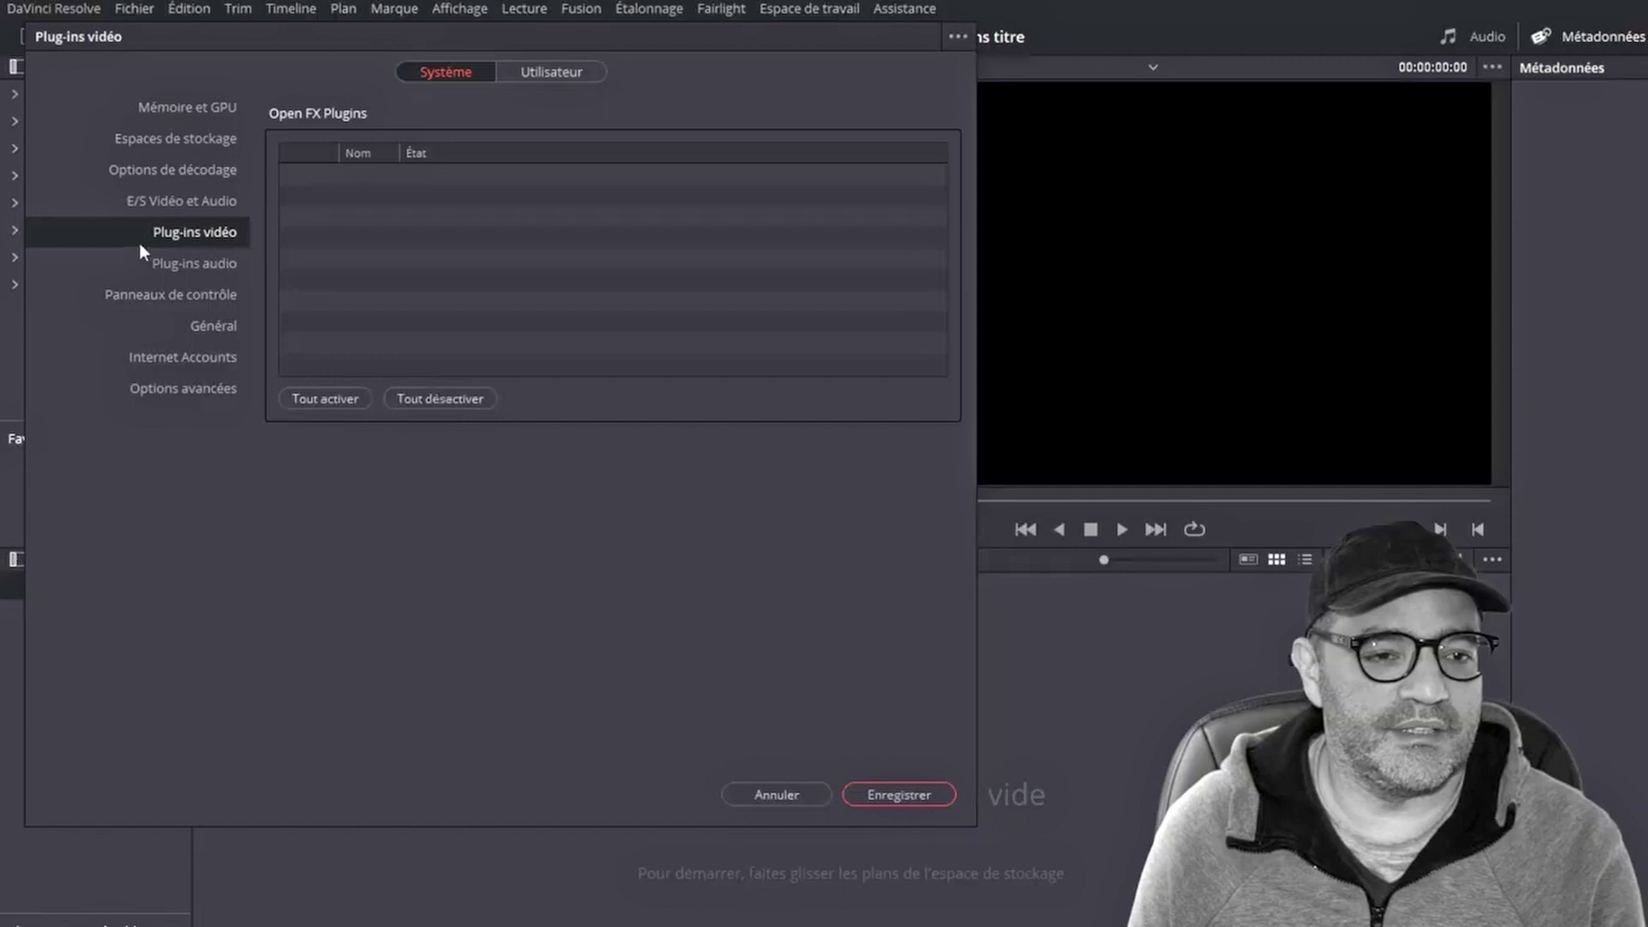
left_click(206, 266)
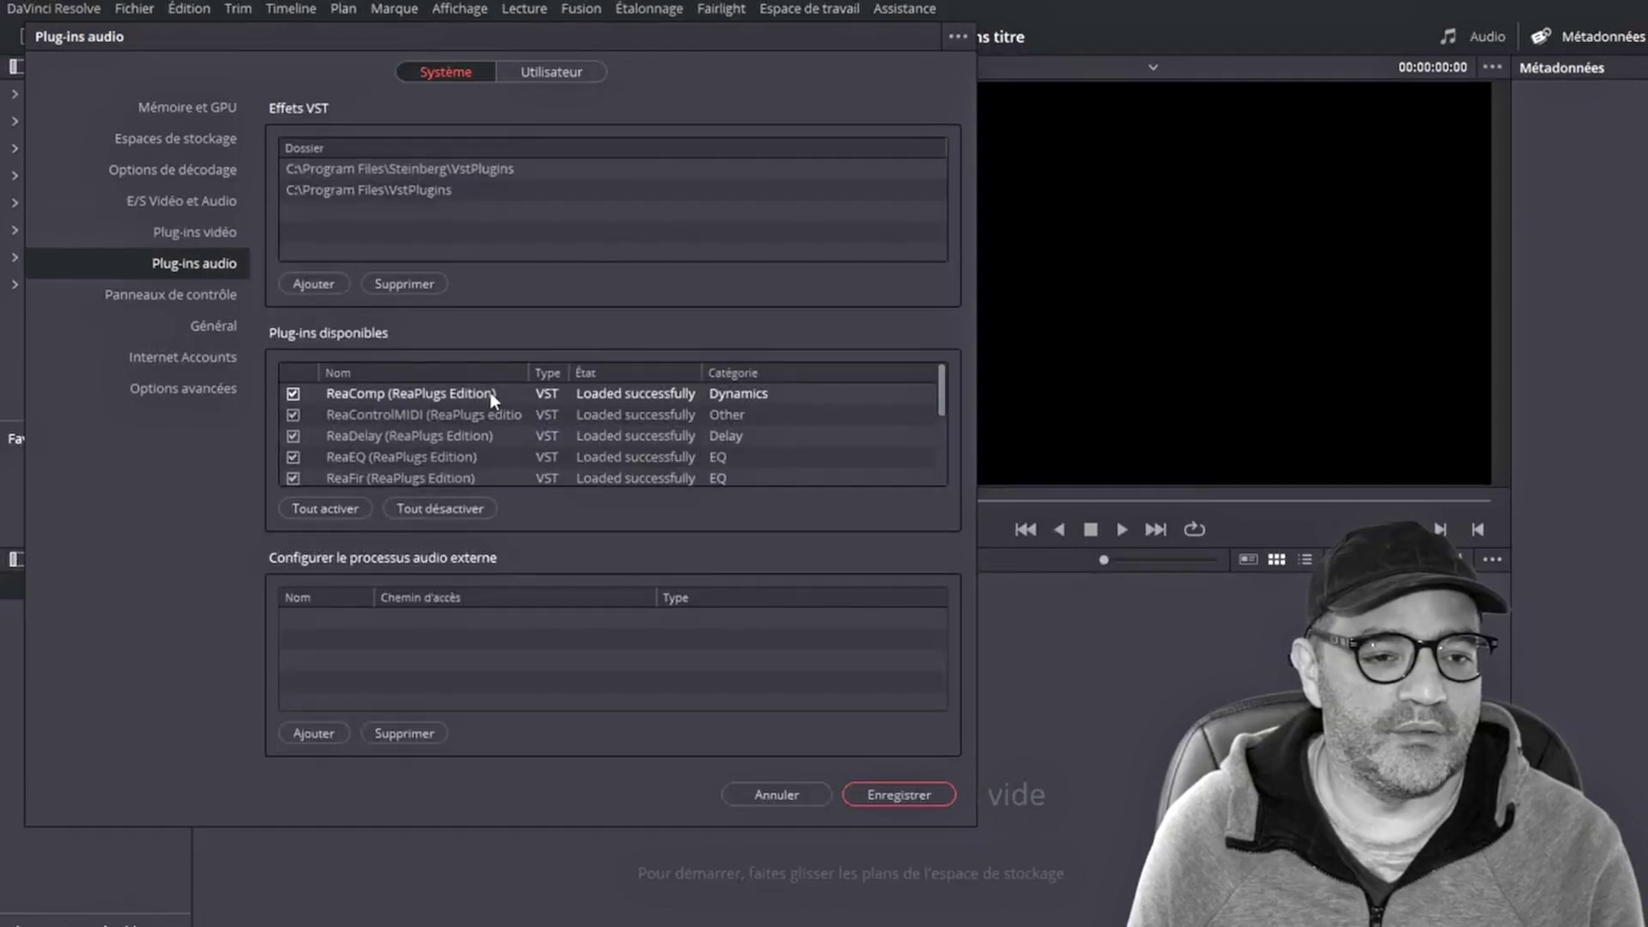
scroll(487, 441, "down", 3)
scroll(486, 441, "up", 3)
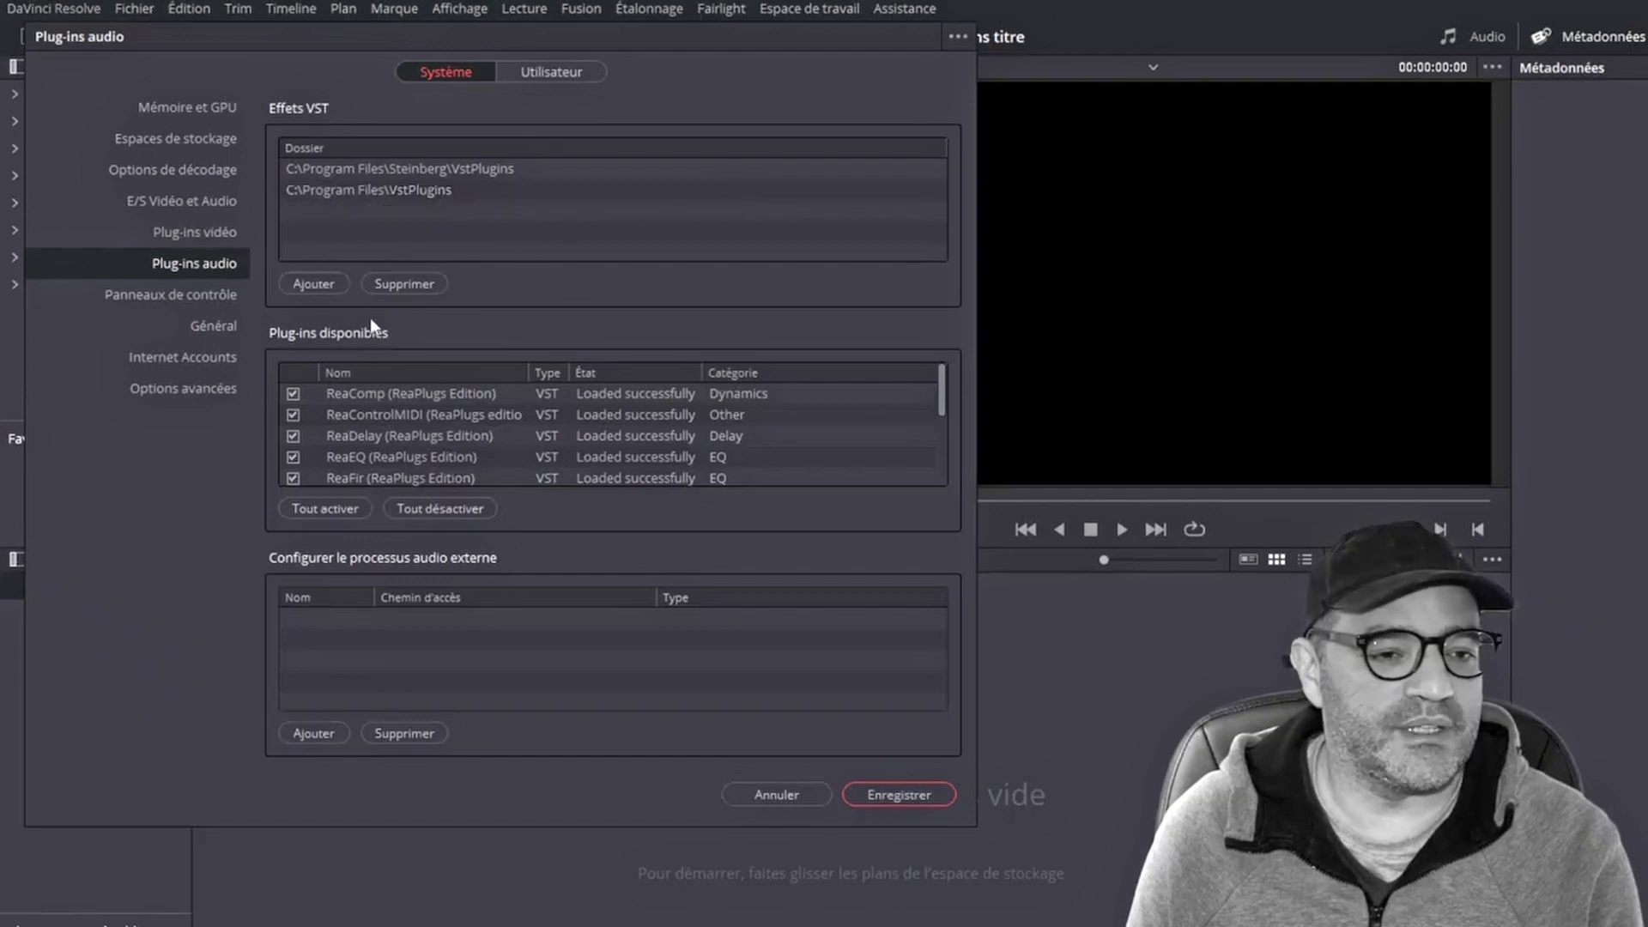
- Examine the system preferences for control panels, including the grading panel choices, plus general settings, internet accounts and advanced options
left_click(189, 290)
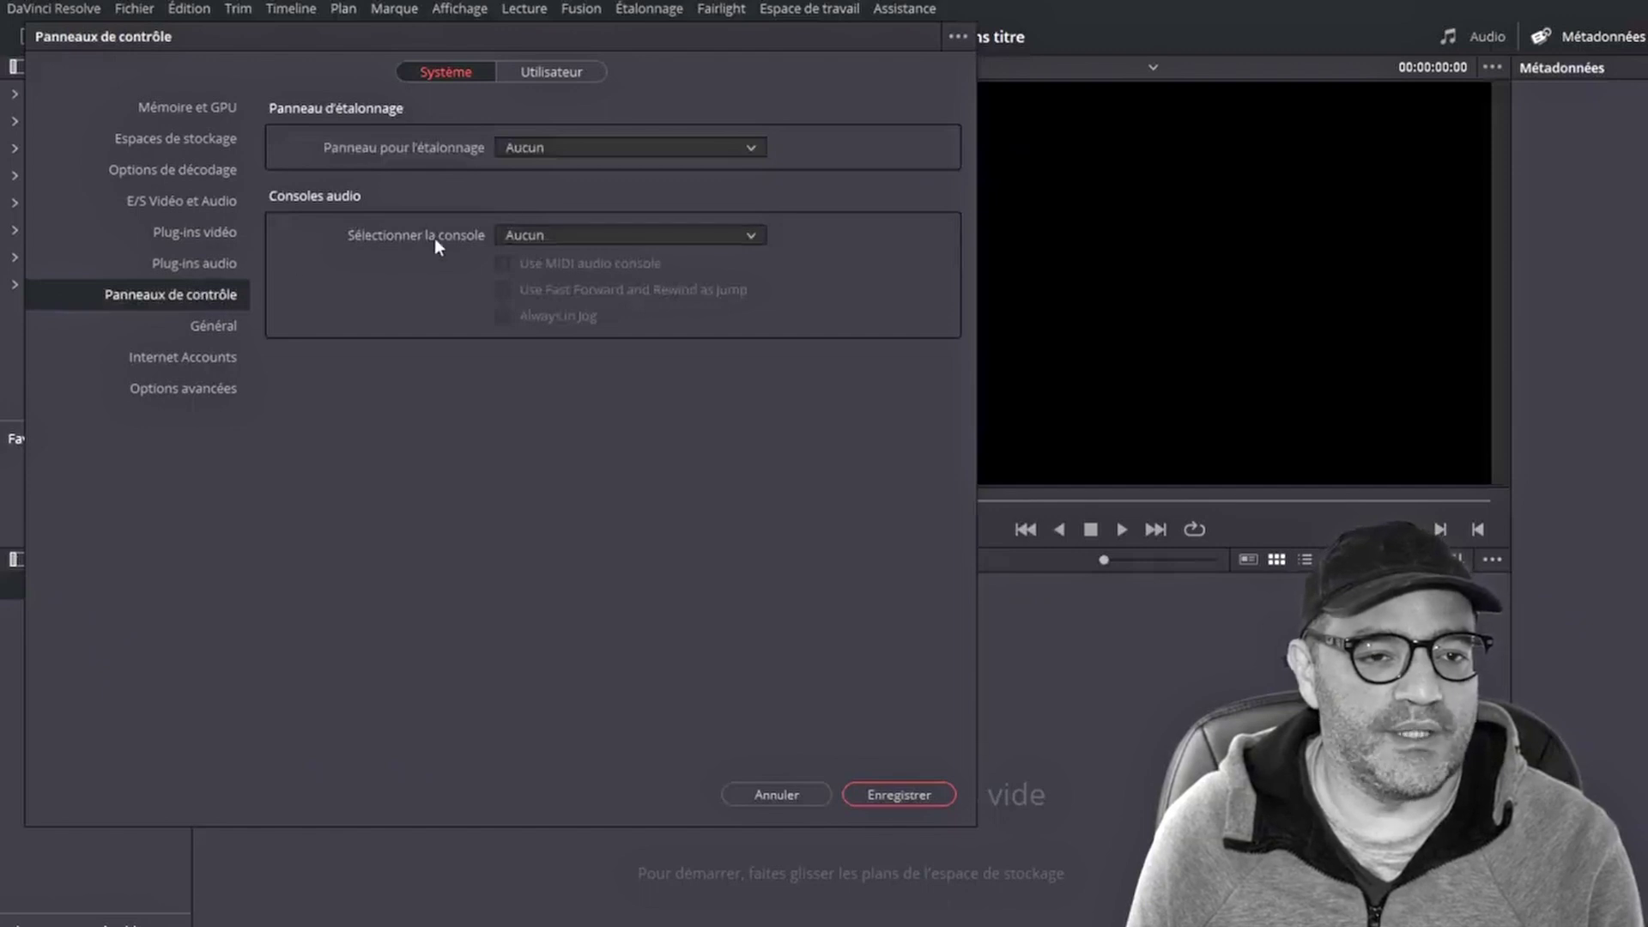
left_click(651, 142)
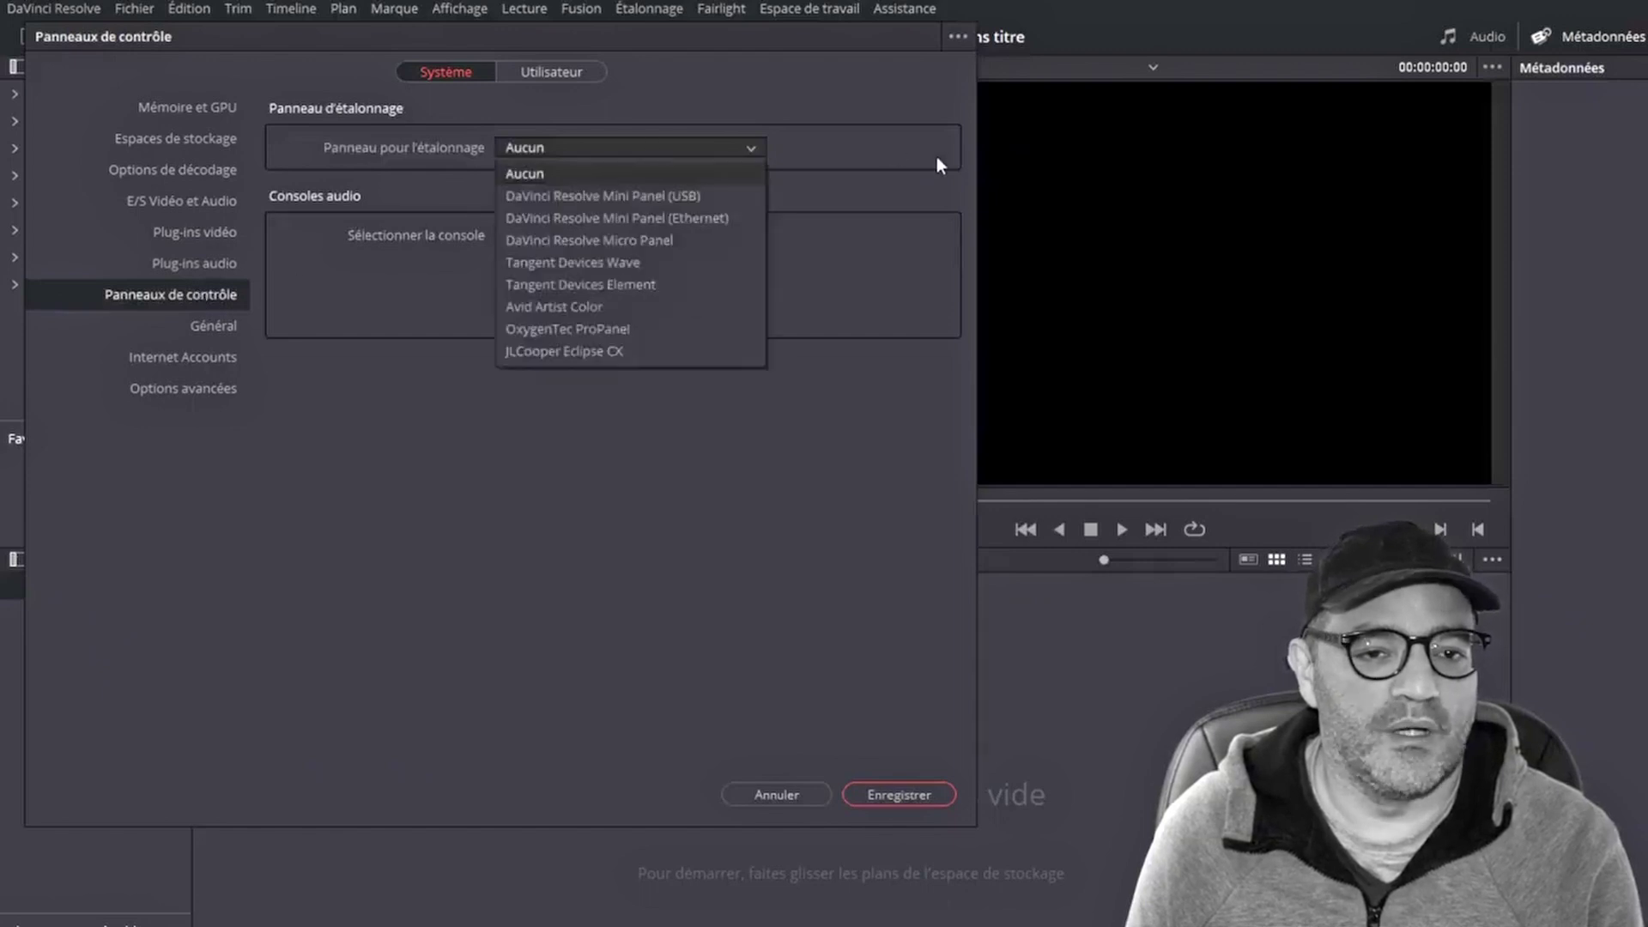
left_click(906, 158)
left_click(220, 327)
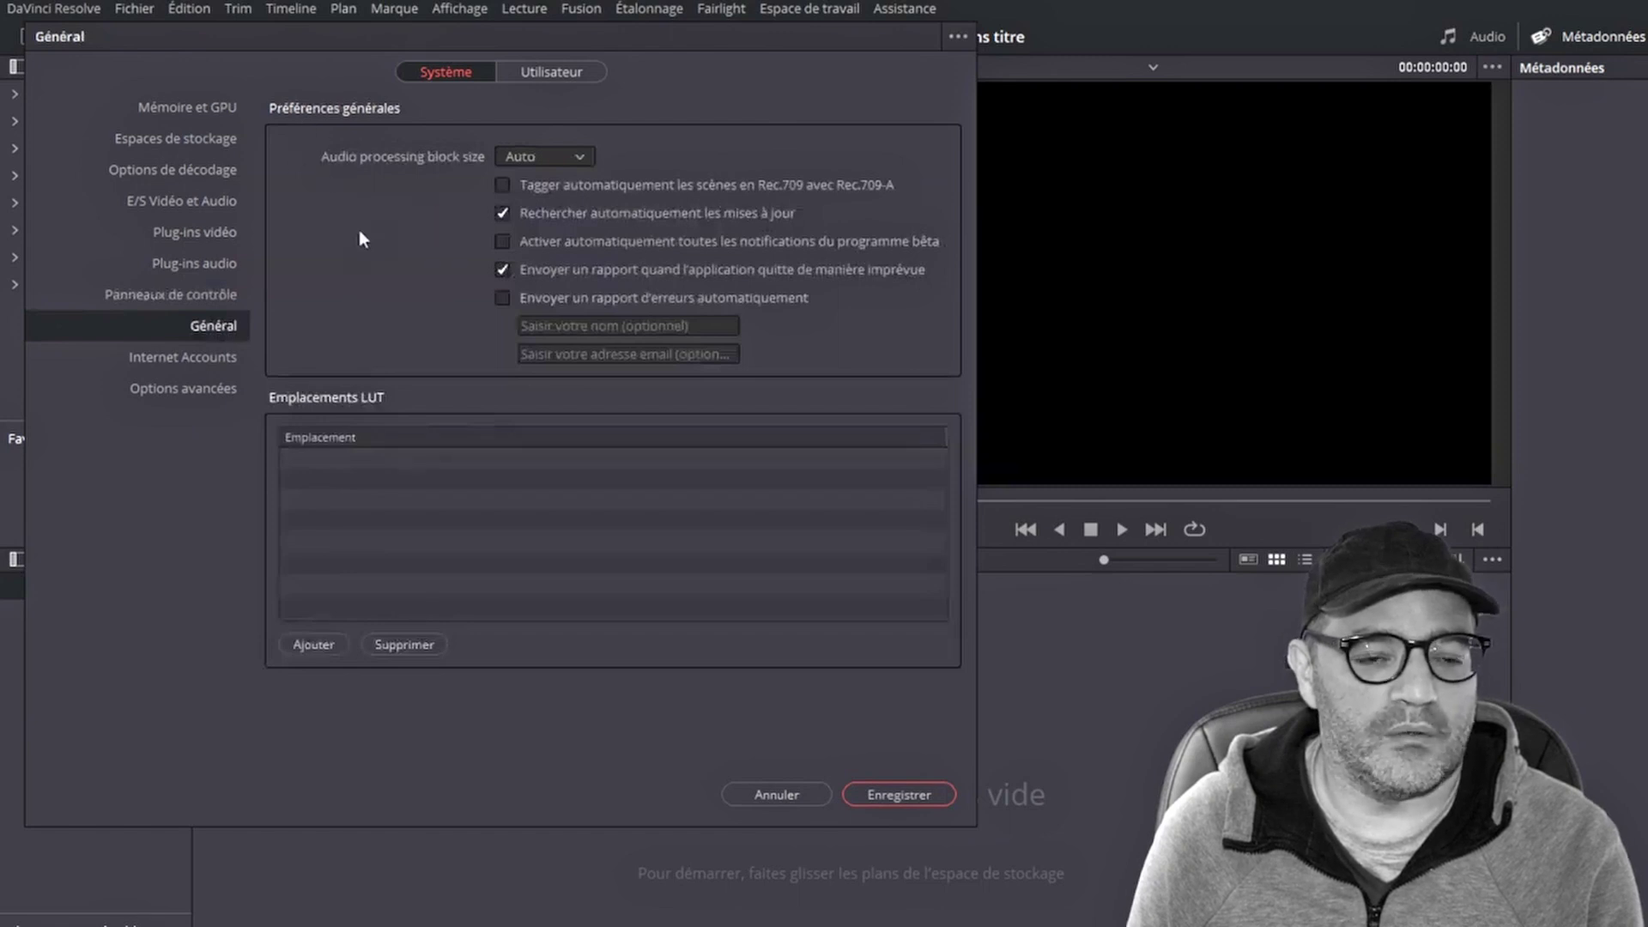
left_click(201, 363)
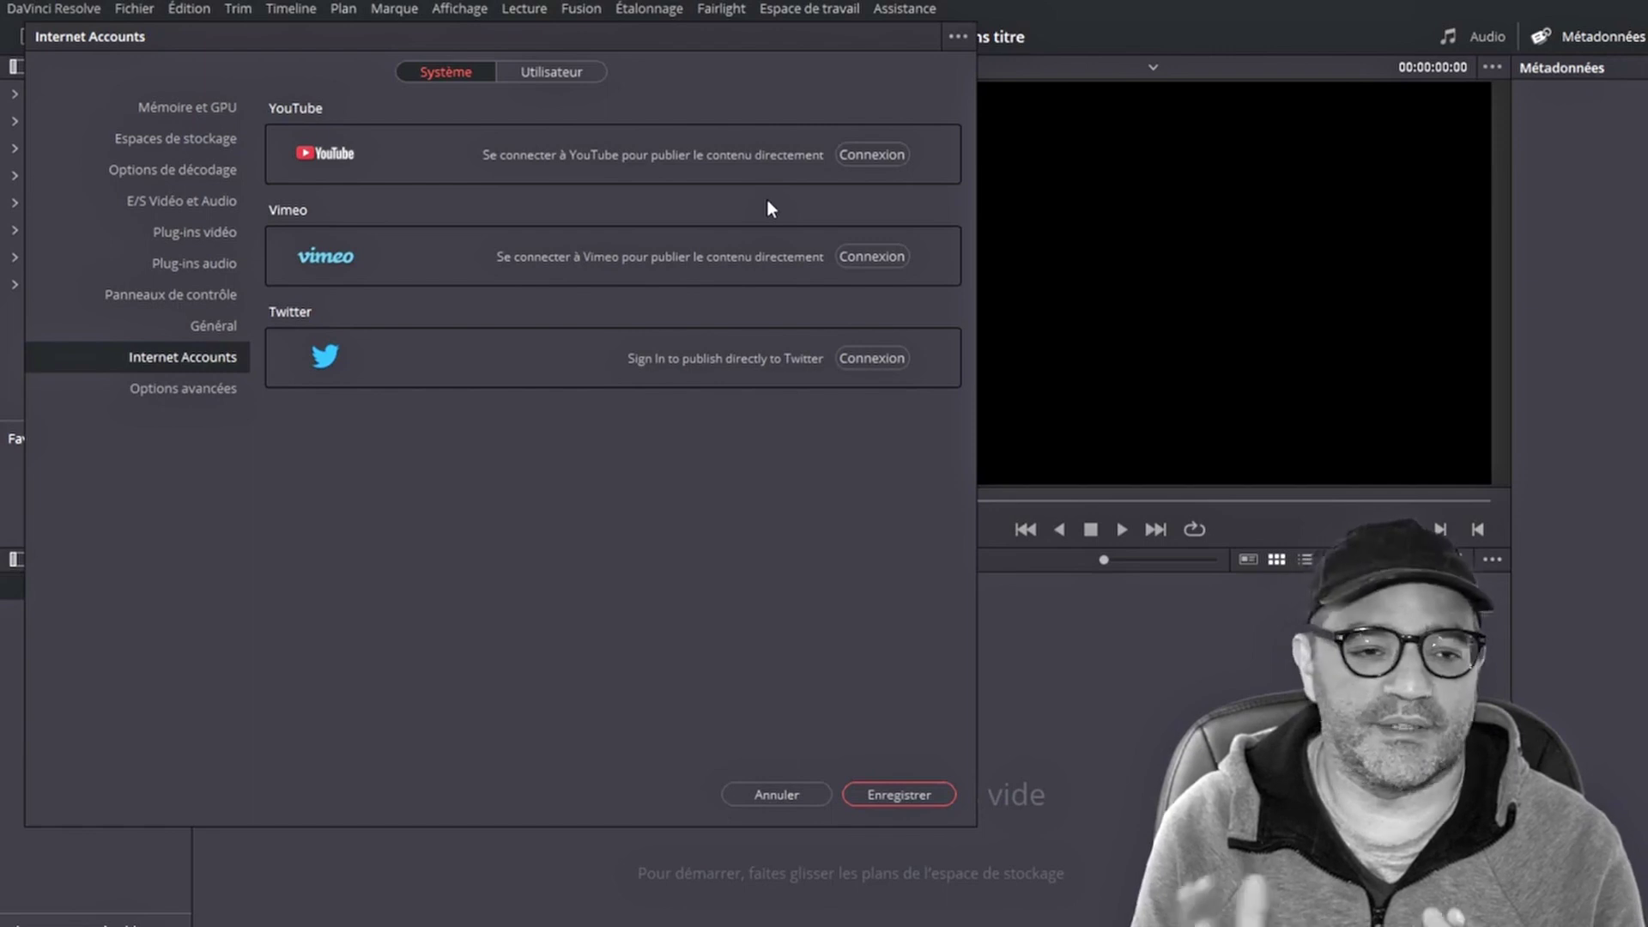
left_click(223, 386)
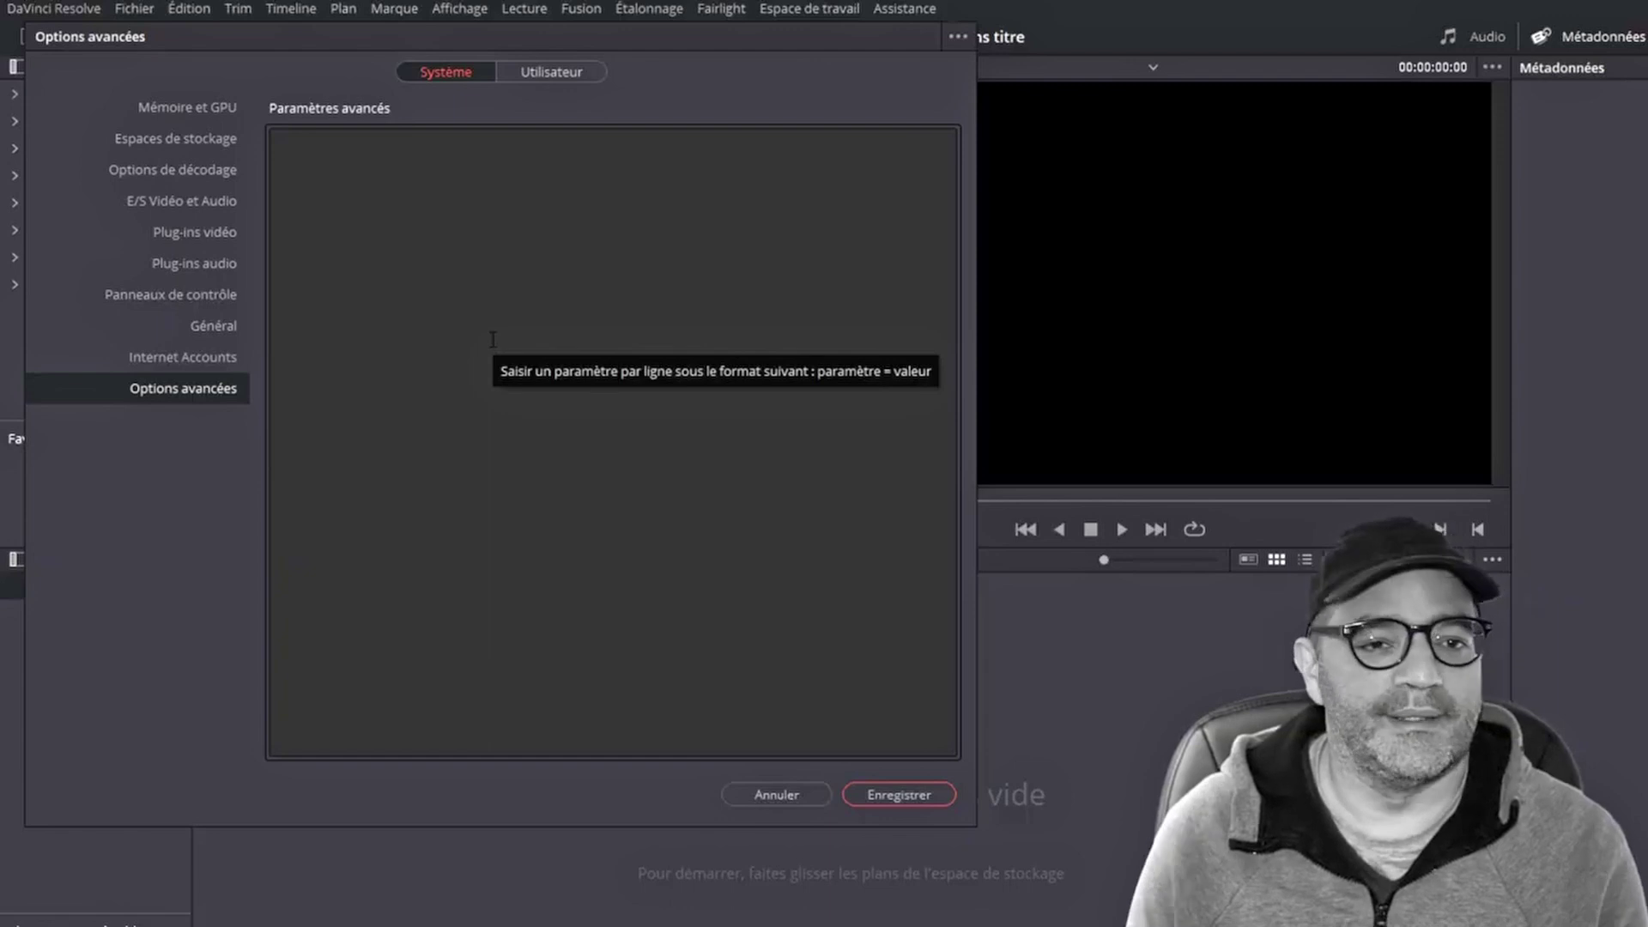
- Examine the user preferences for the interface, saving and loading, and editing, including the new timeline, smart bin and default duration settings
left_click(543, 69)
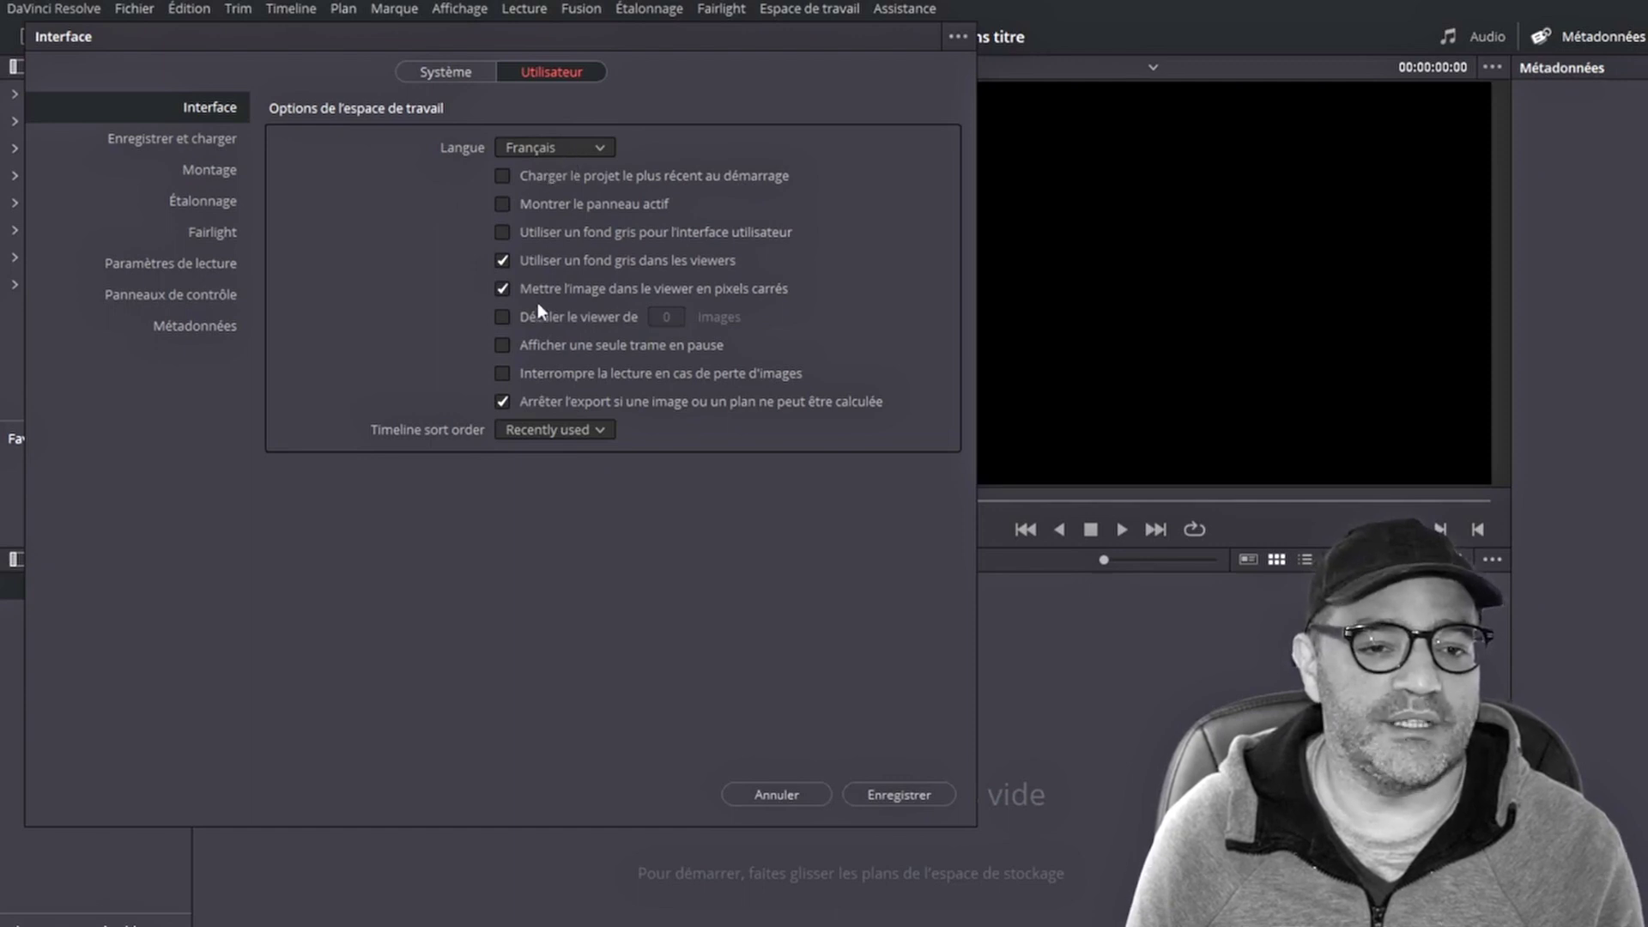
left_click(215, 135)
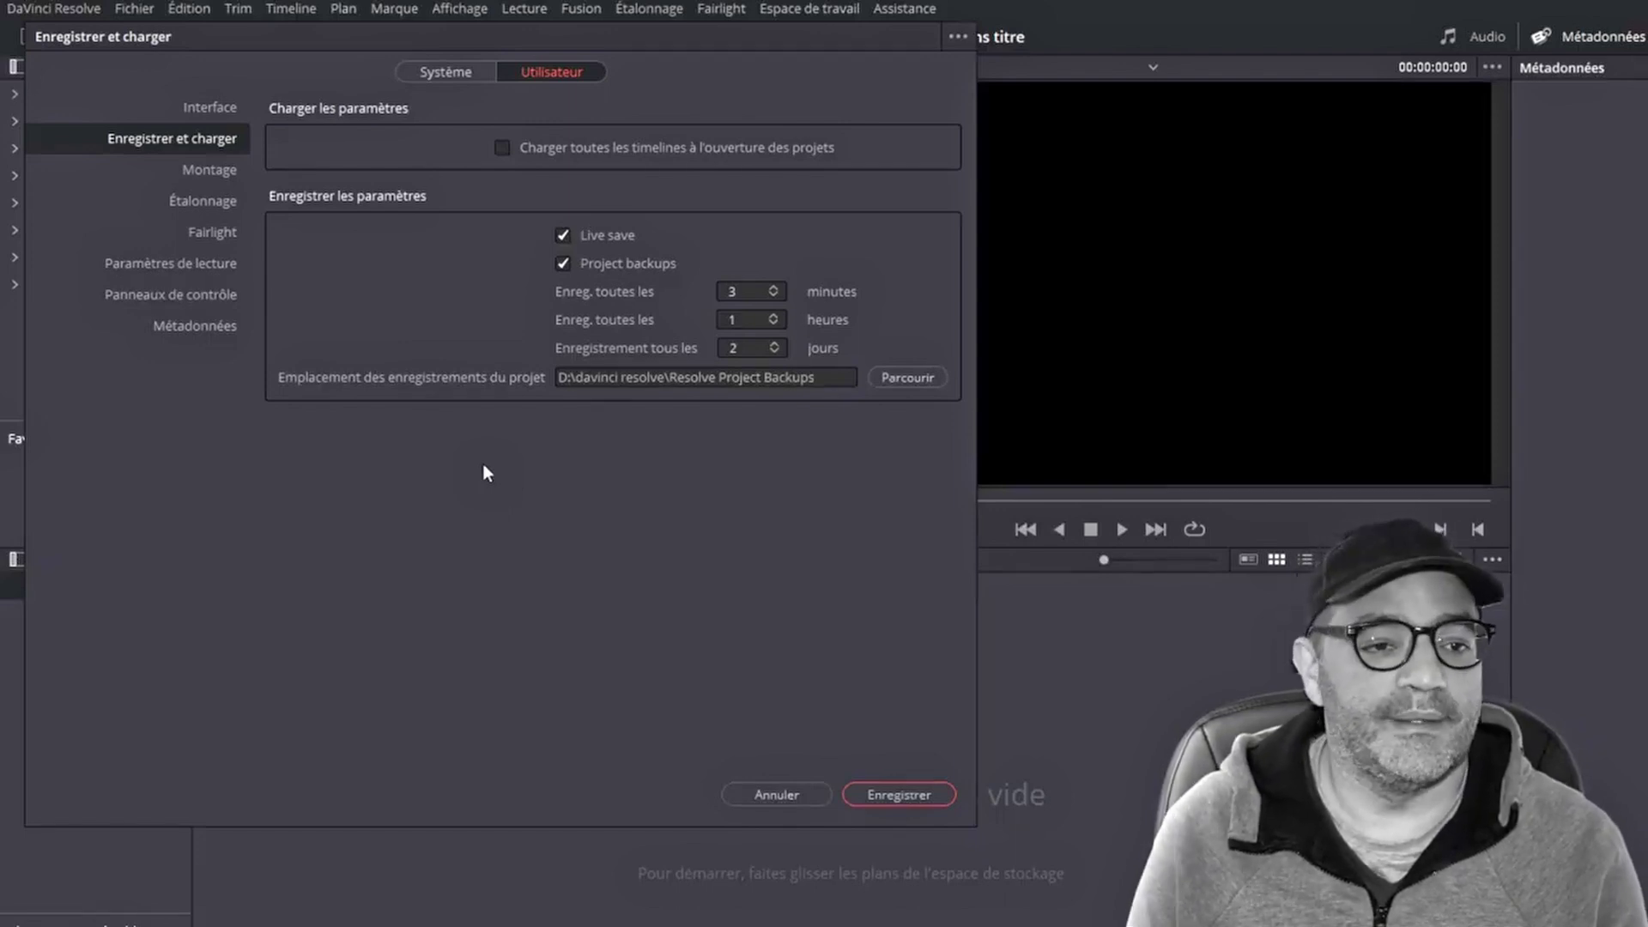
left_click(211, 171)
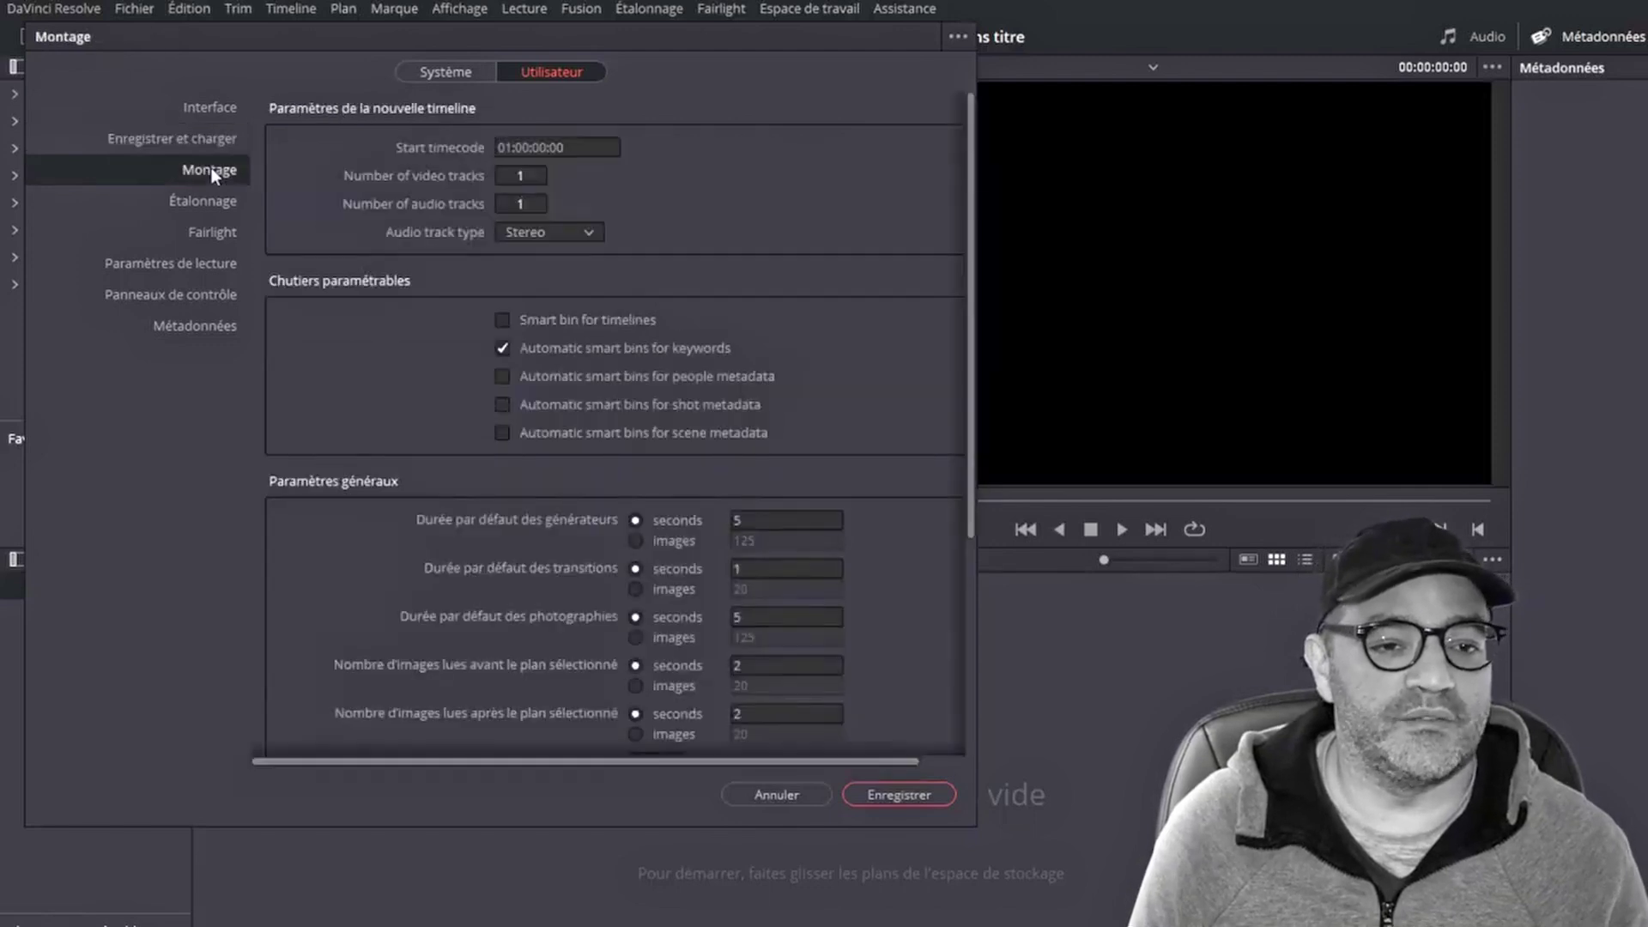
scroll(513, 388, "down", 3)
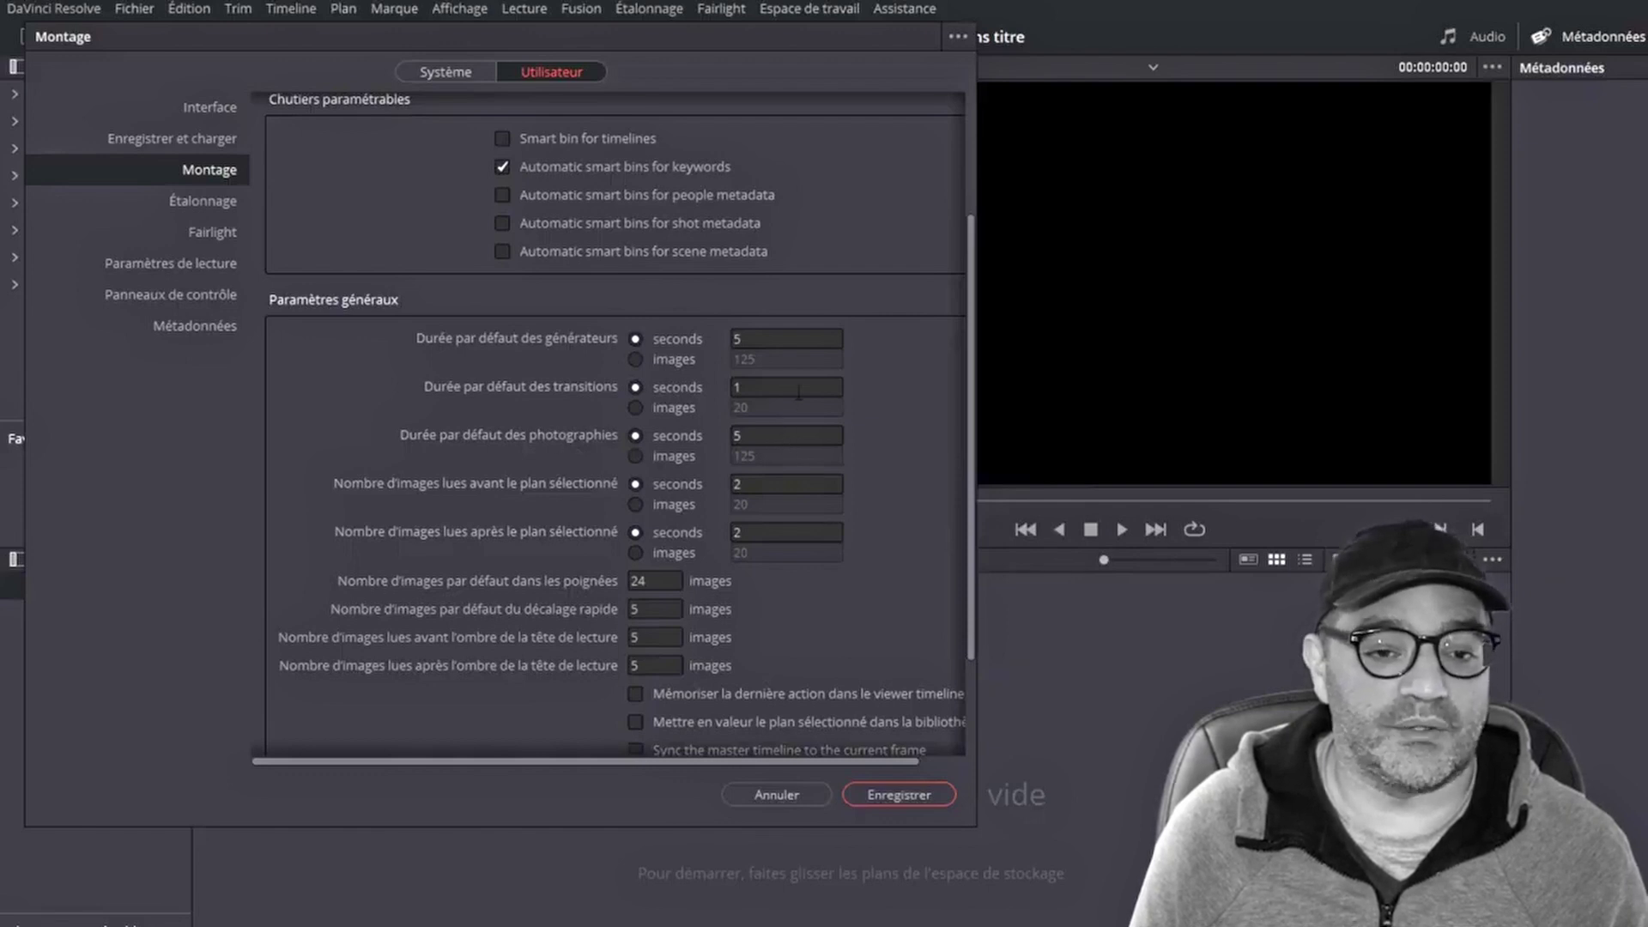
scroll(503, 475, "down", 2)
scroll(502, 475, "up", 4)
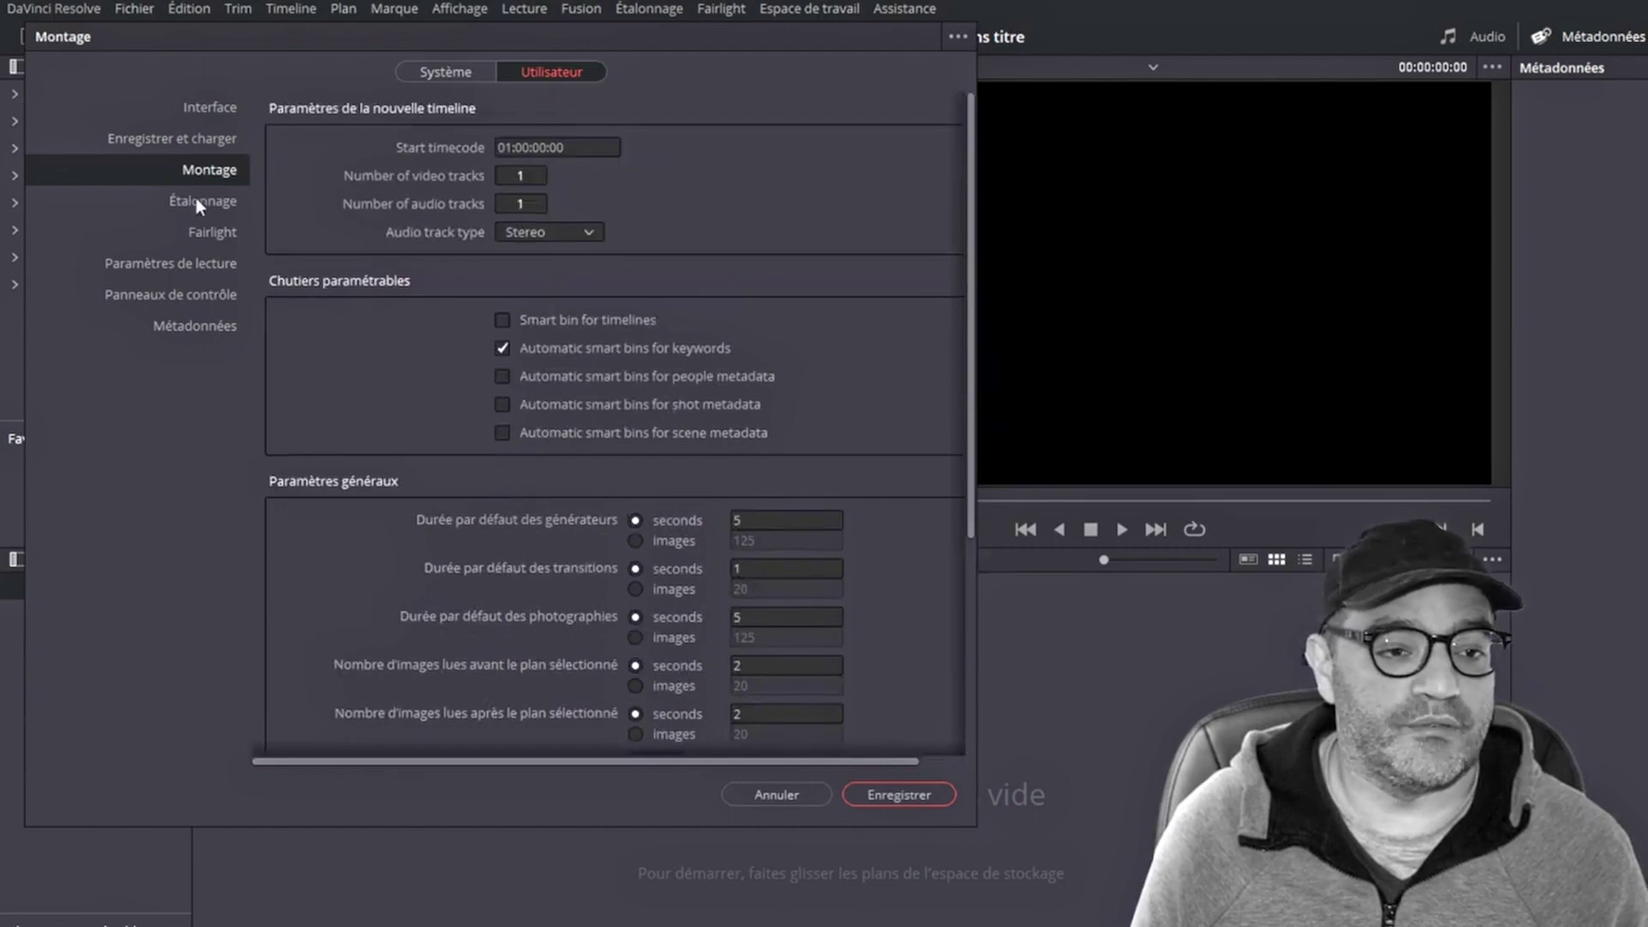
- Review the user preferences for color grading, Fairlight, playback, control panels and metadata, and save the preferences
left_click(199, 200)
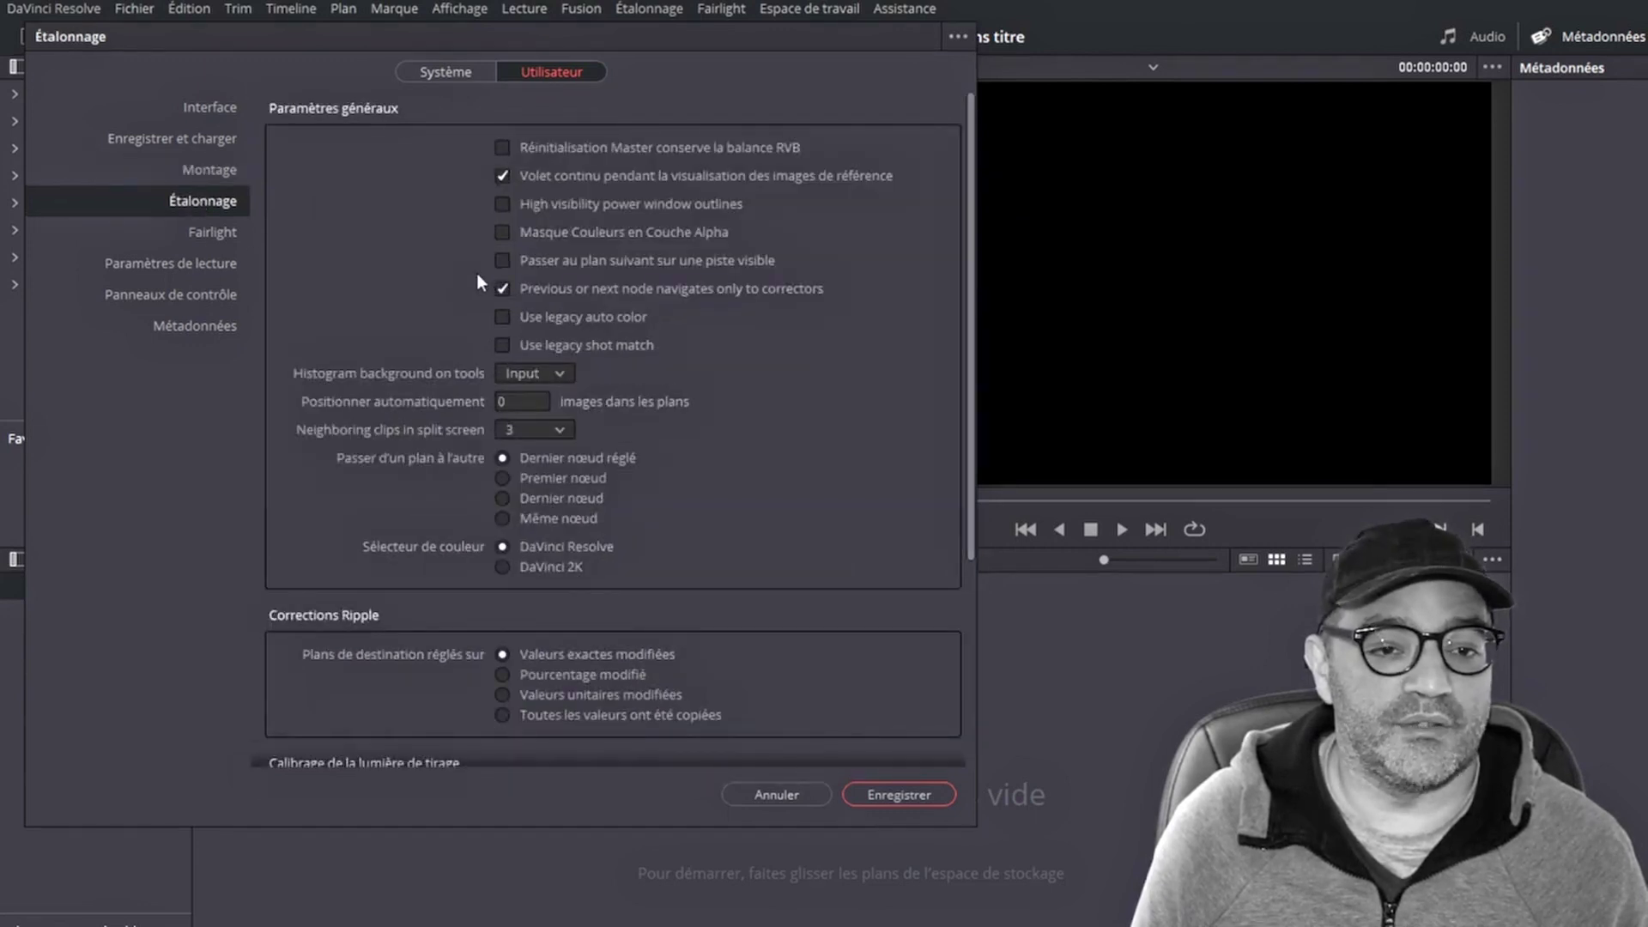
scroll(476, 279, "down", 5)
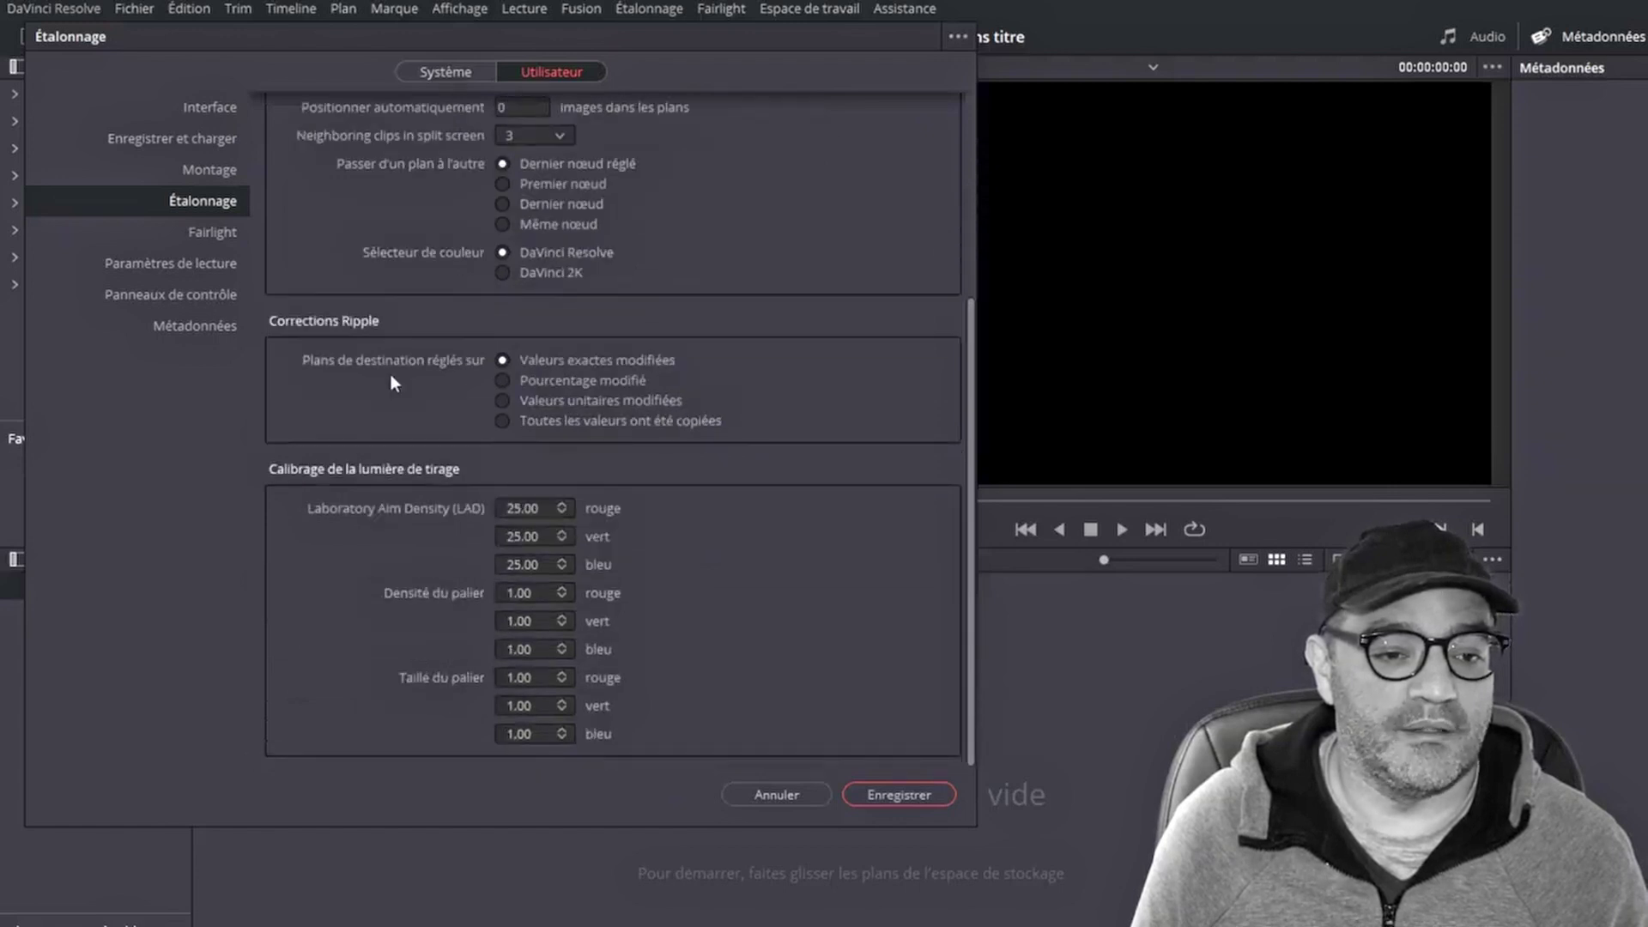
scroll(391, 378, "up", 4)
left_click(212, 234)
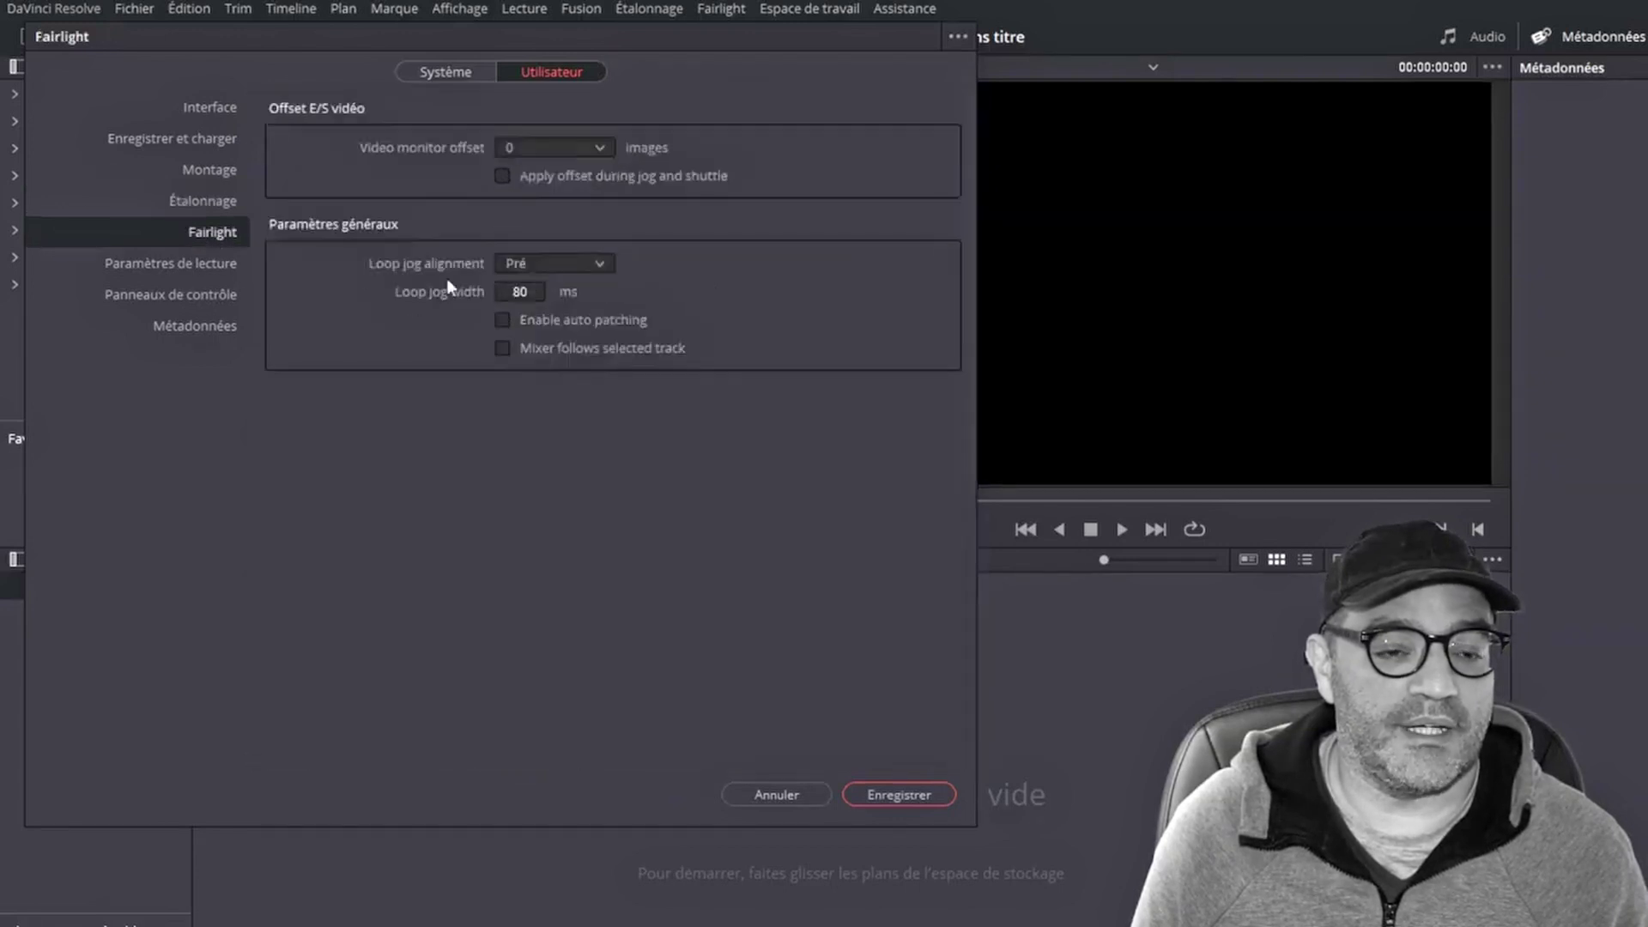
left_click(187, 266)
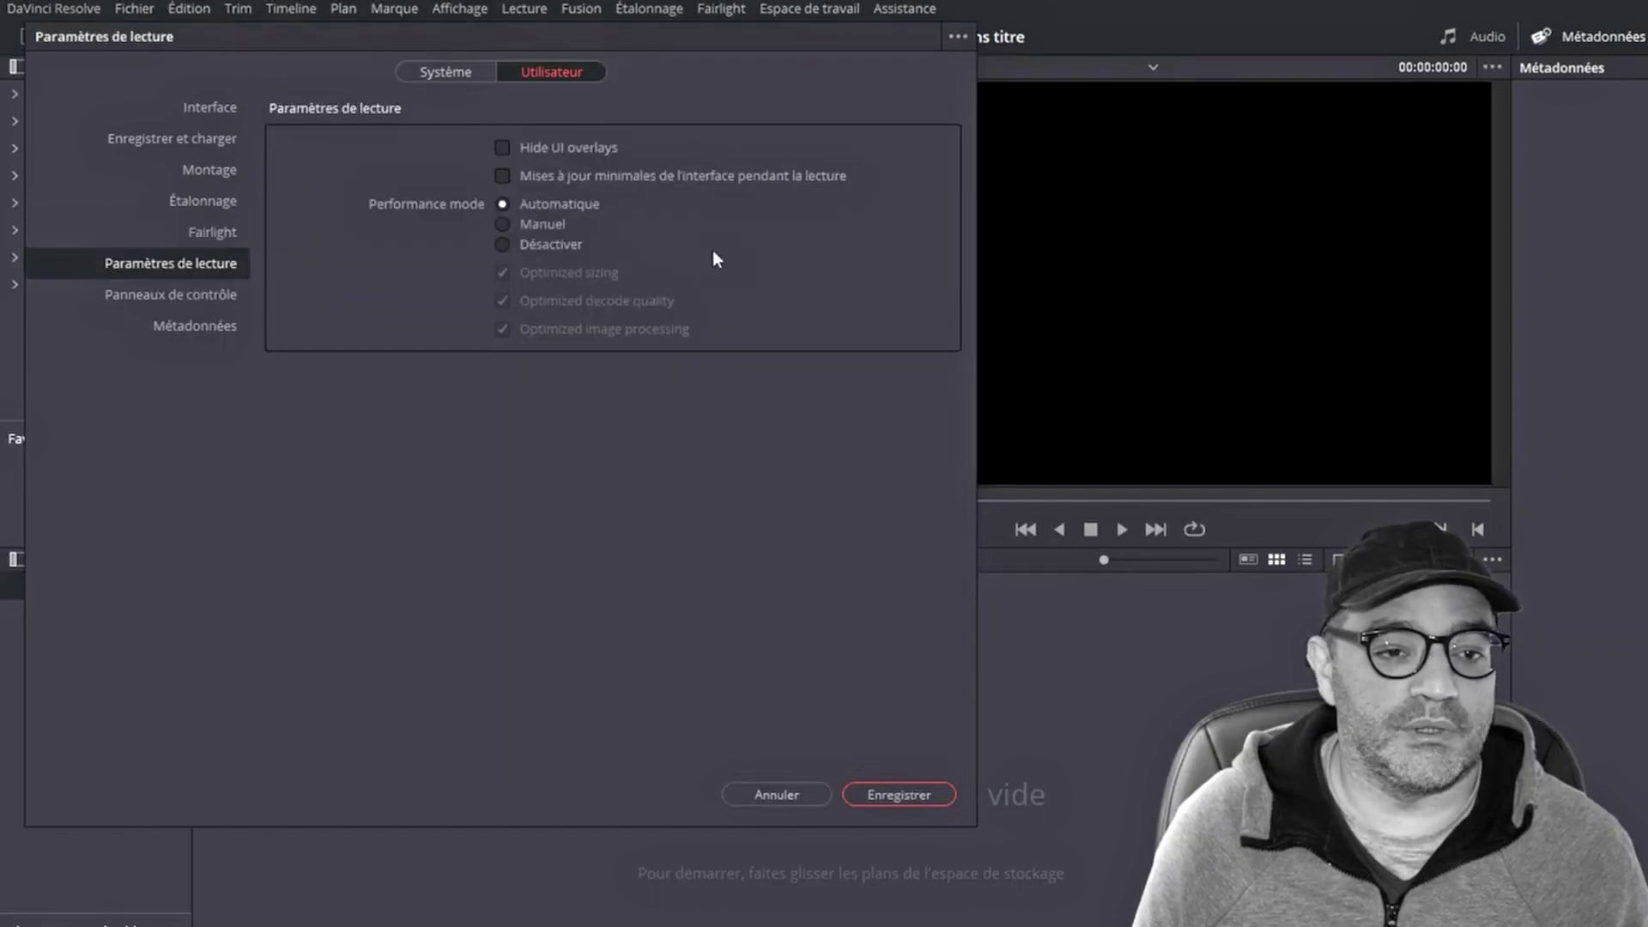
left_click(209, 300)
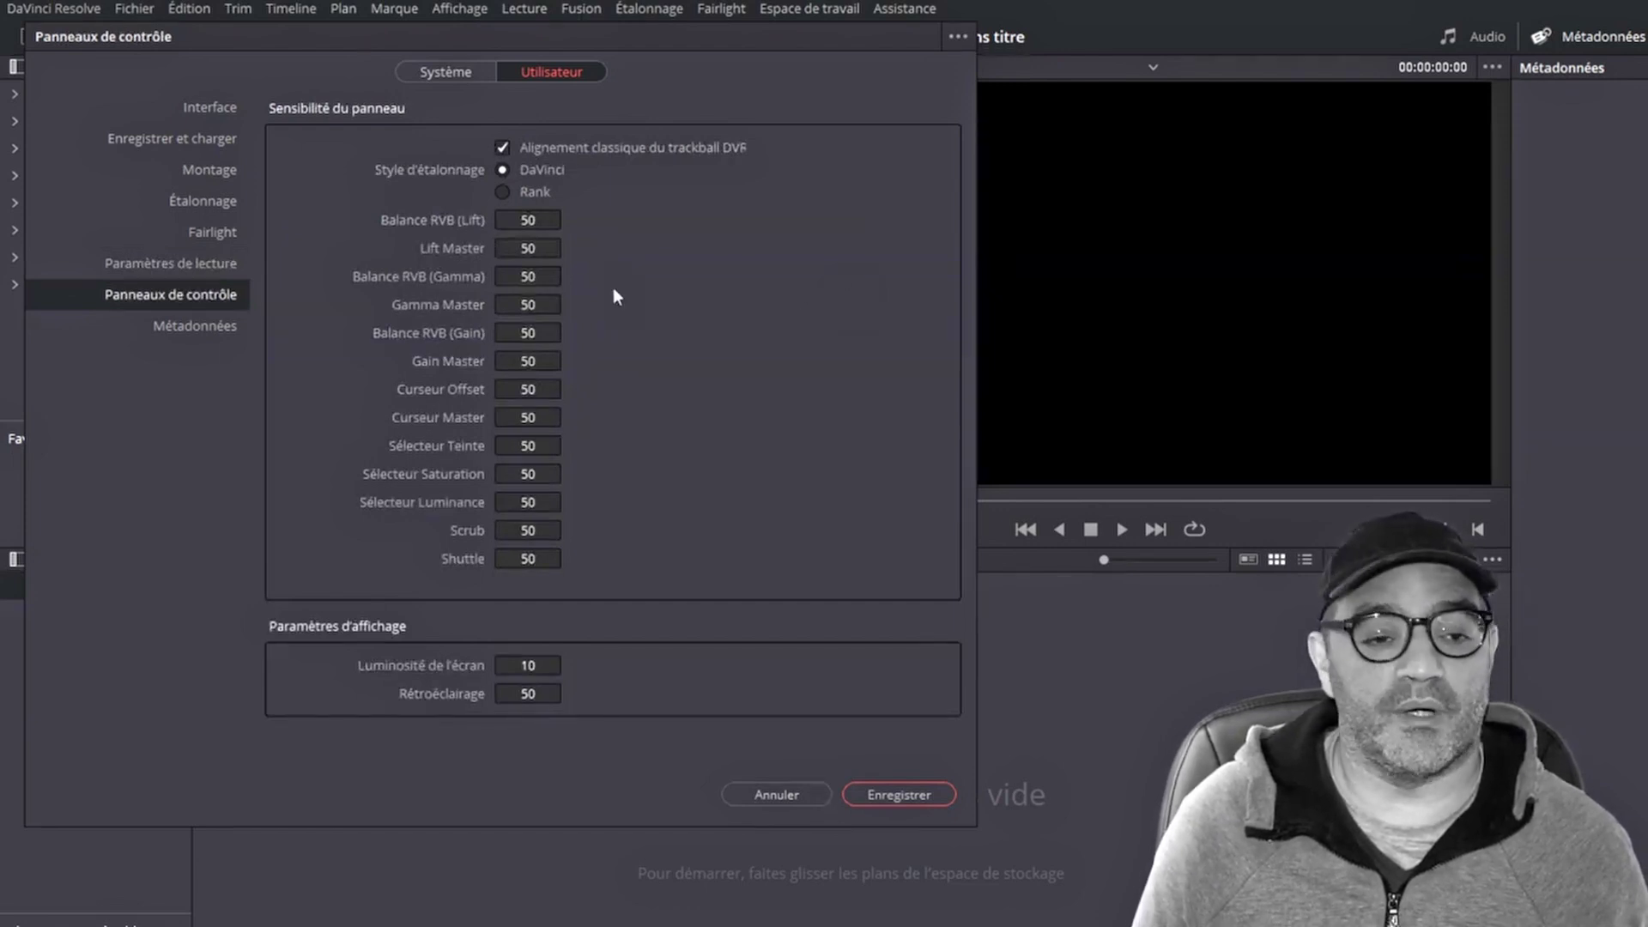
left_click(194, 333)
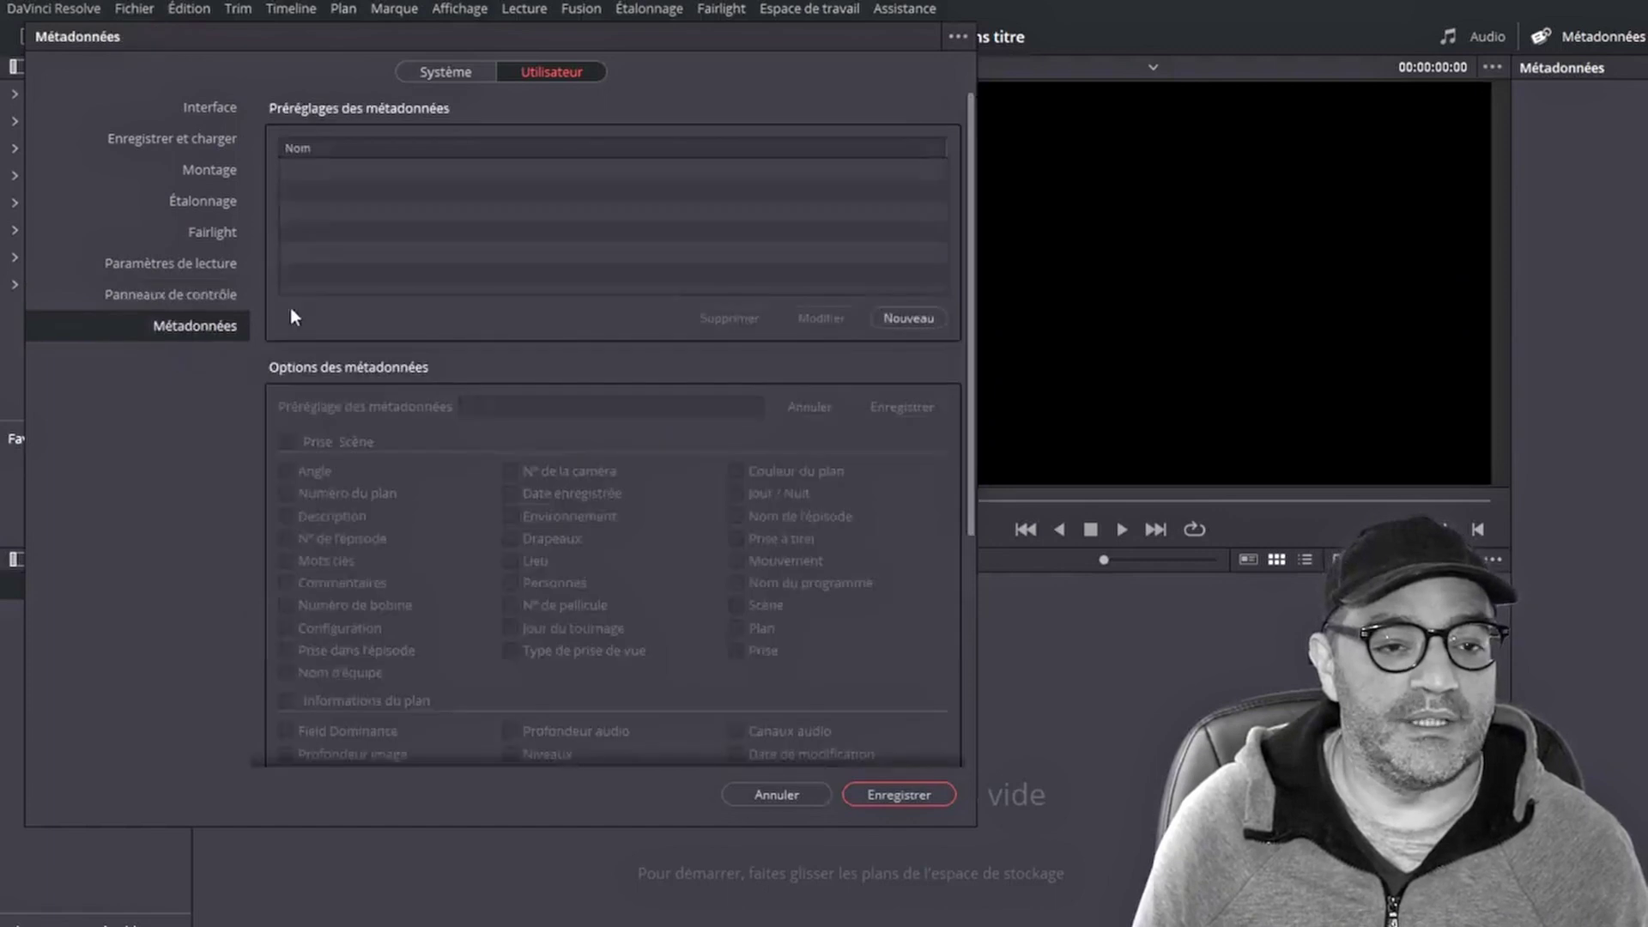
scroll(647, 324, "down", 3)
scroll(647, 324, "up", 3)
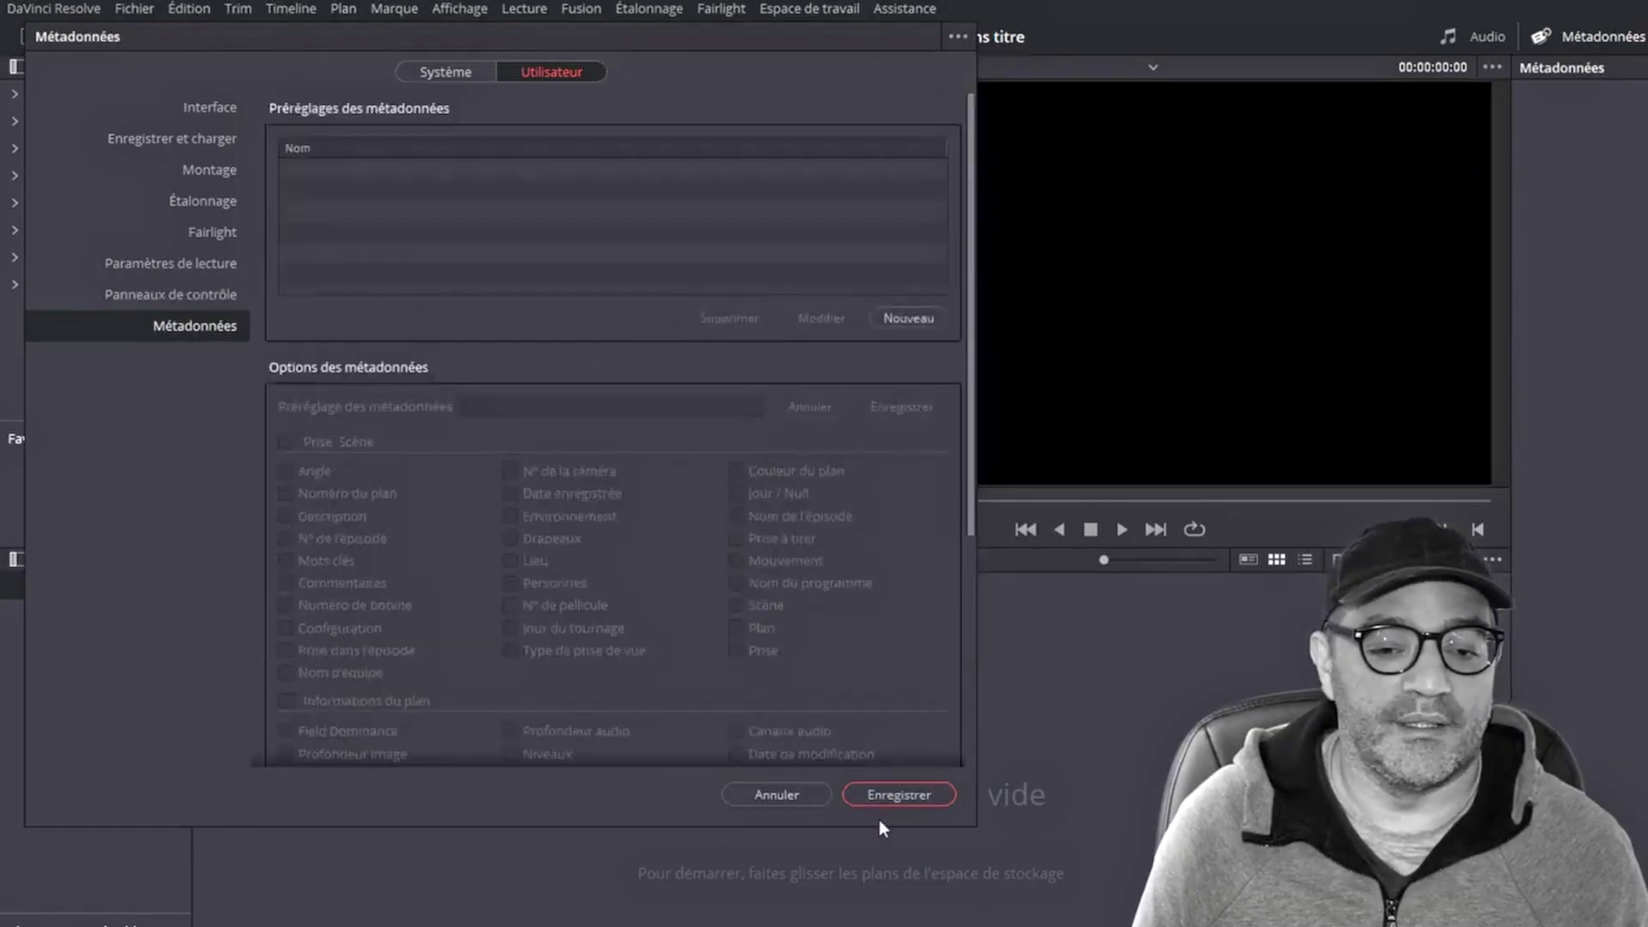
left_click(896, 795)
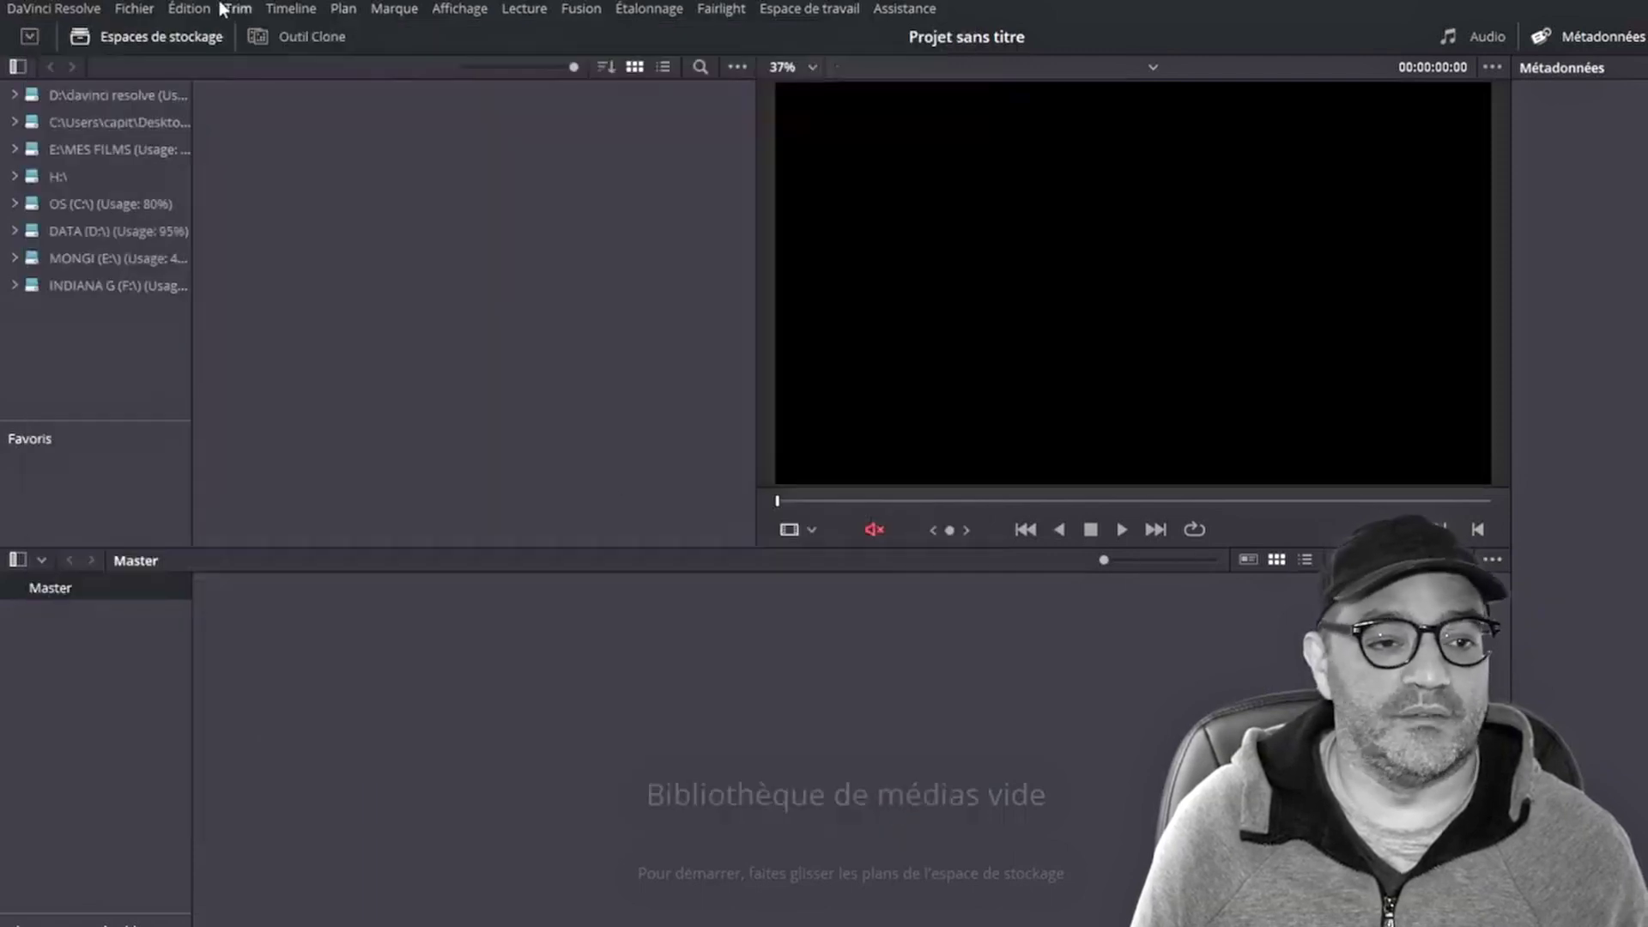
left_click(76, 10)
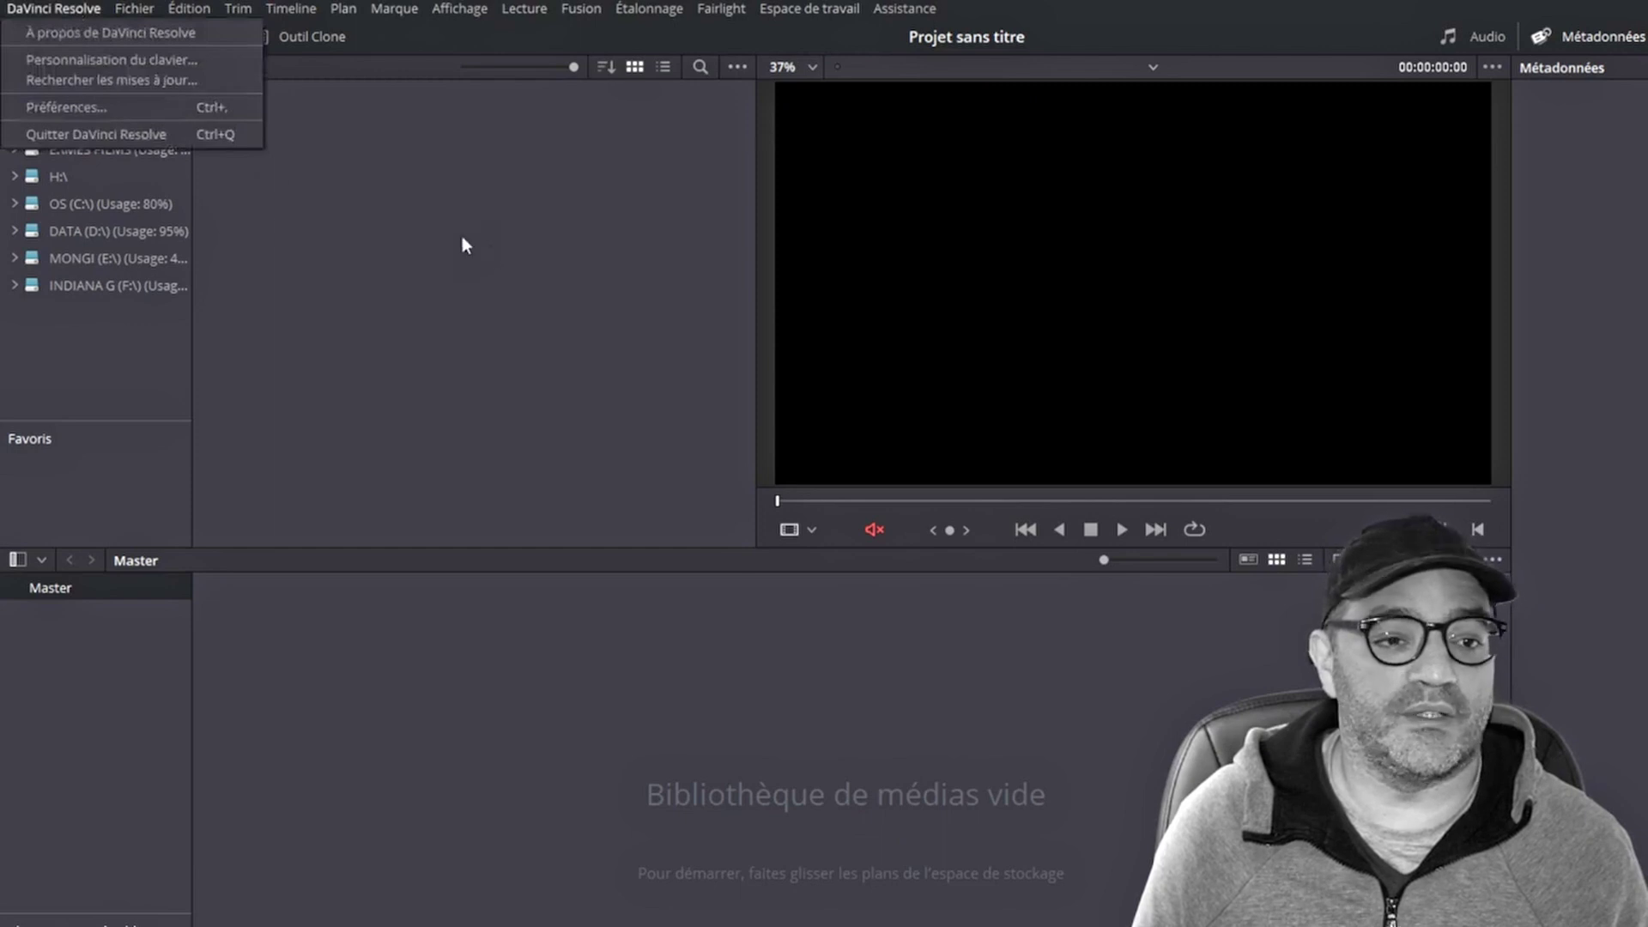
left_click(624, 346)
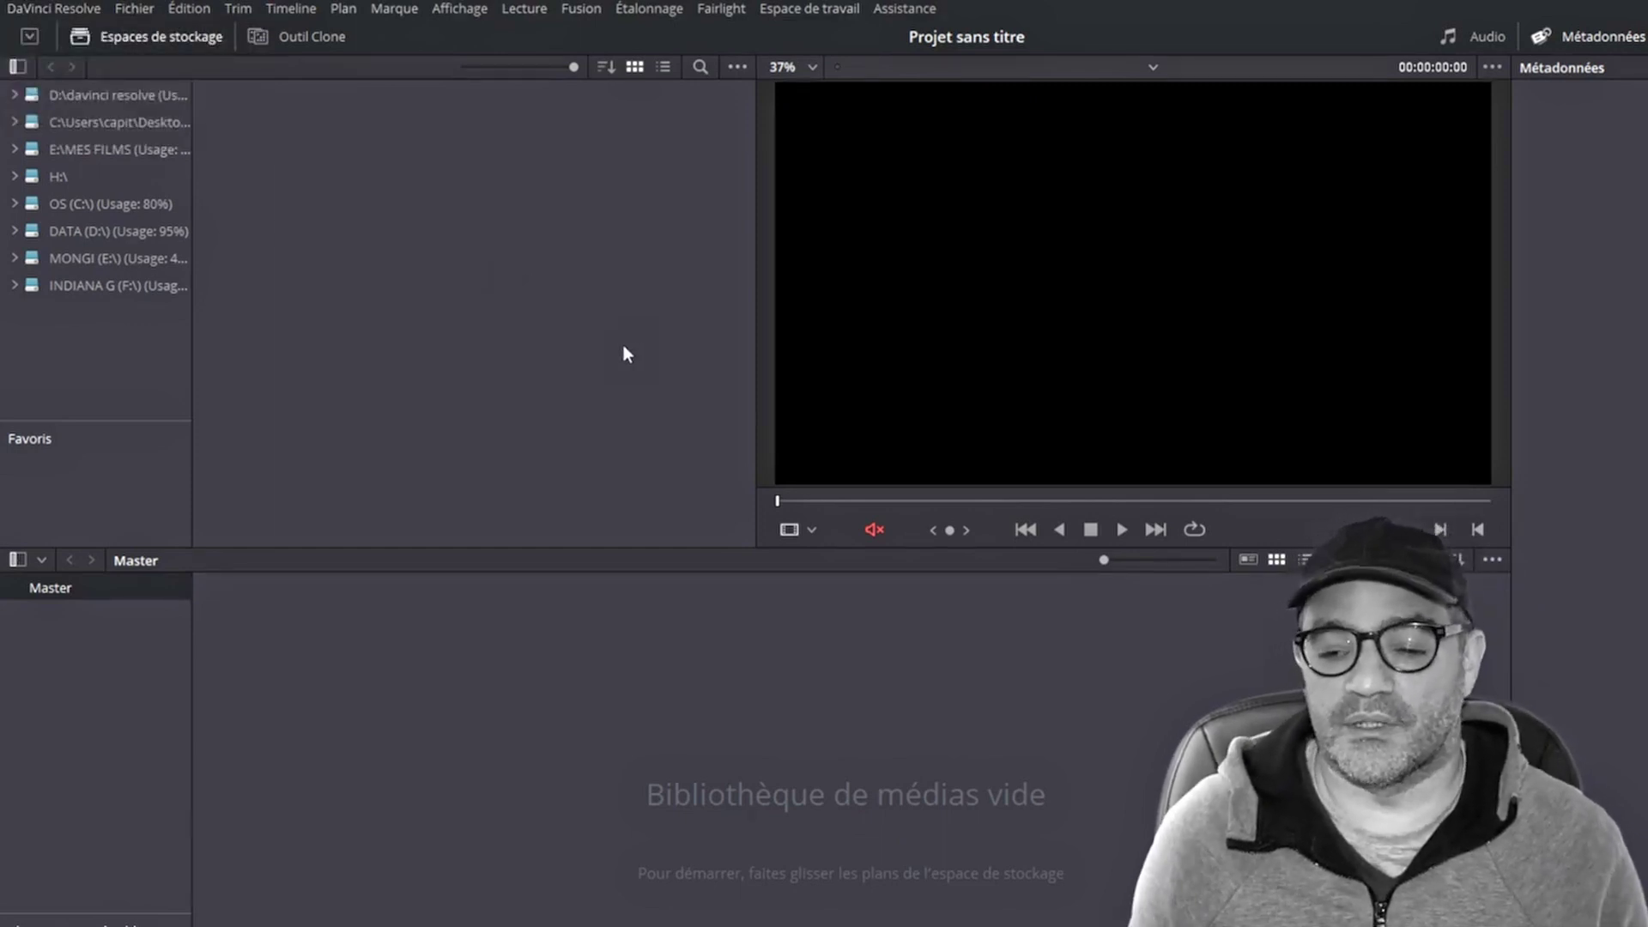
- Open the project settings, move the dialog clear of the webcam area, and show the project presets
key("shift+9")
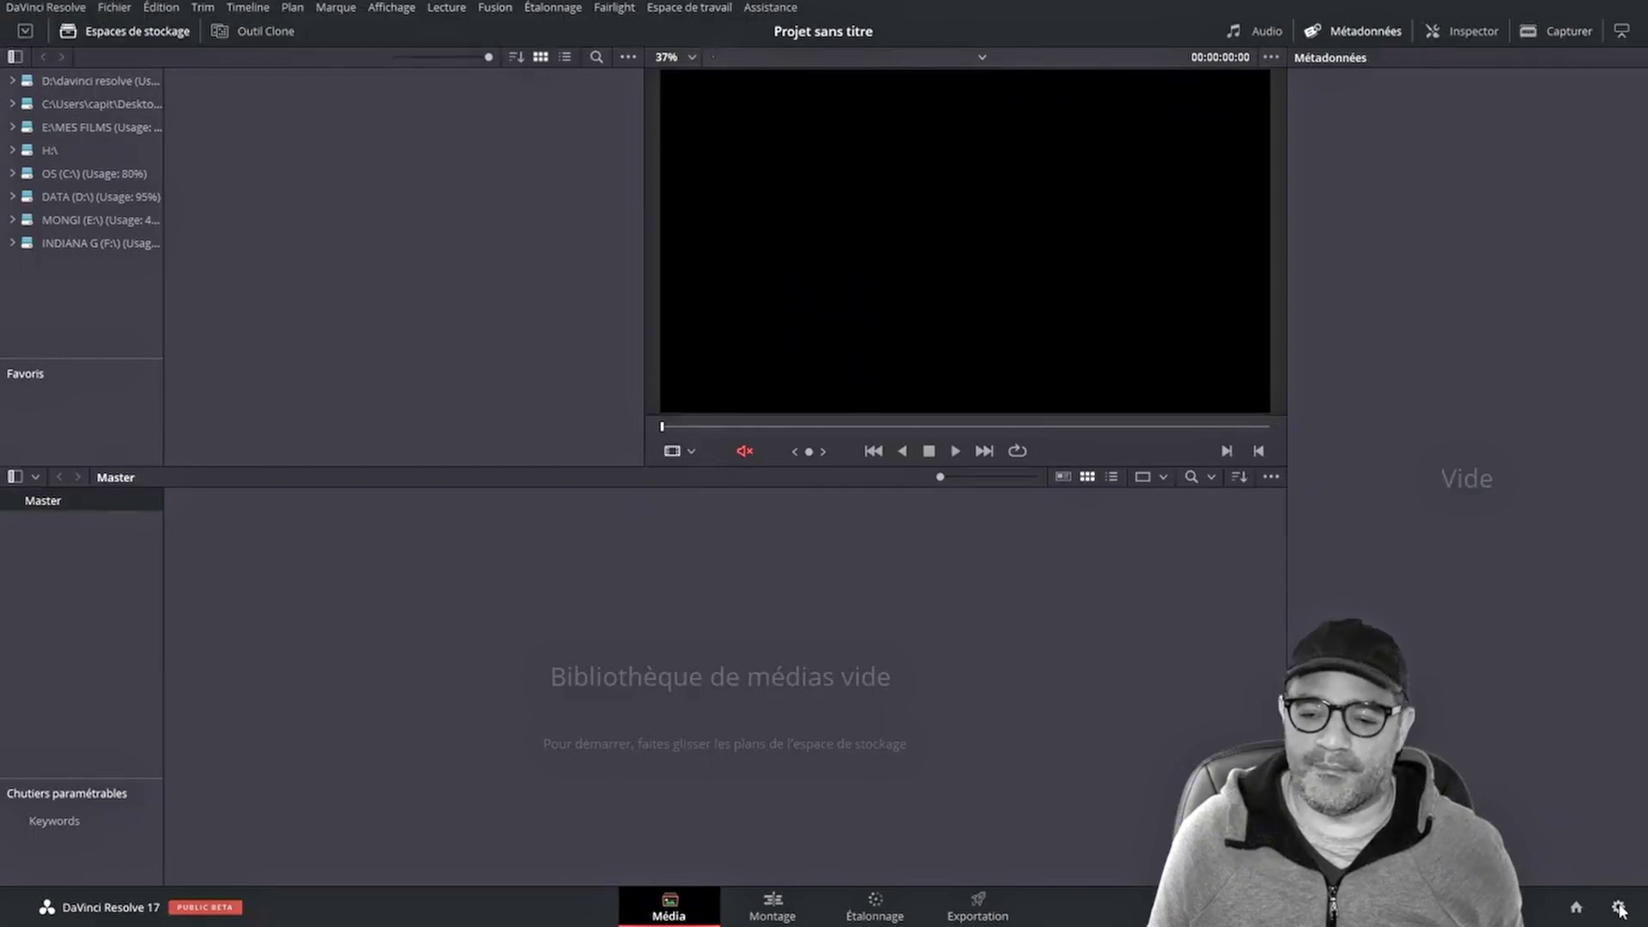
left_click(1619, 910)
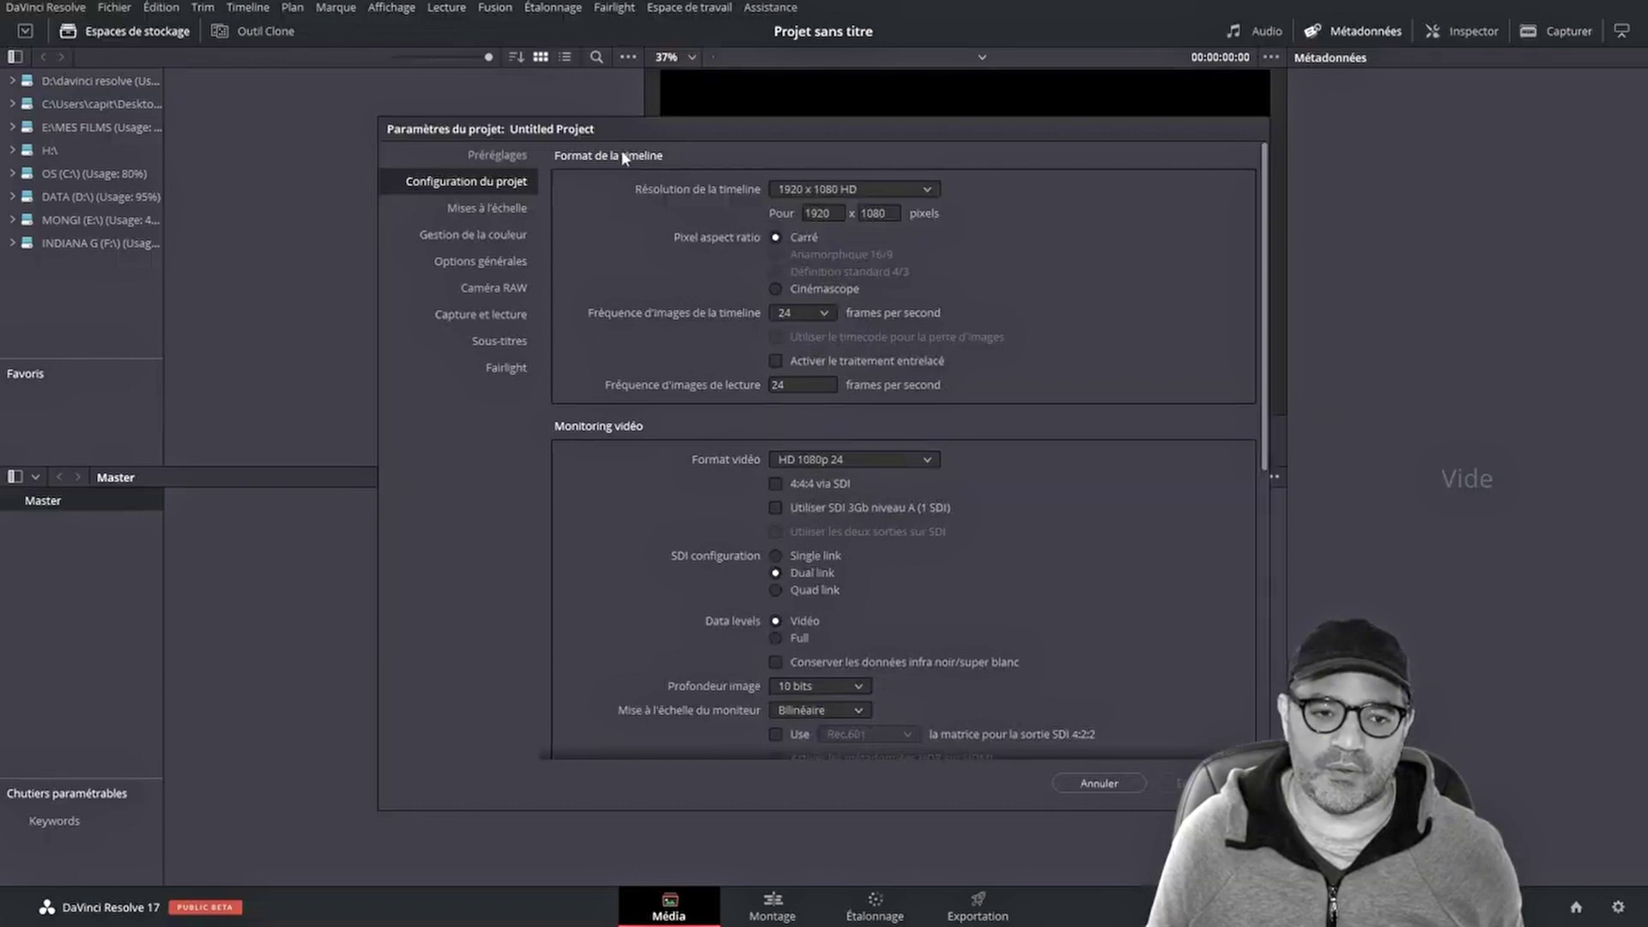
left_click_drag(779, 128, 616, 85)
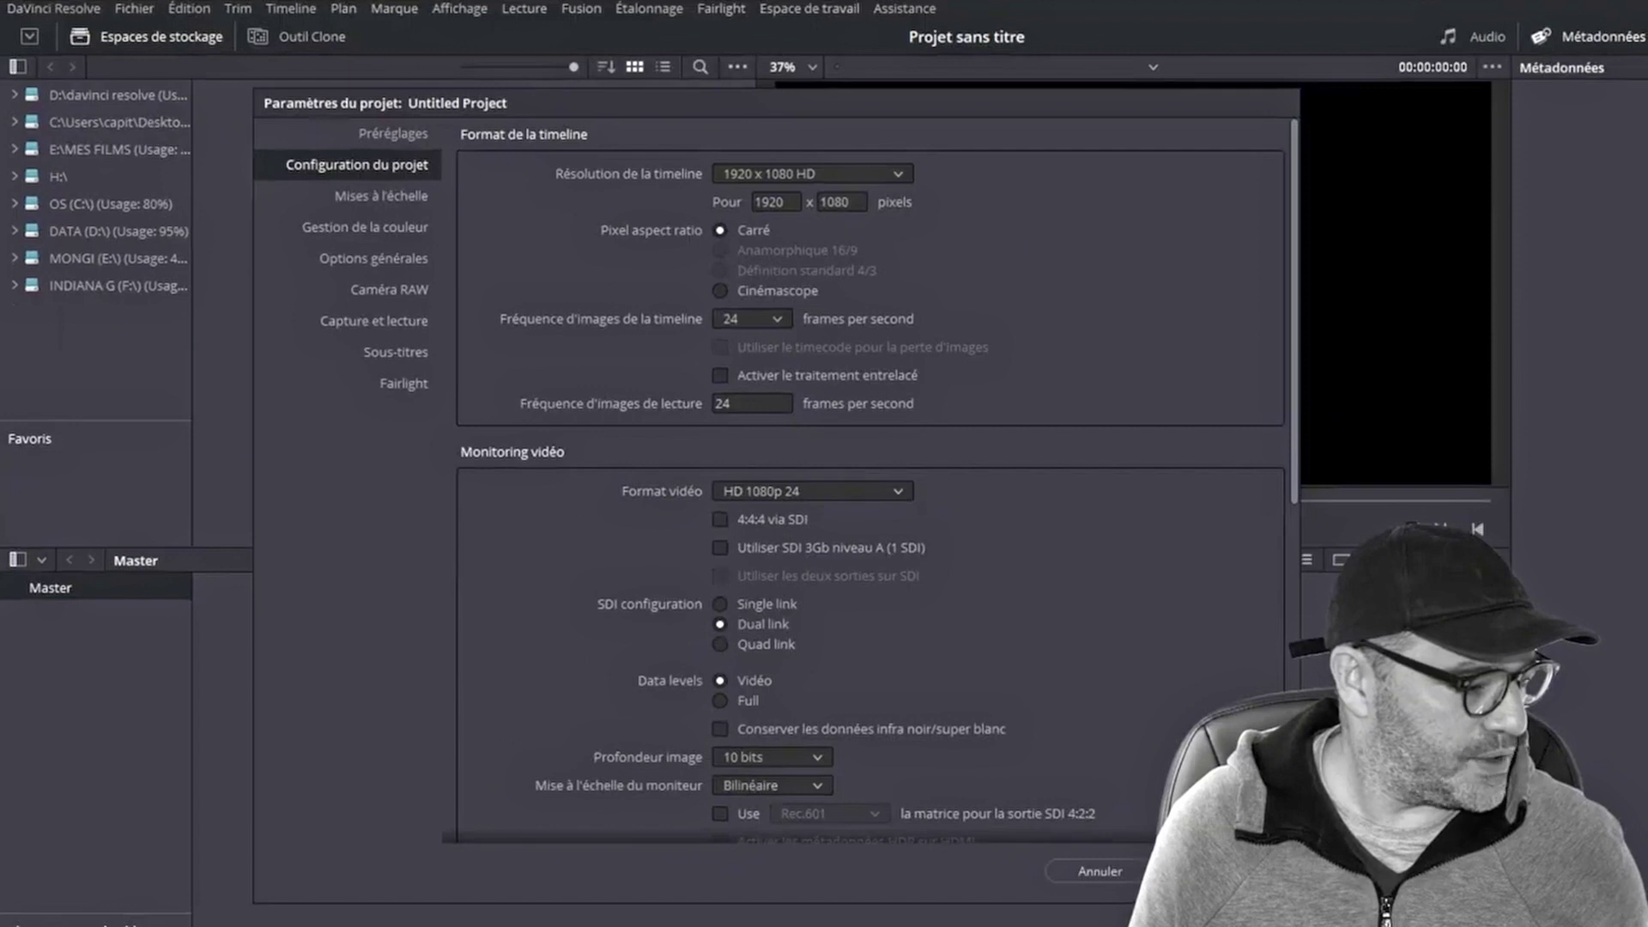
left_click_drag(868, 95, 669, 46)
left_click(202, 84)
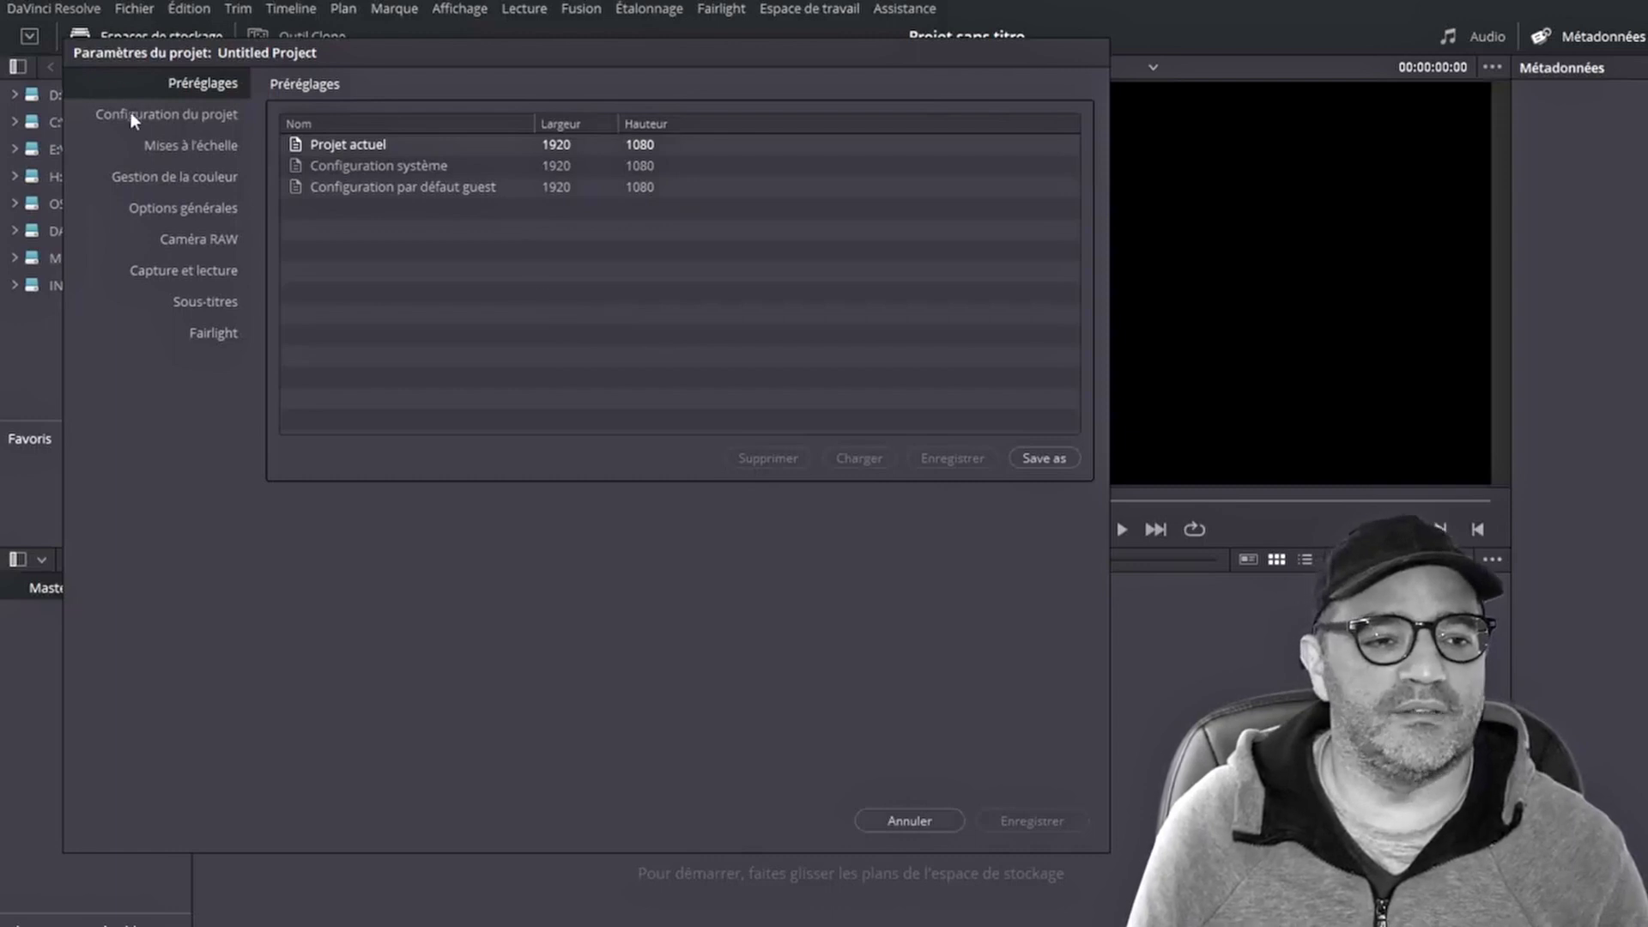
- Examine the timeline format options in the project configuration, including the available timeline resolutions
left_click(153, 113)
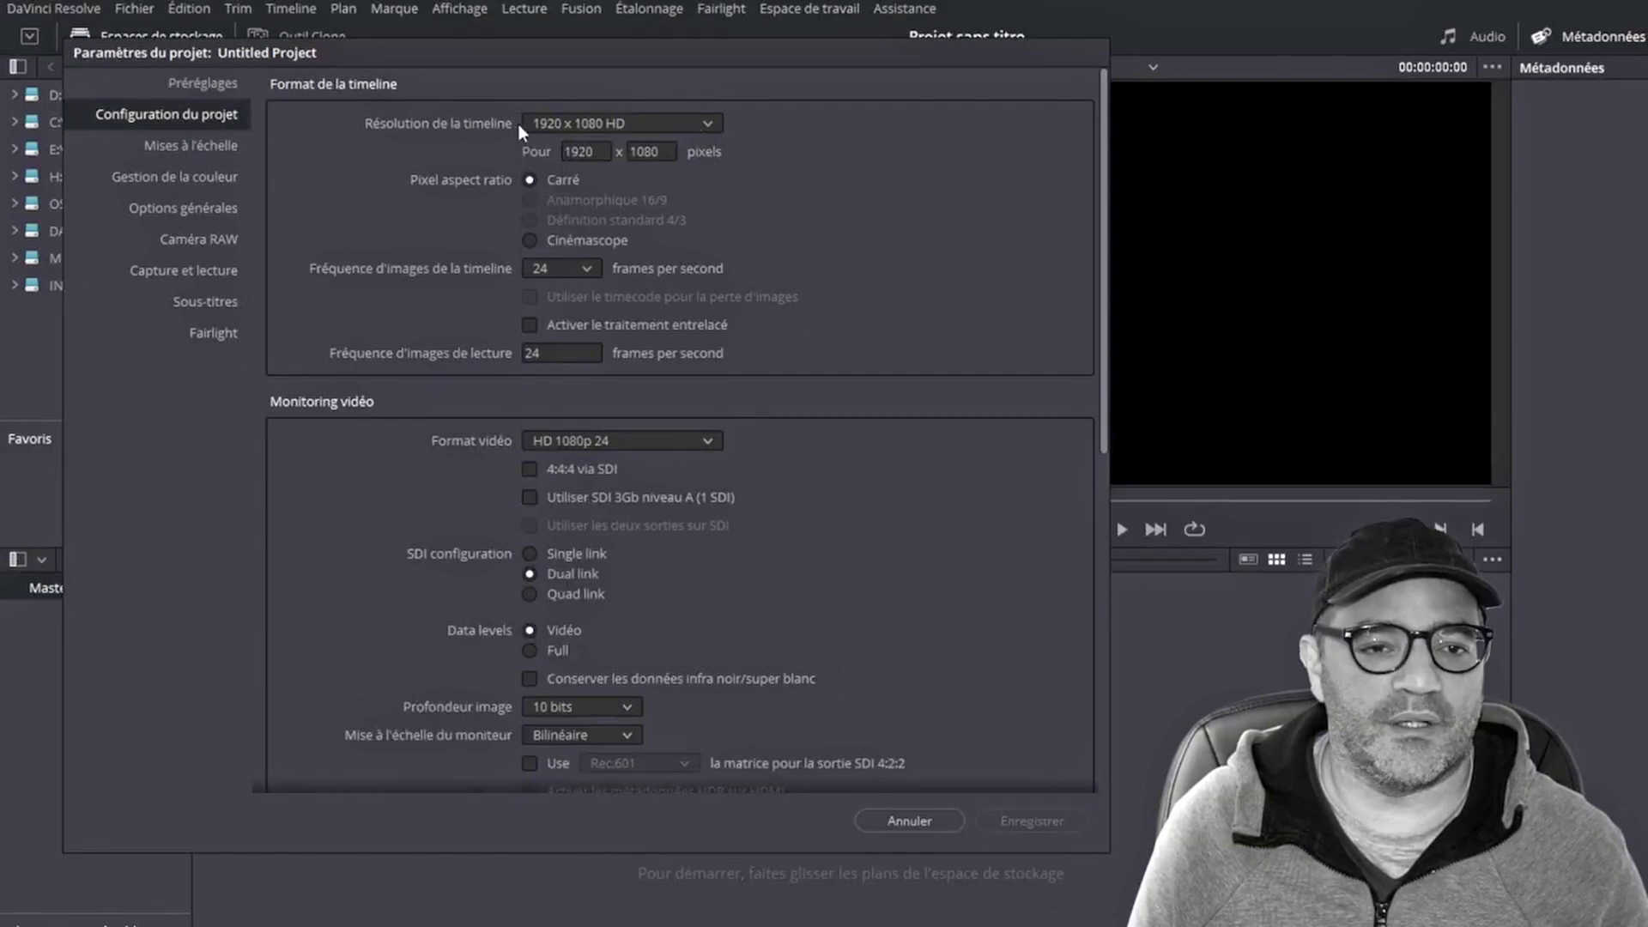
left_click(709, 123)
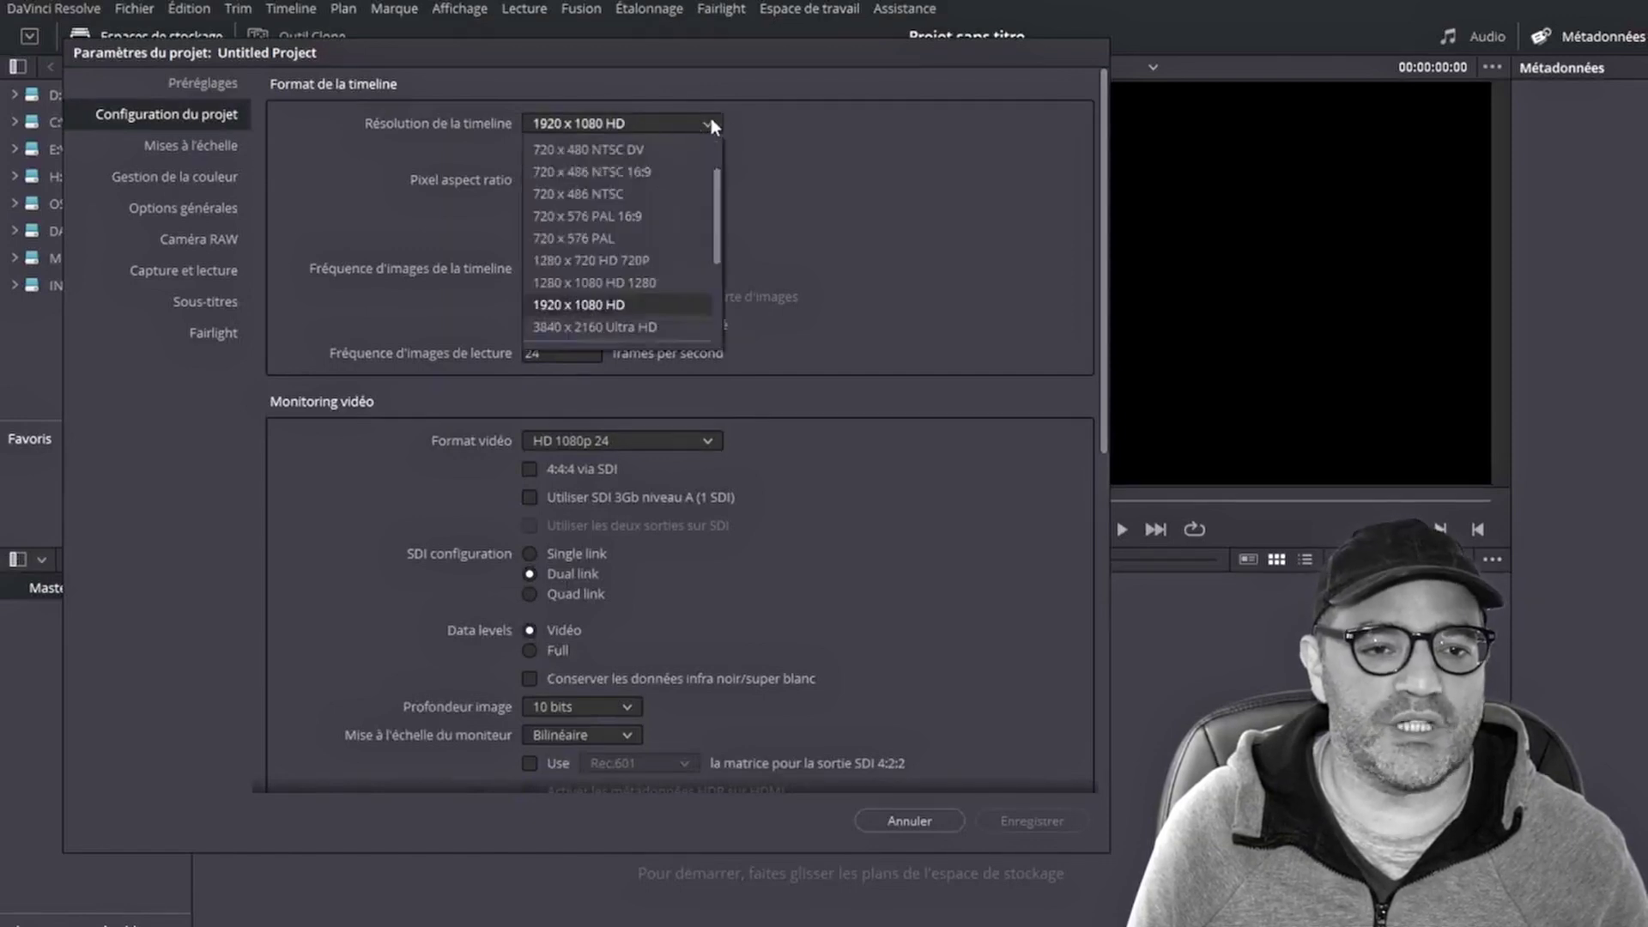
scroll(662, 286, "up", 1)
left_click(922, 239)
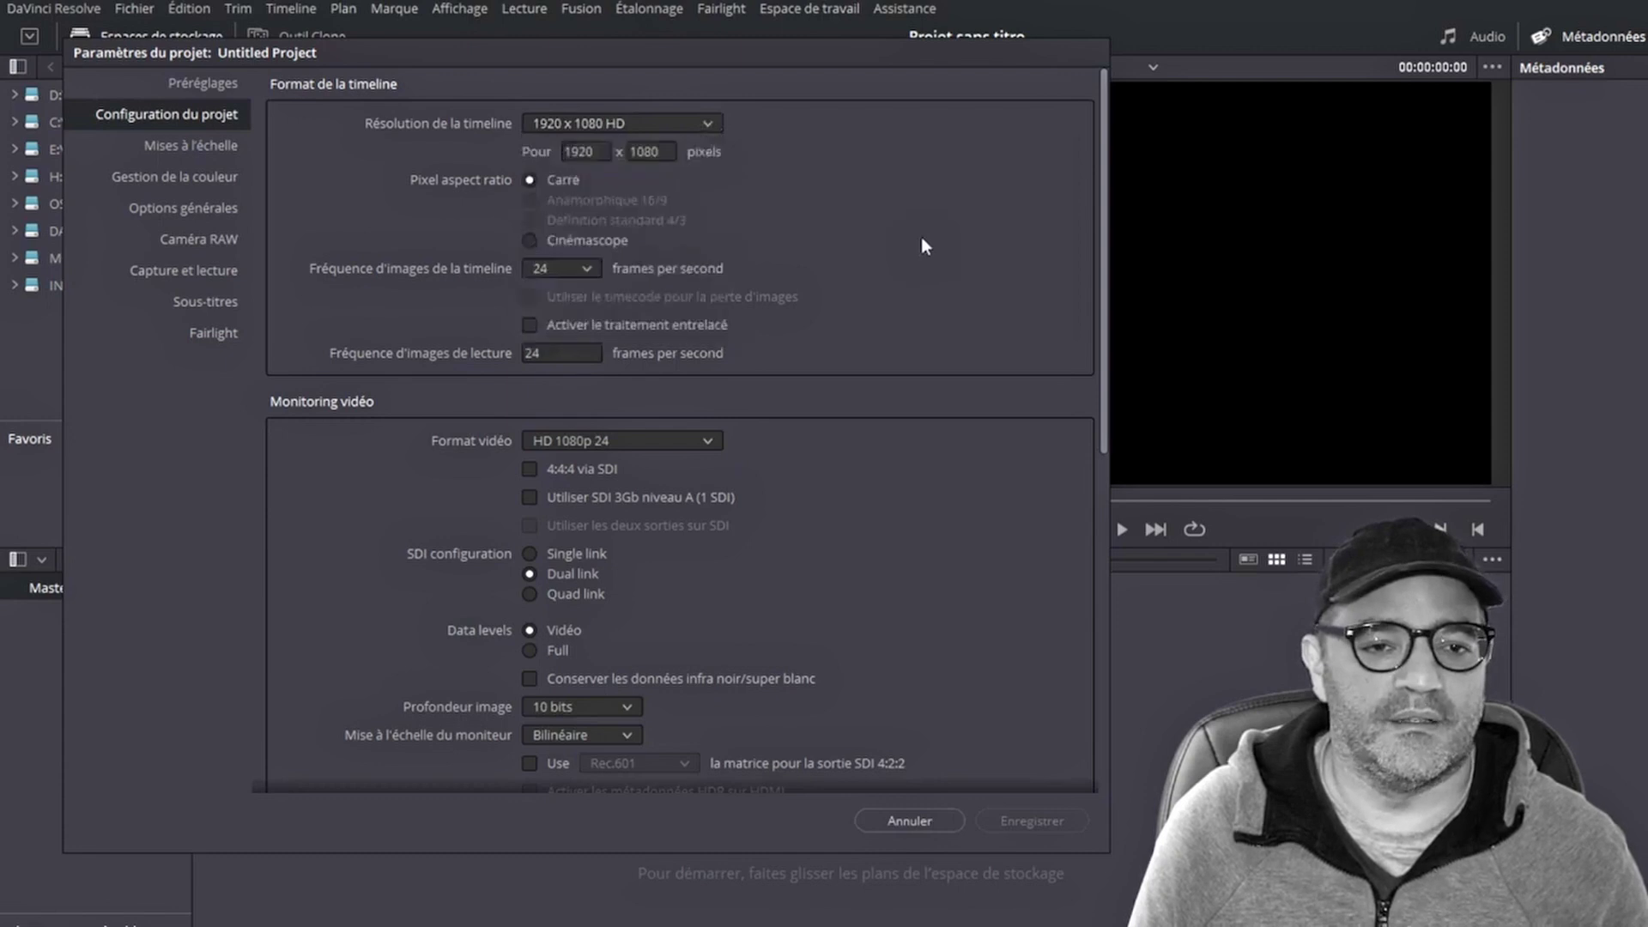
- Set the playback frame rate to 25 frames per second and the video monitoring format to HD 1080p 25
left_click(597, 355)
type("25")
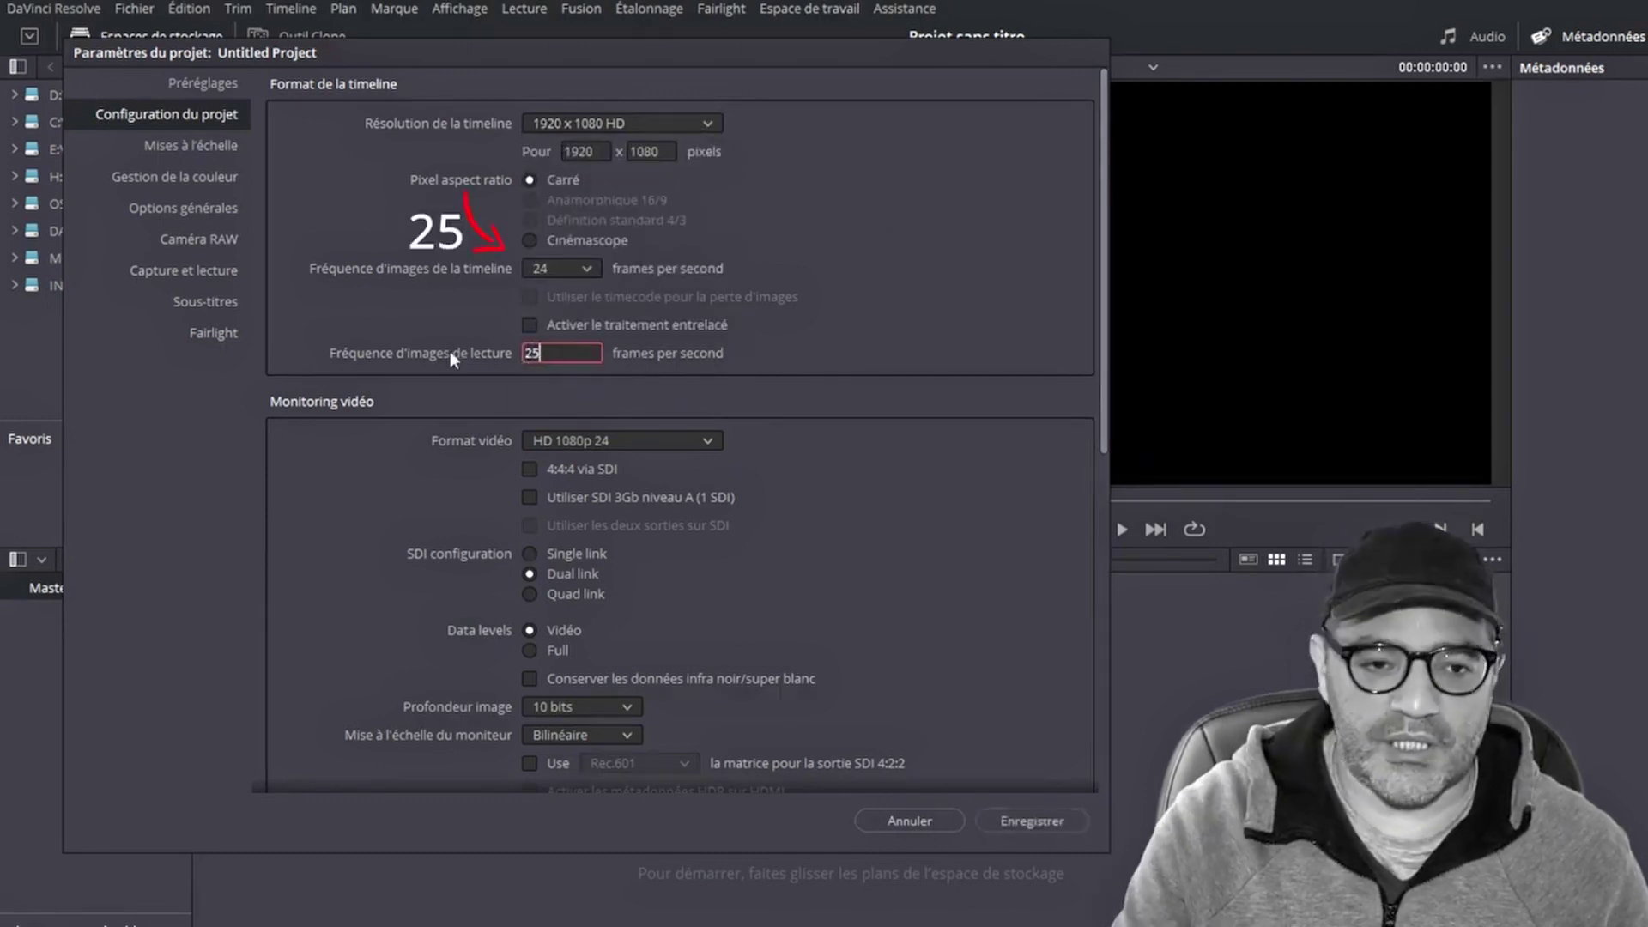
left_click(875, 369)
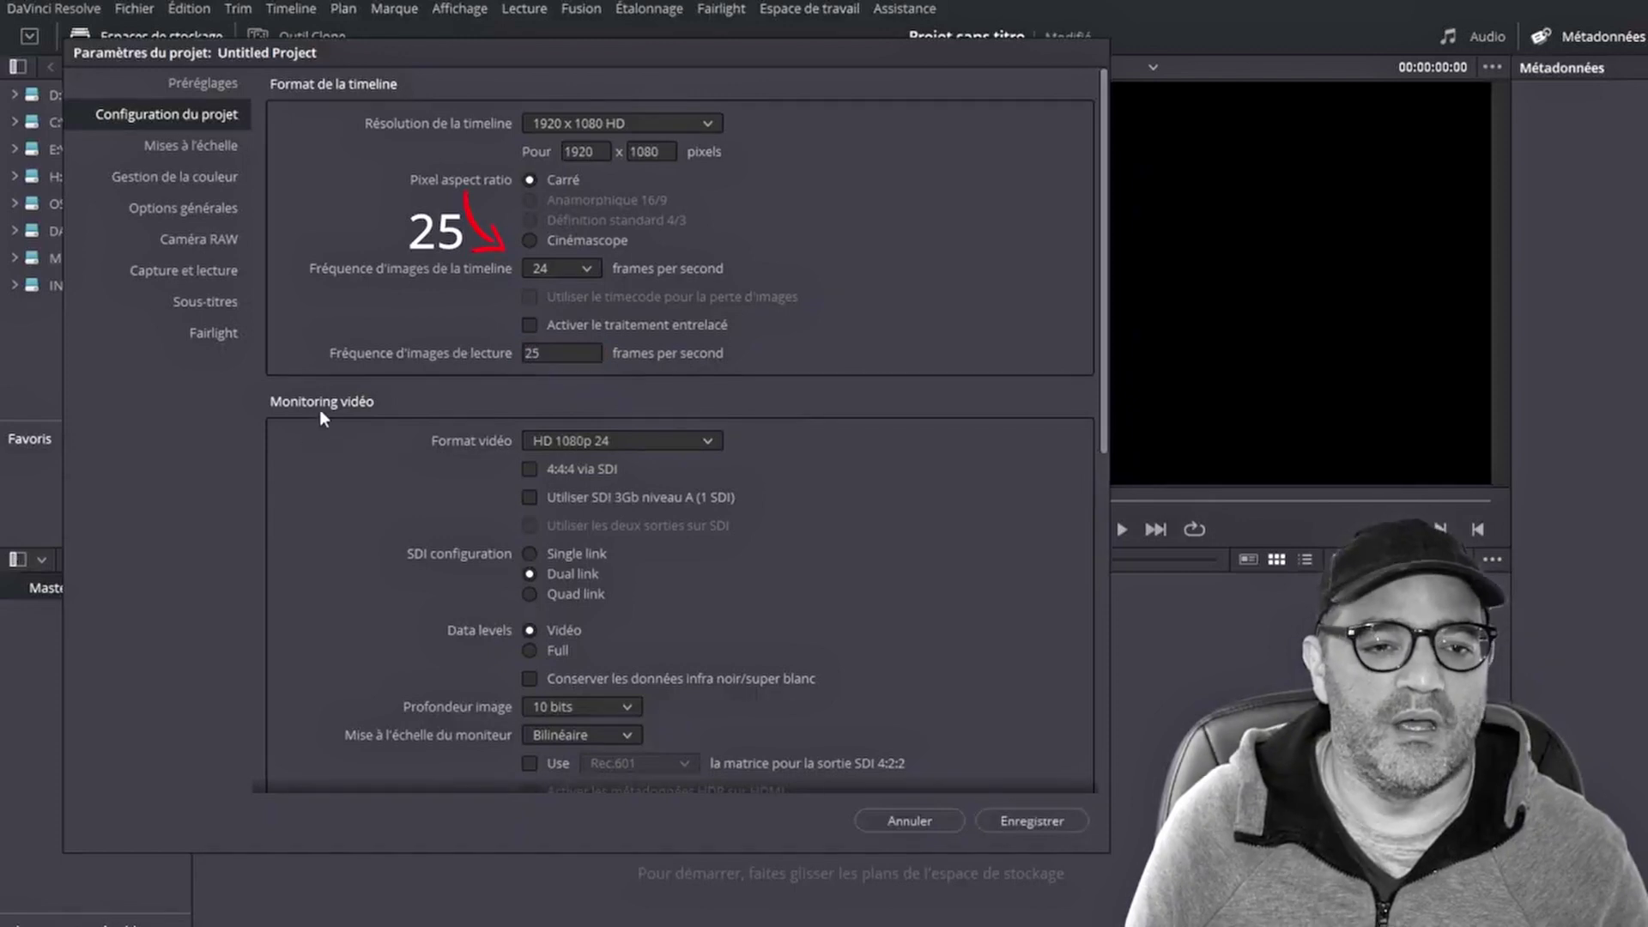
left_click(678, 440)
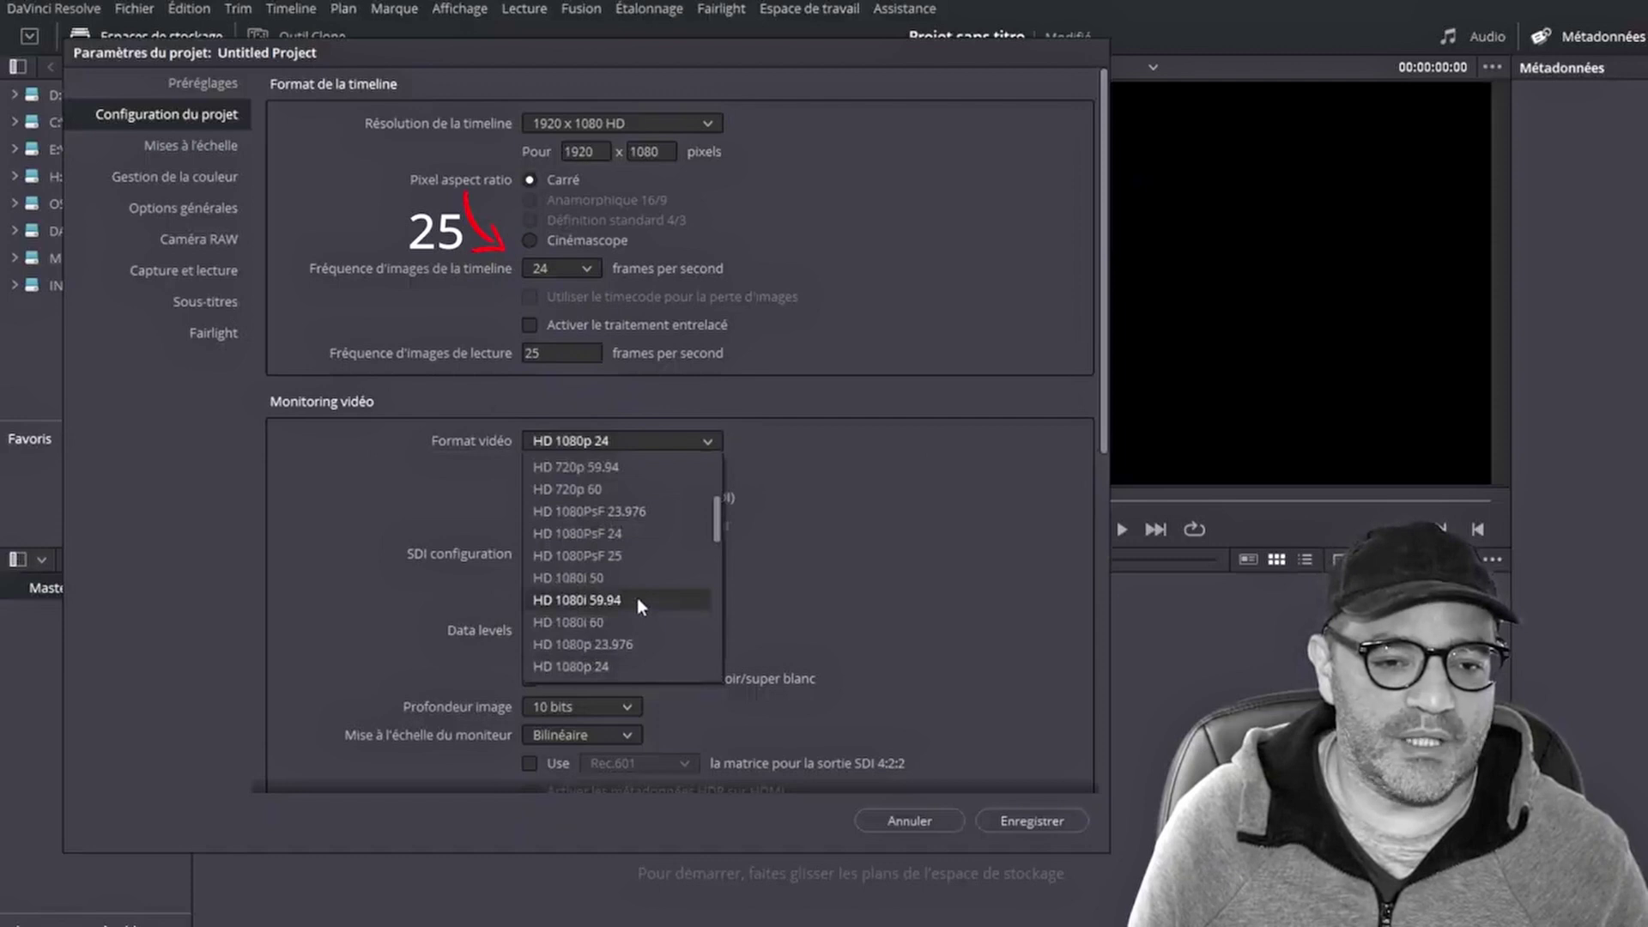
scroll(641, 589, "up", 3)
scroll(647, 533, "down", 2)
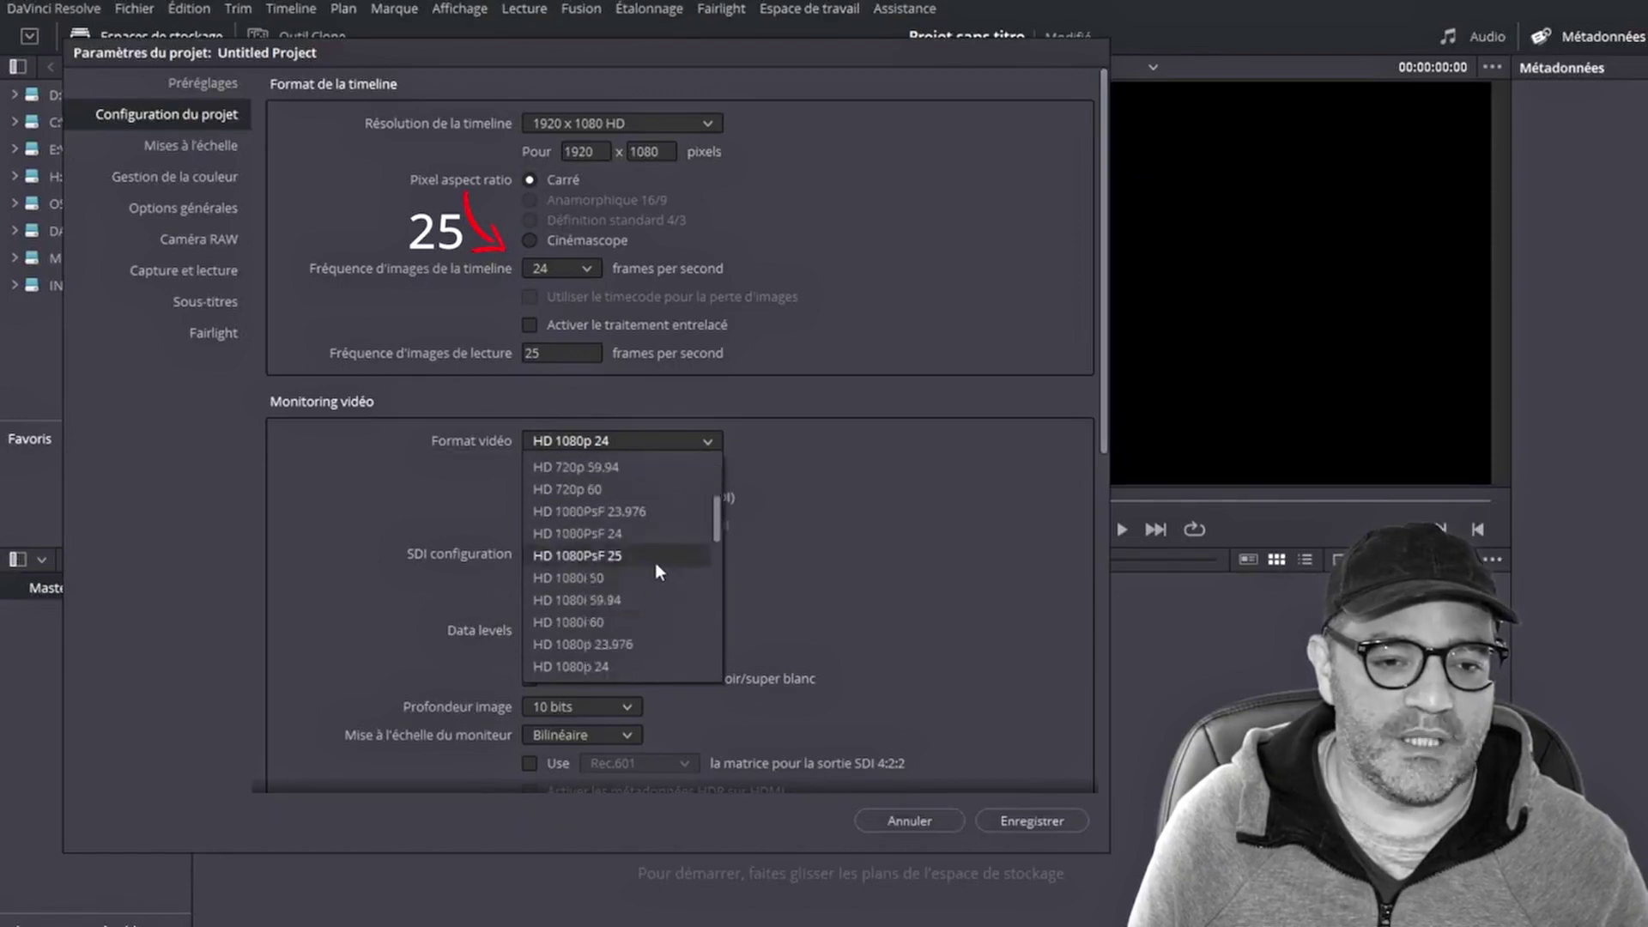
scroll(656, 555, "down", 2)
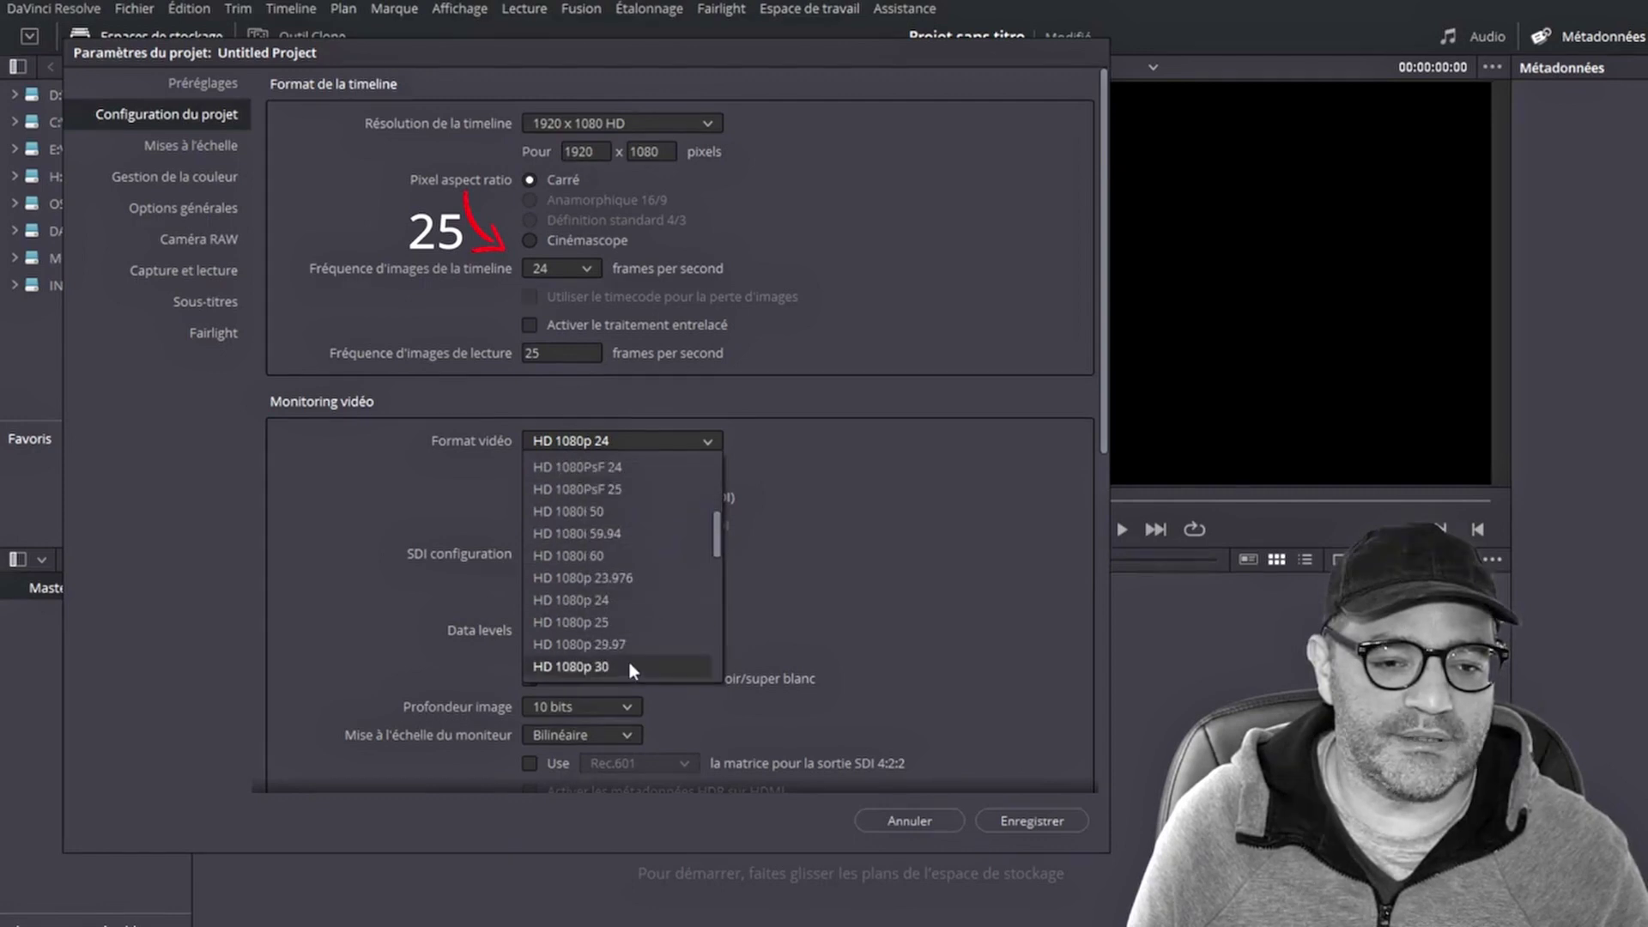
left_click(631, 620)
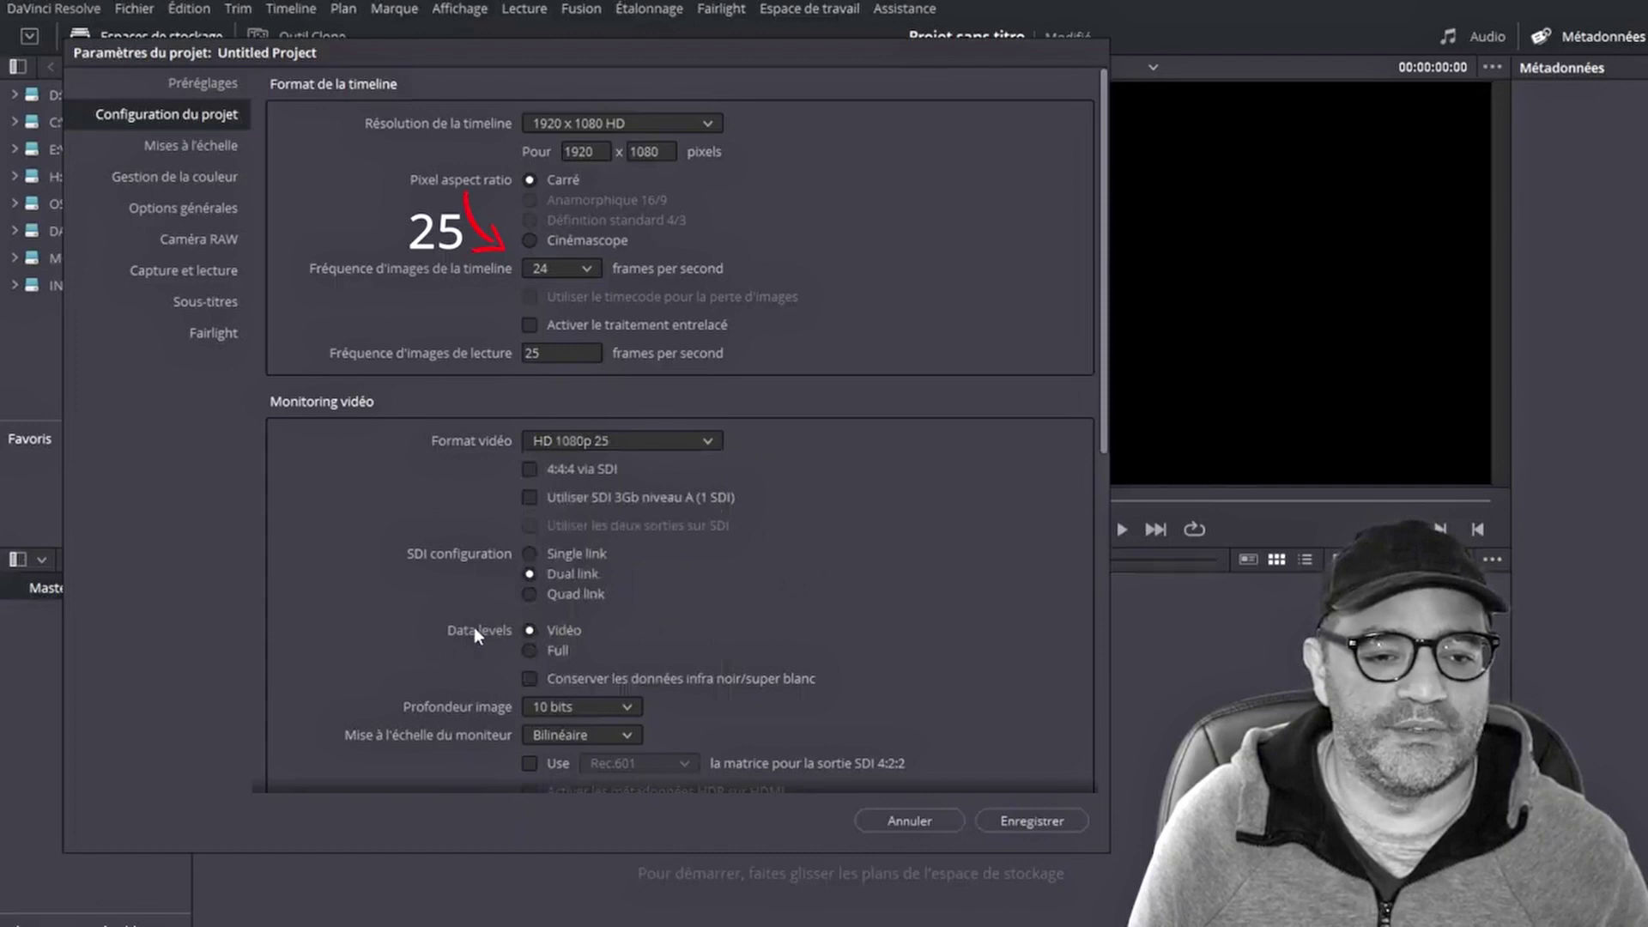
- Set the video monitoring data levels to Full and the image bit depth to 8 bits
left_click(531, 652)
scroll(721, 620, "down", 1)
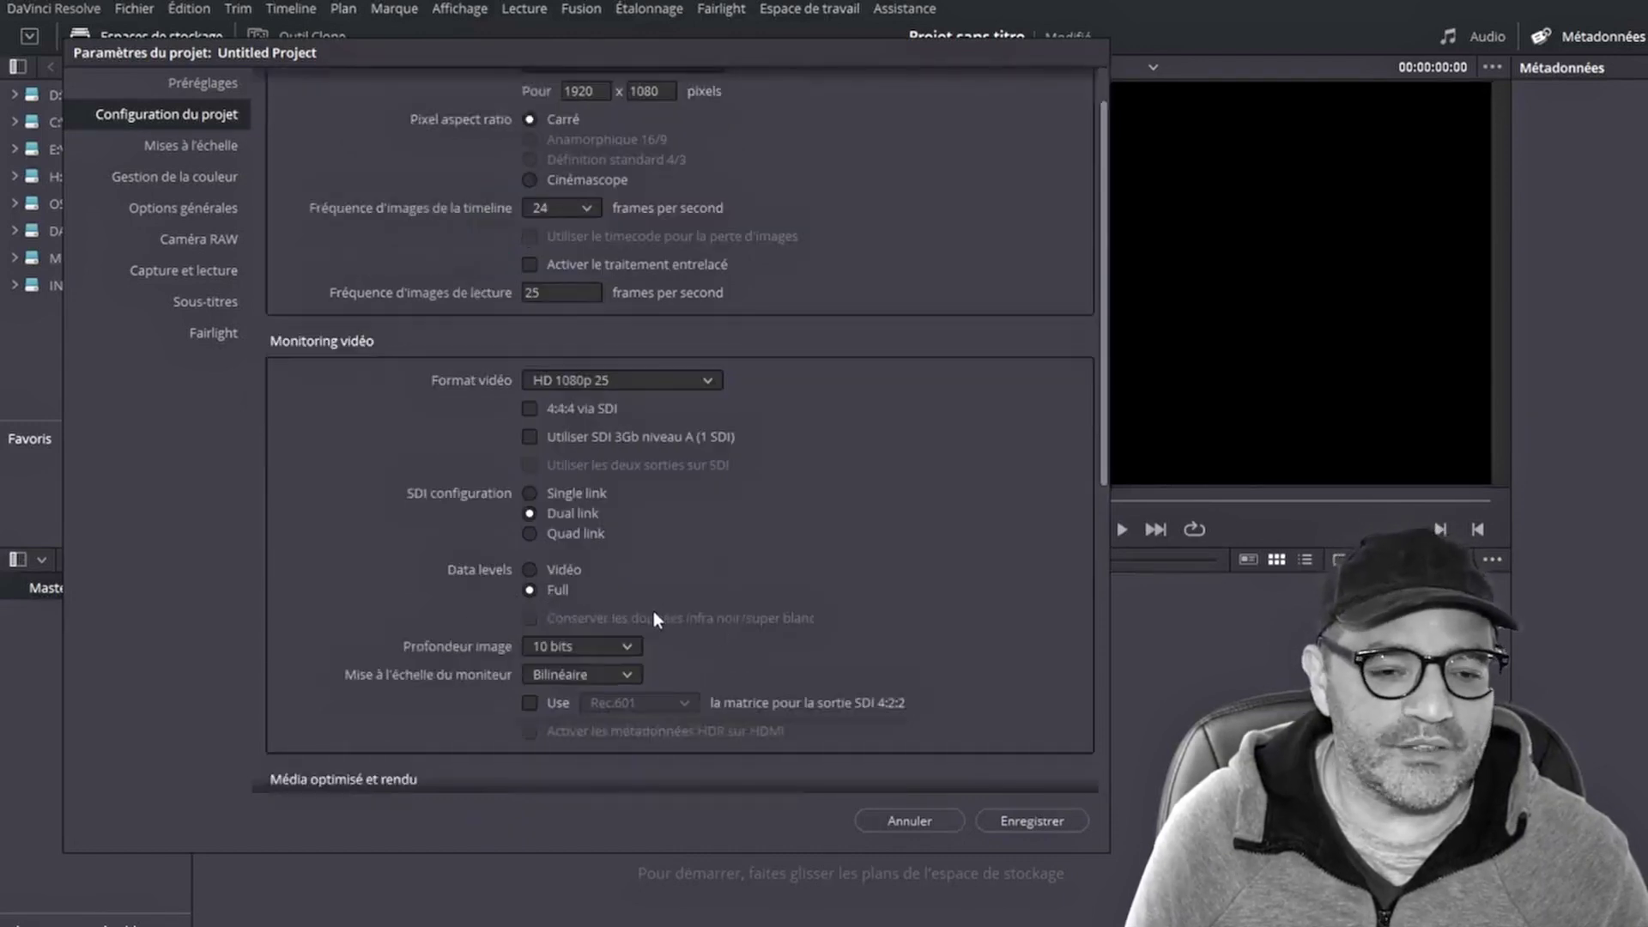
left_click(604, 647)
left_click(603, 650)
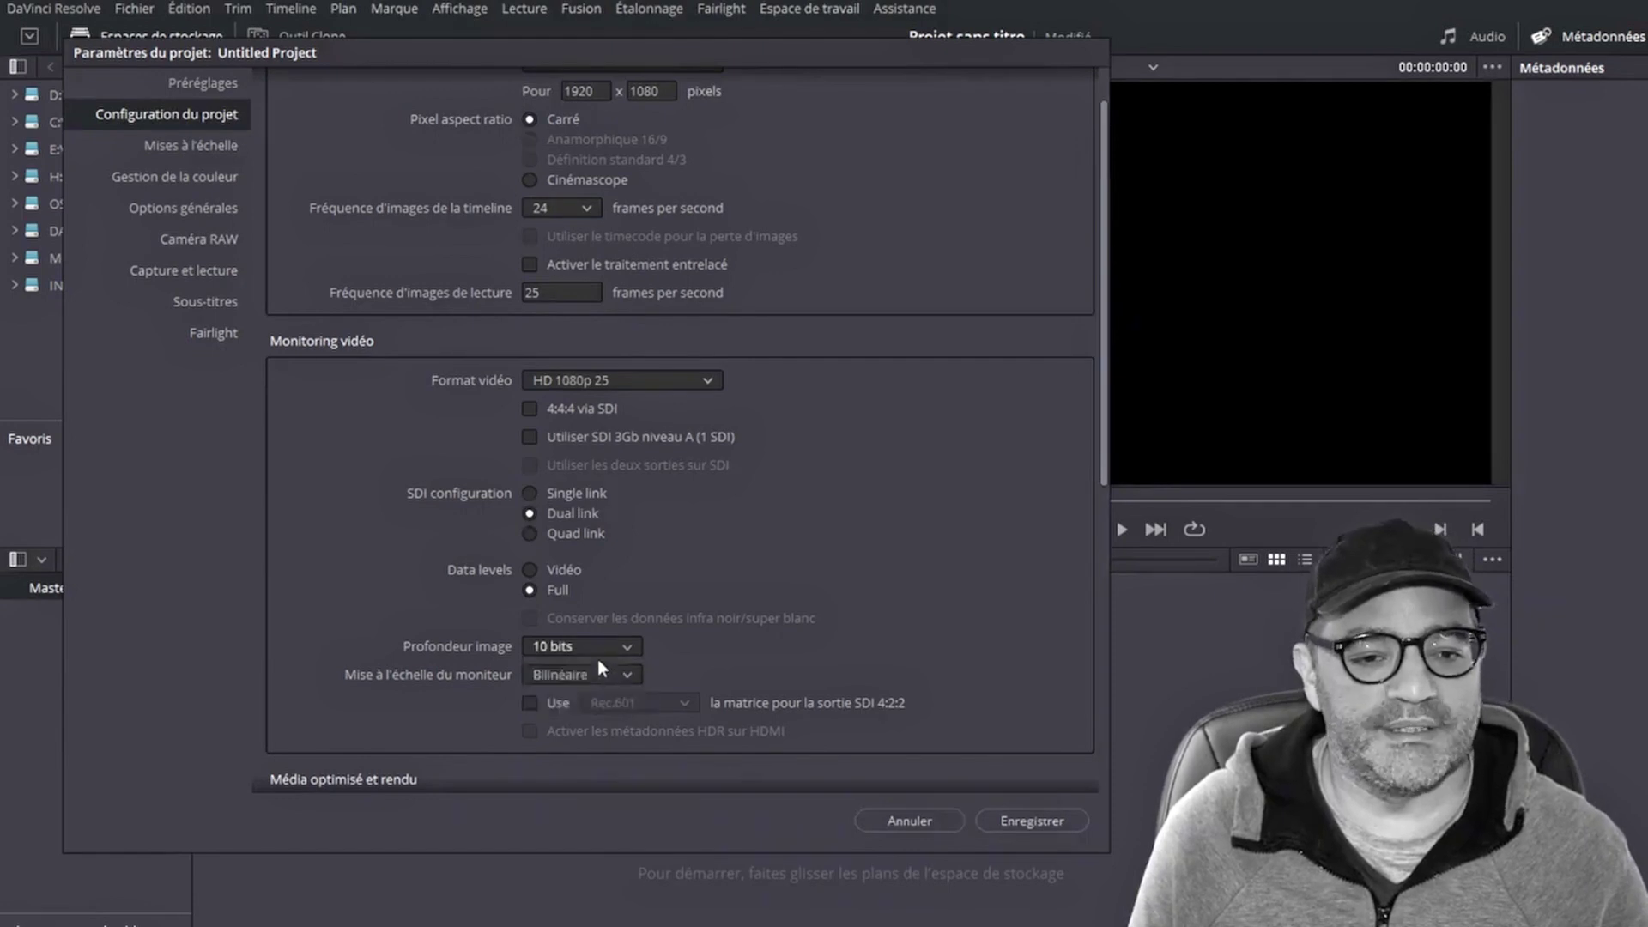
left_click(625, 648)
left_click(584, 673)
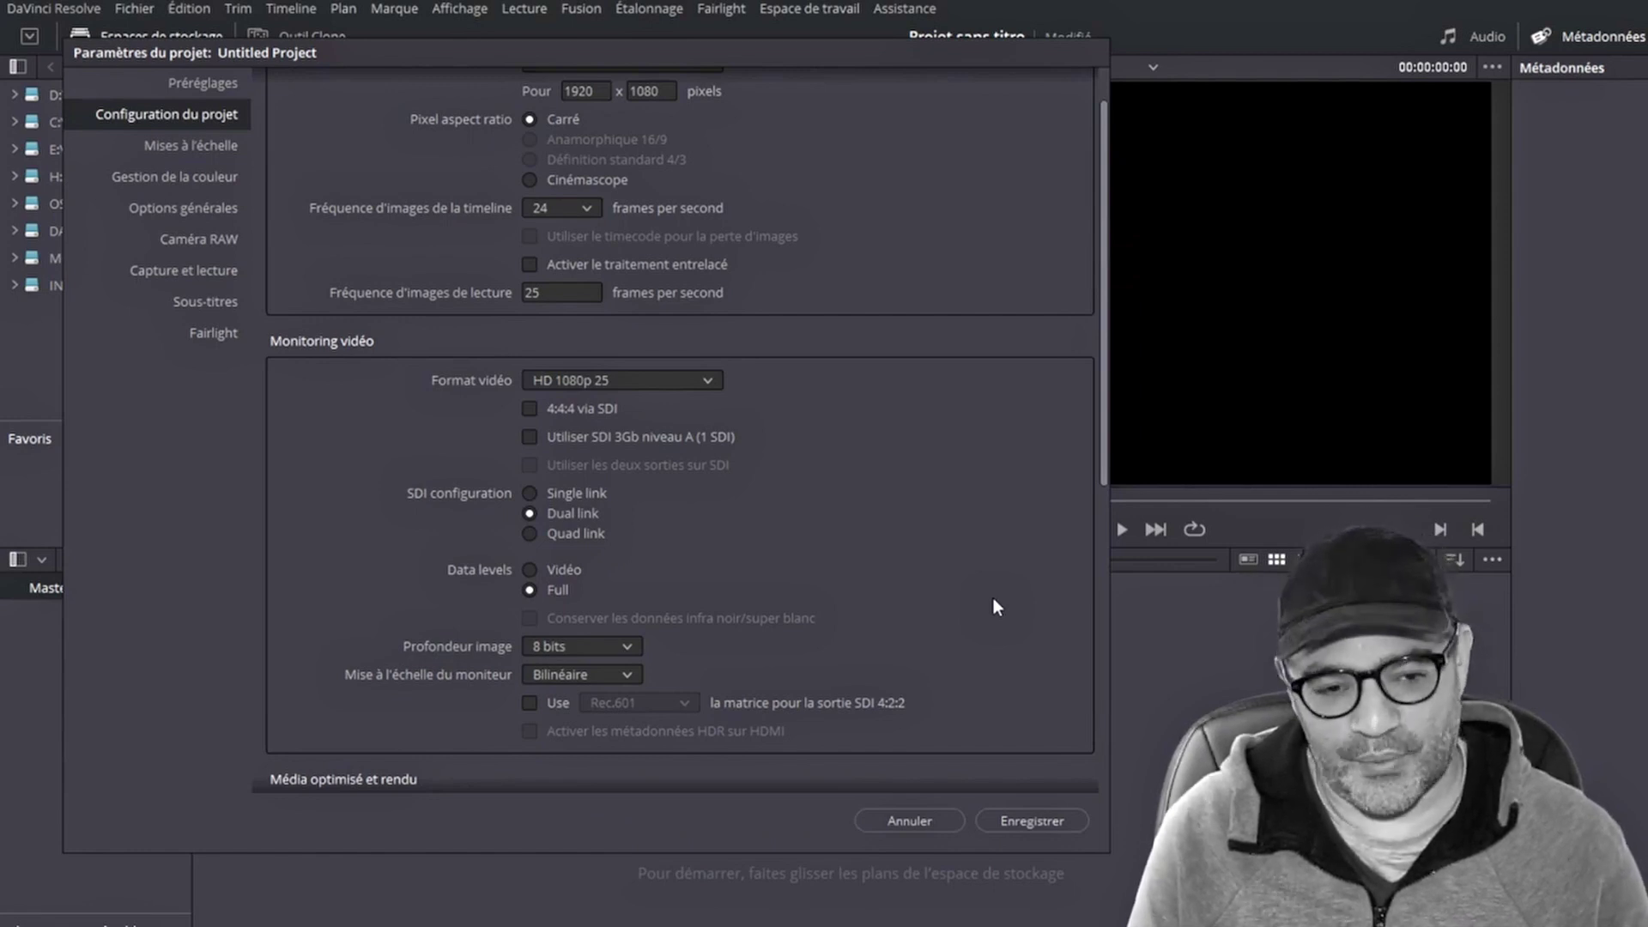
- Set the optimized media format to DNxHR SQ and the optimized media resolution to Demi (half)
scroll(816, 505, "down", 3)
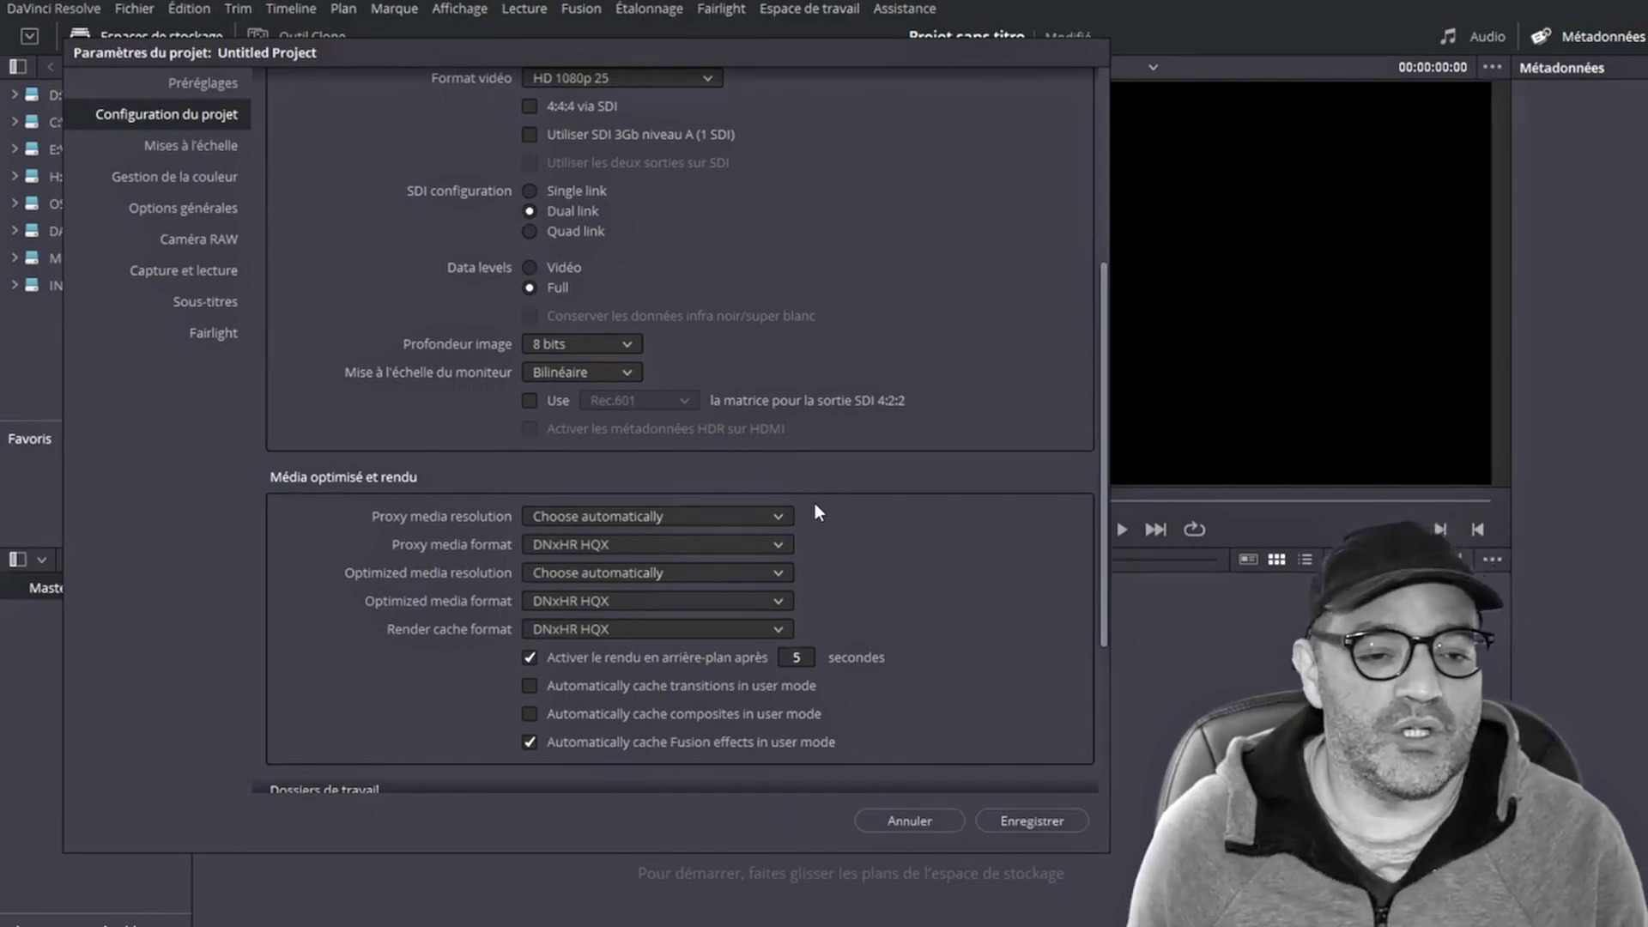
left_click(718, 596)
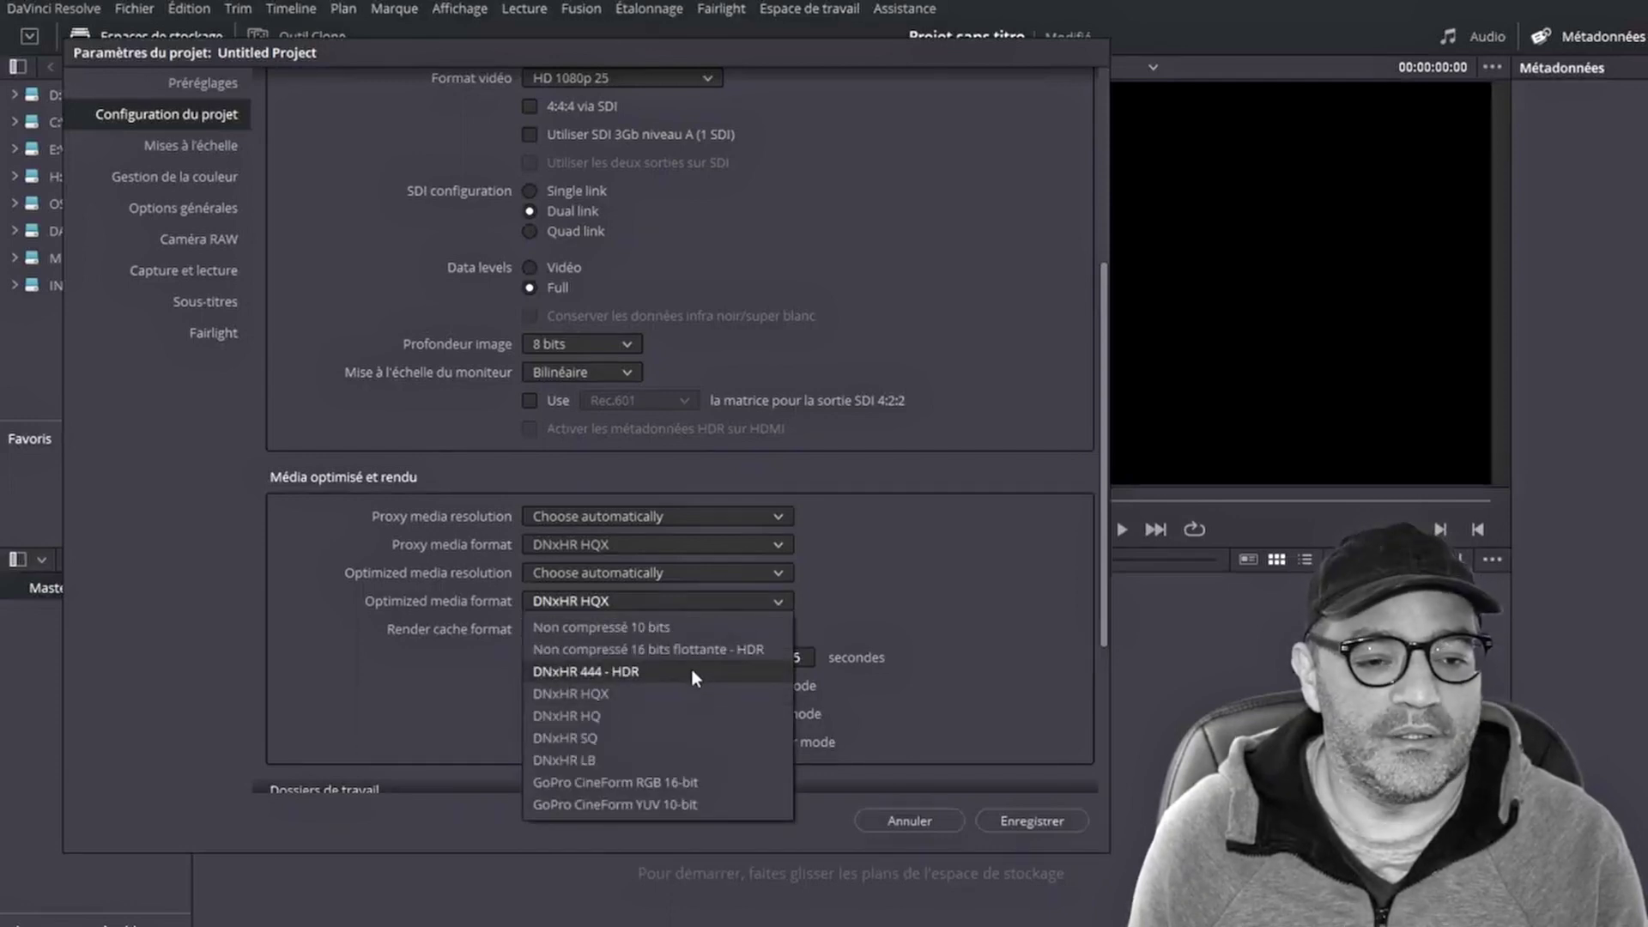
left_click(642, 738)
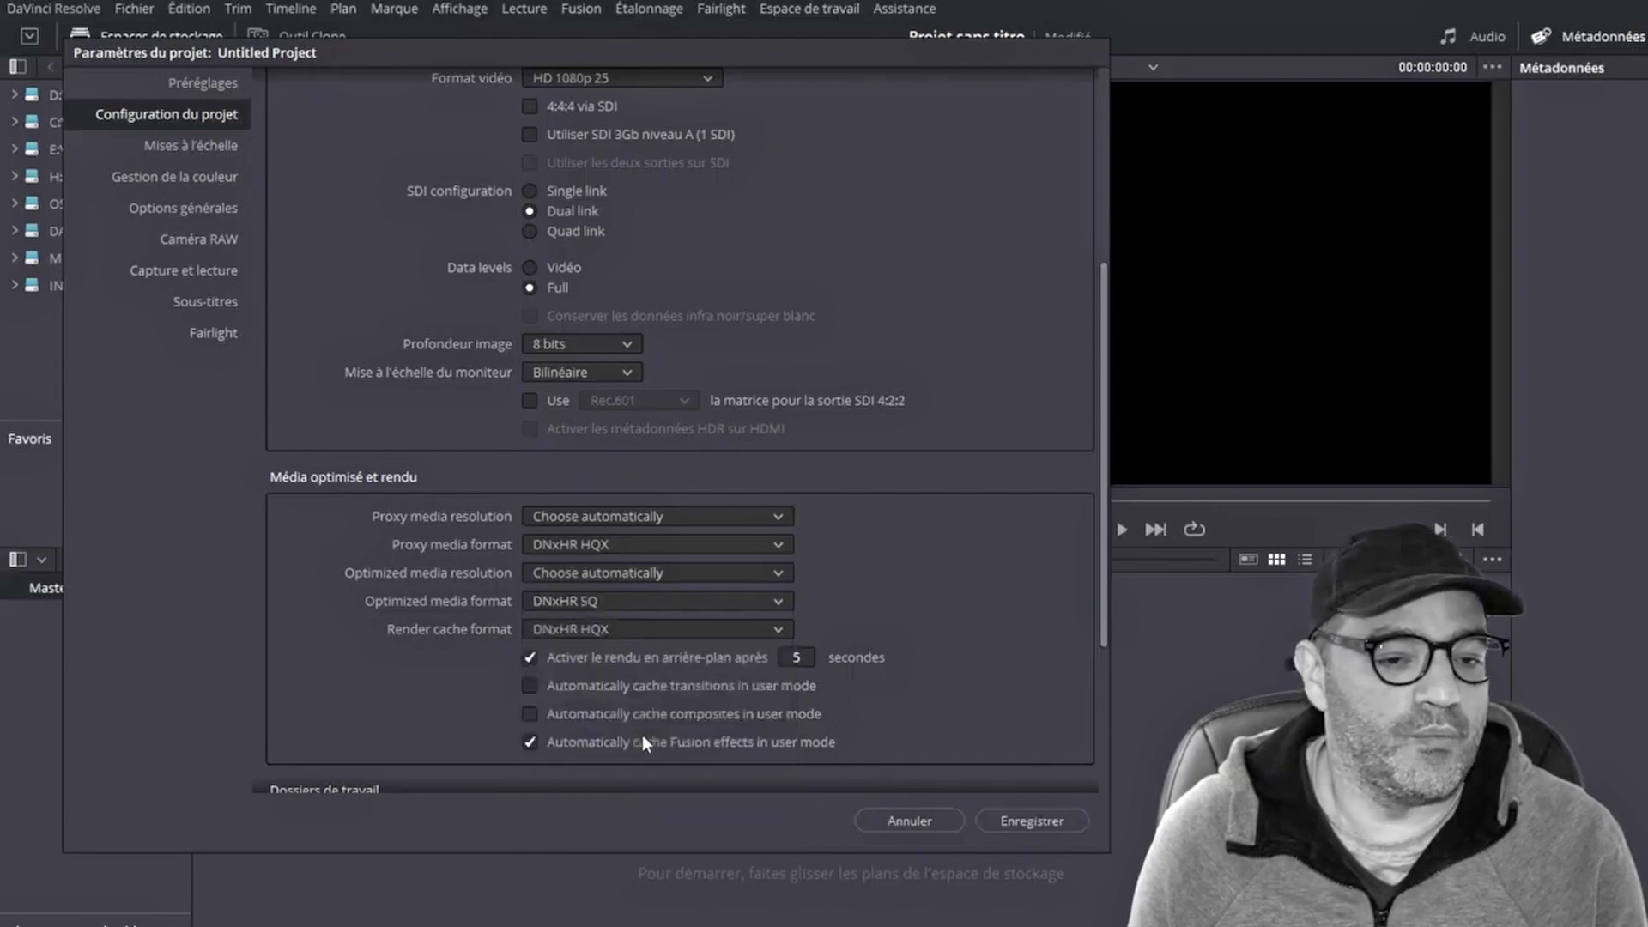
left_click(691, 570)
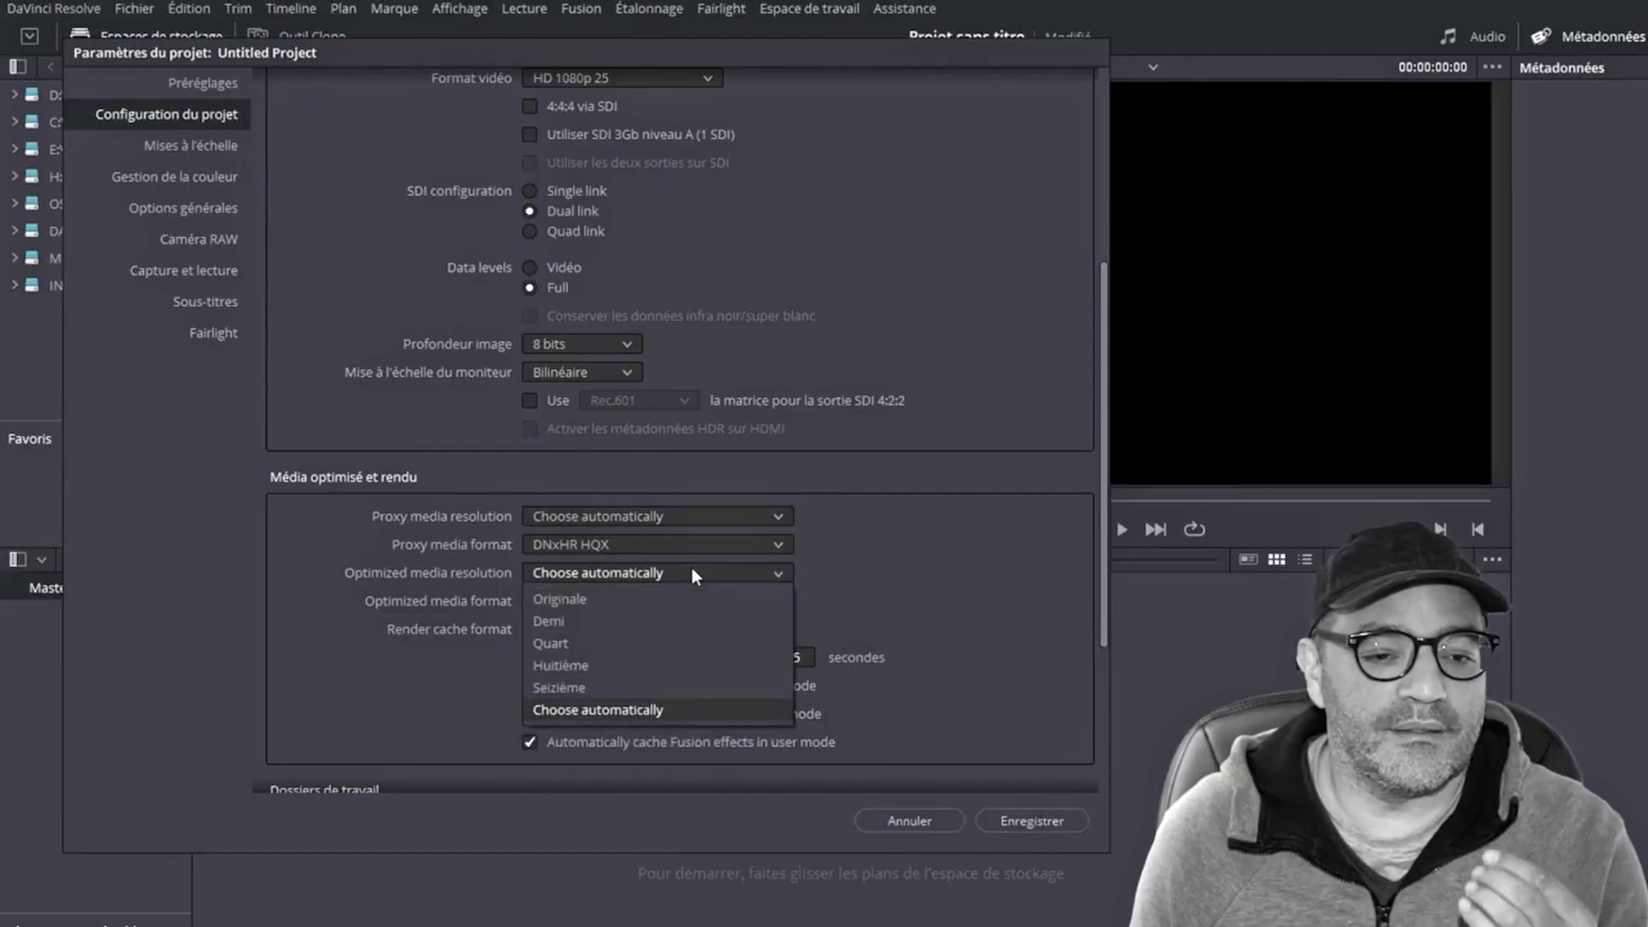
left_click(656, 620)
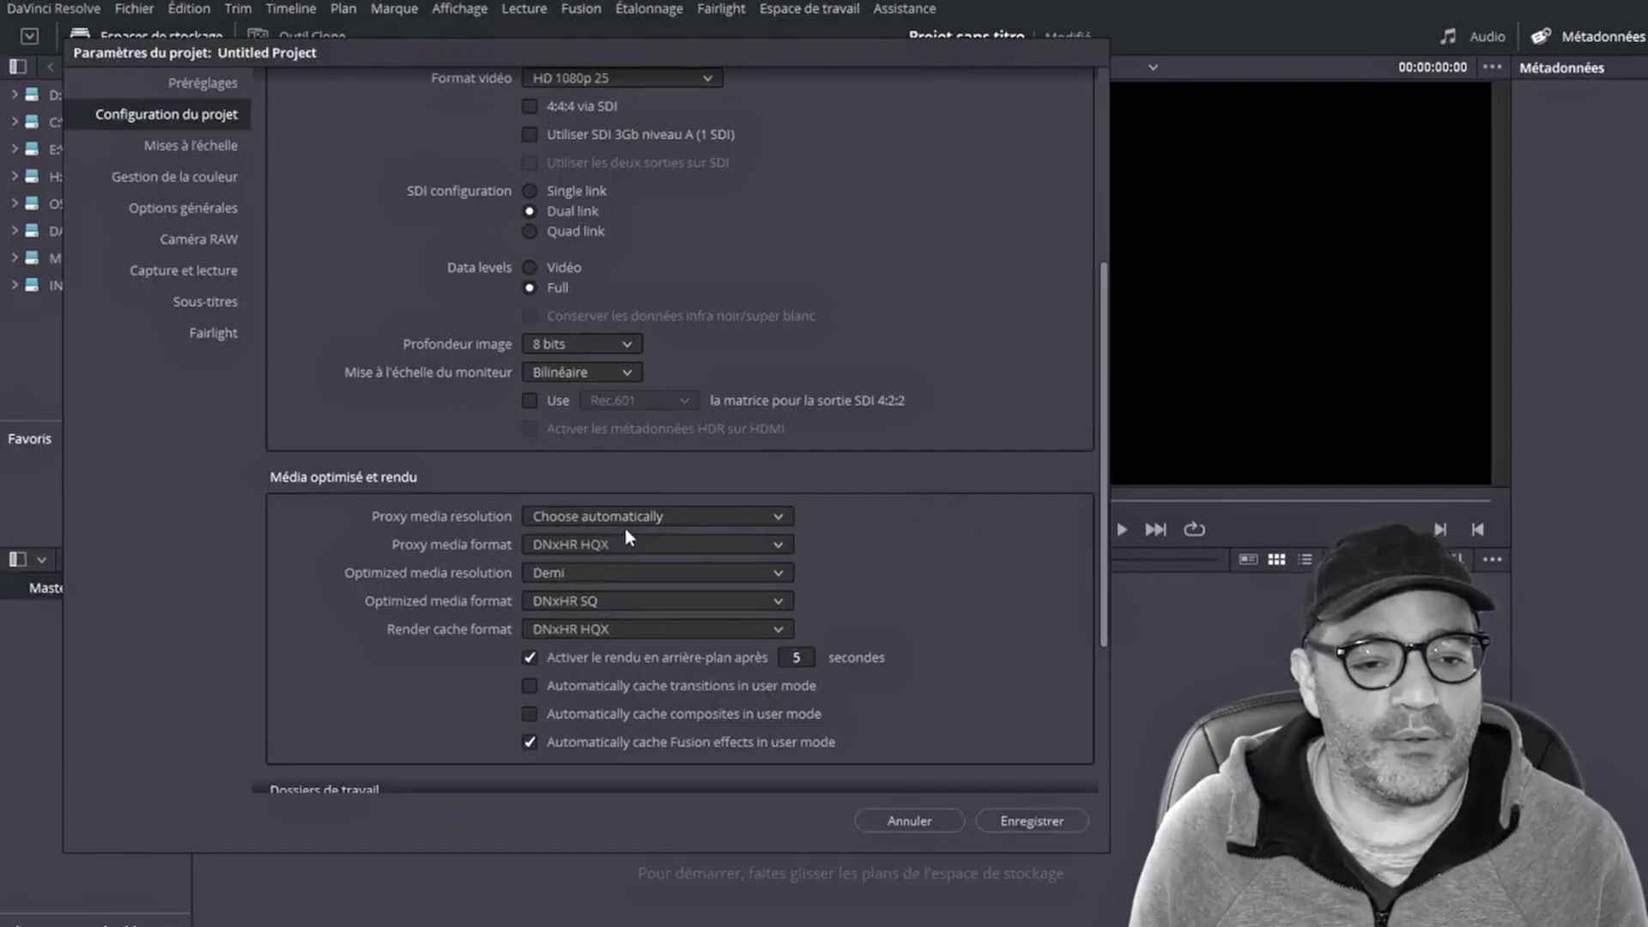
- Set the proxy media resolution to Demi (half) and the proxy media format to DNxHR HQ
left_click(666, 513)
left_click(650, 555)
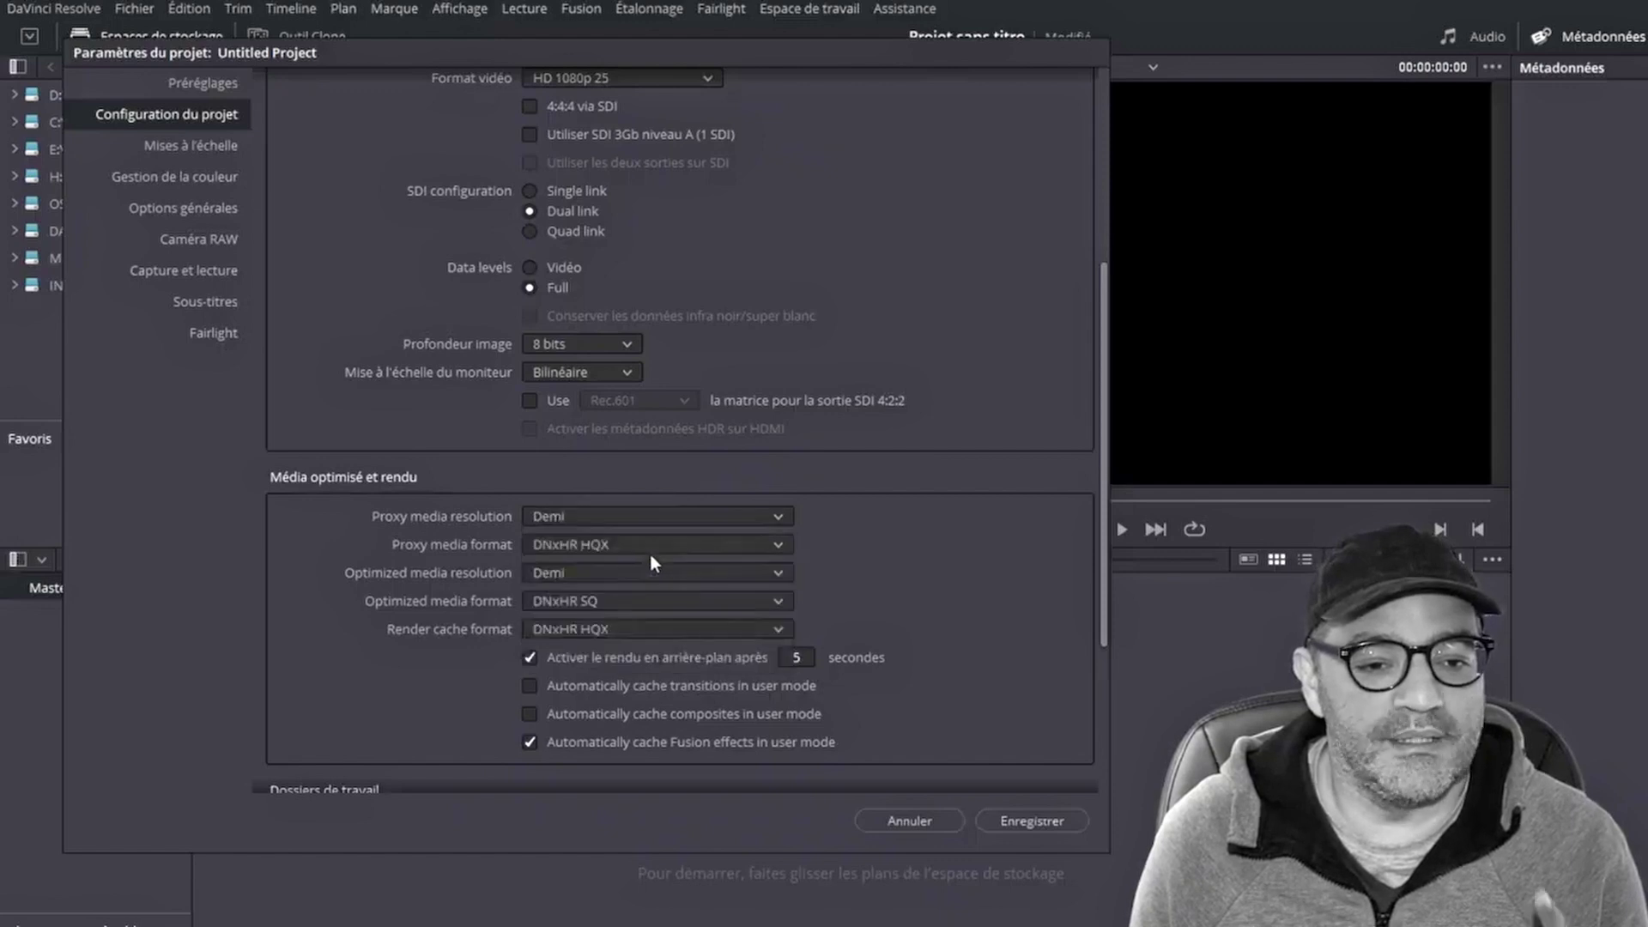
left_click(672, 549)
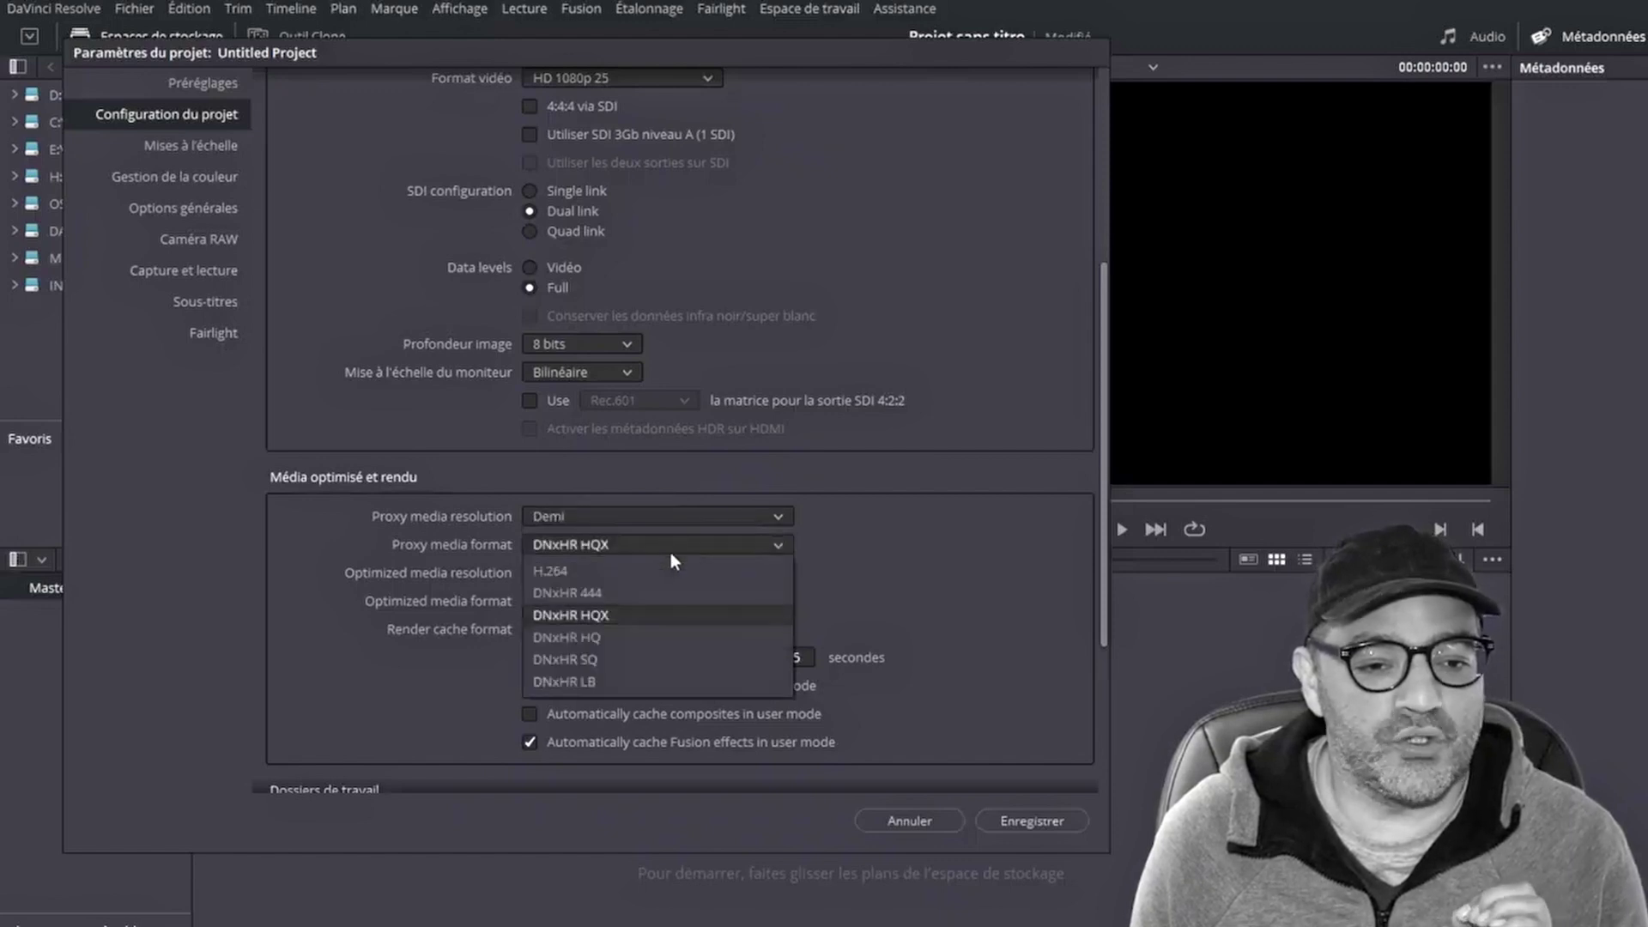
left_click(664, 637)
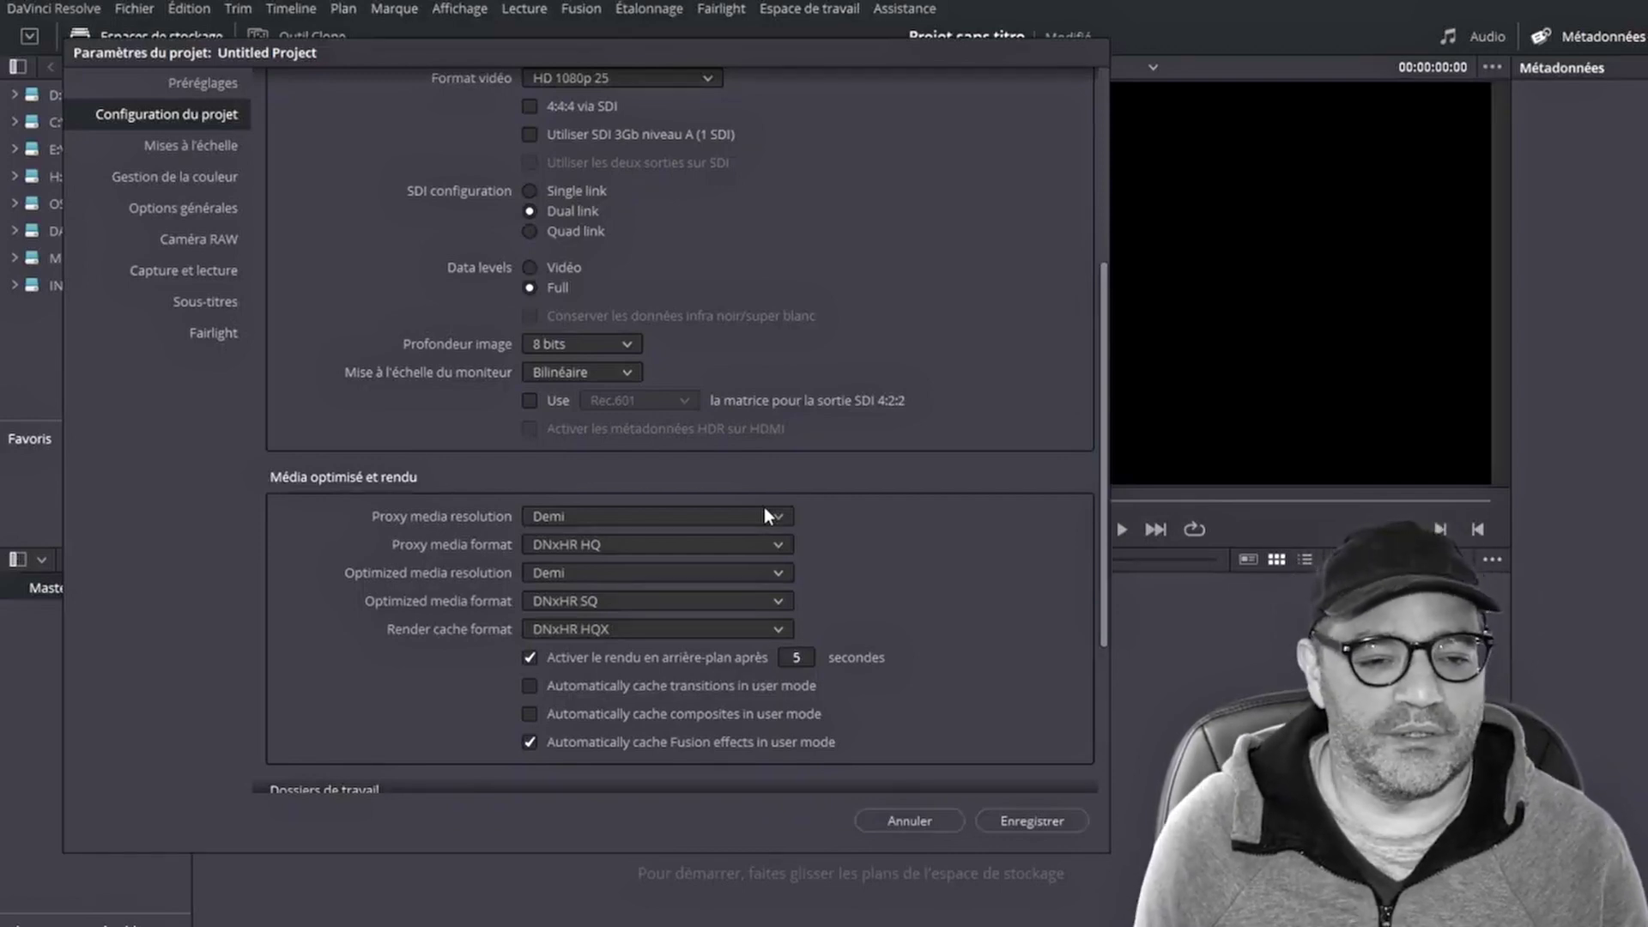
- Examine the working folder locations and browse the proxy generation folder without choosing another one
scroll(767, 515, "down", 3)
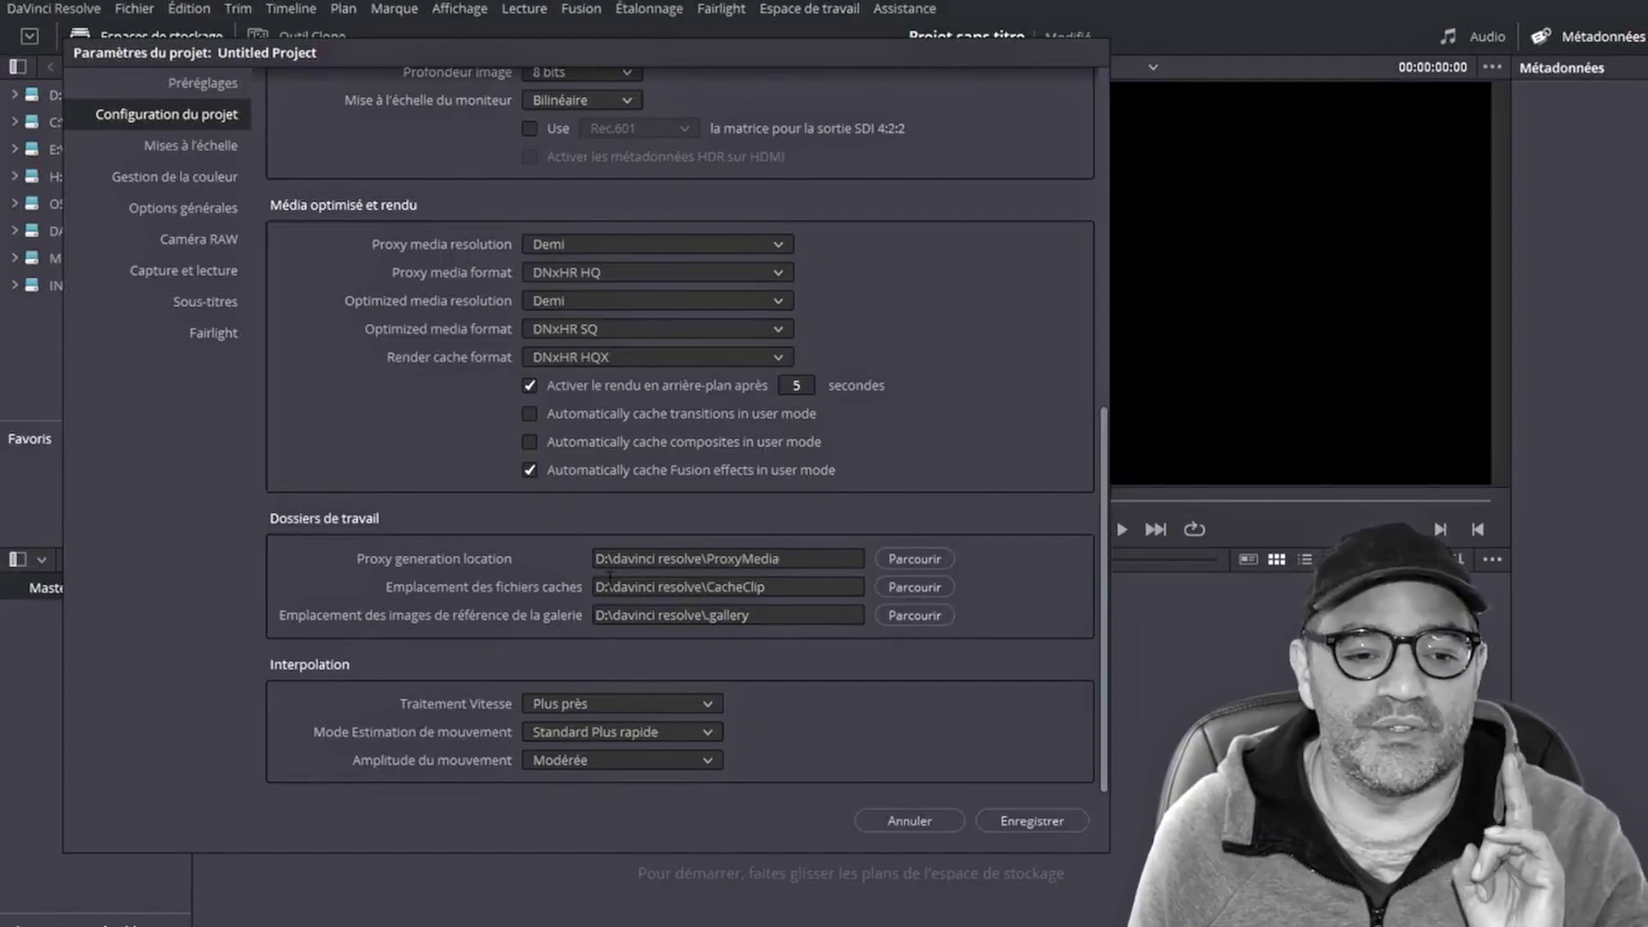
left_click(917, 559)
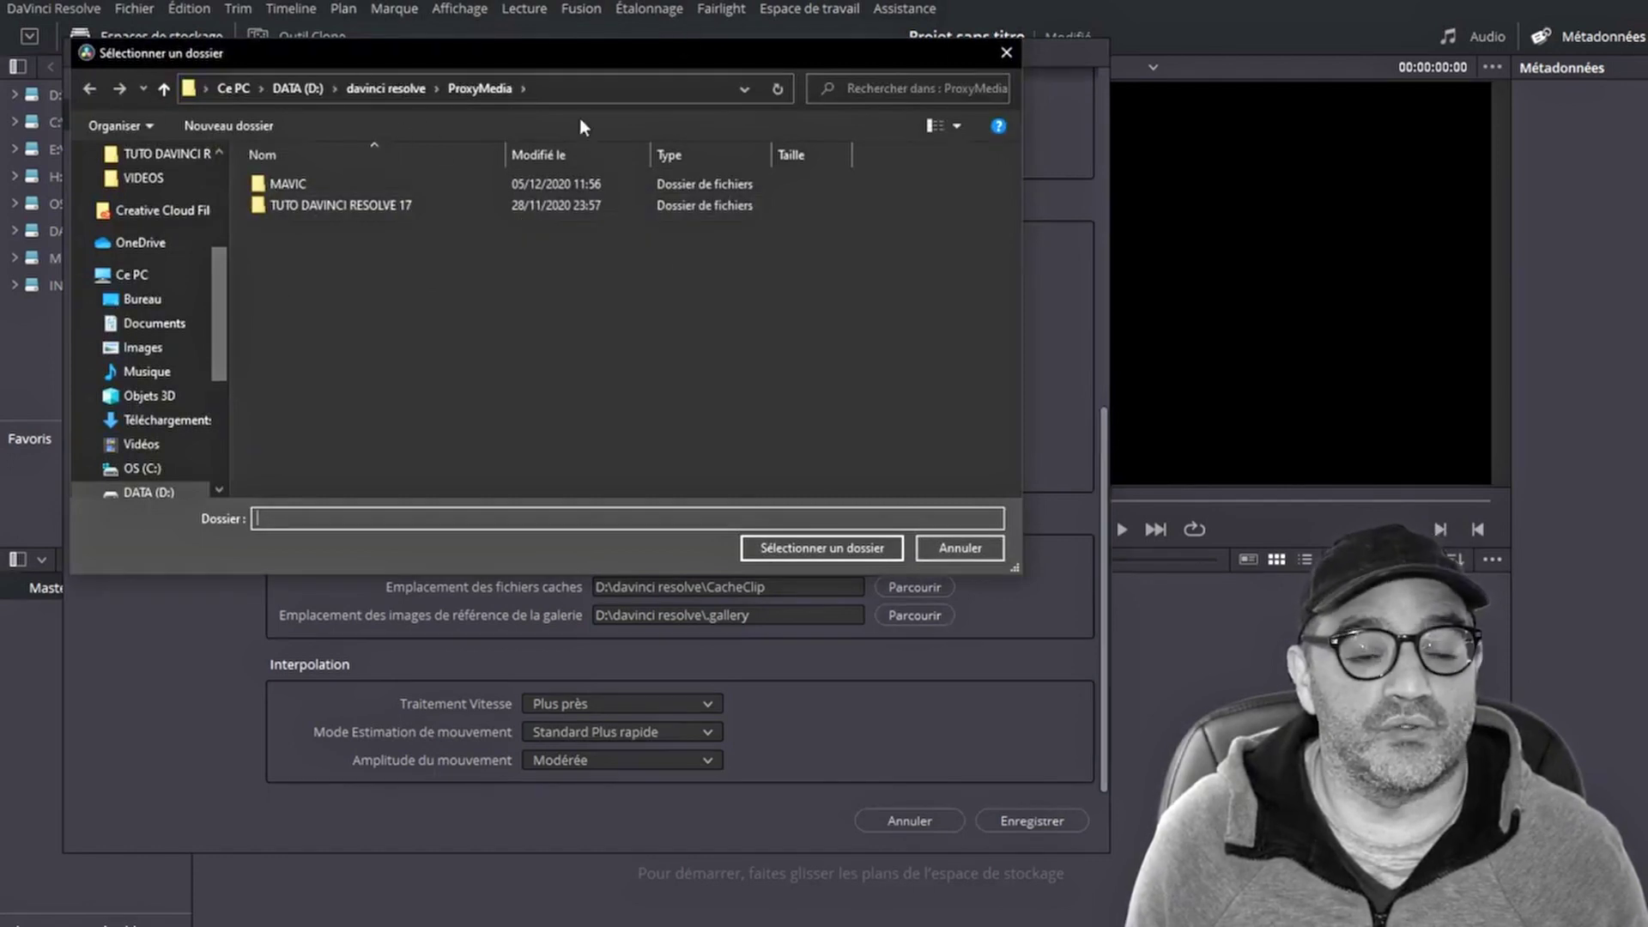
left_click(968, 550)
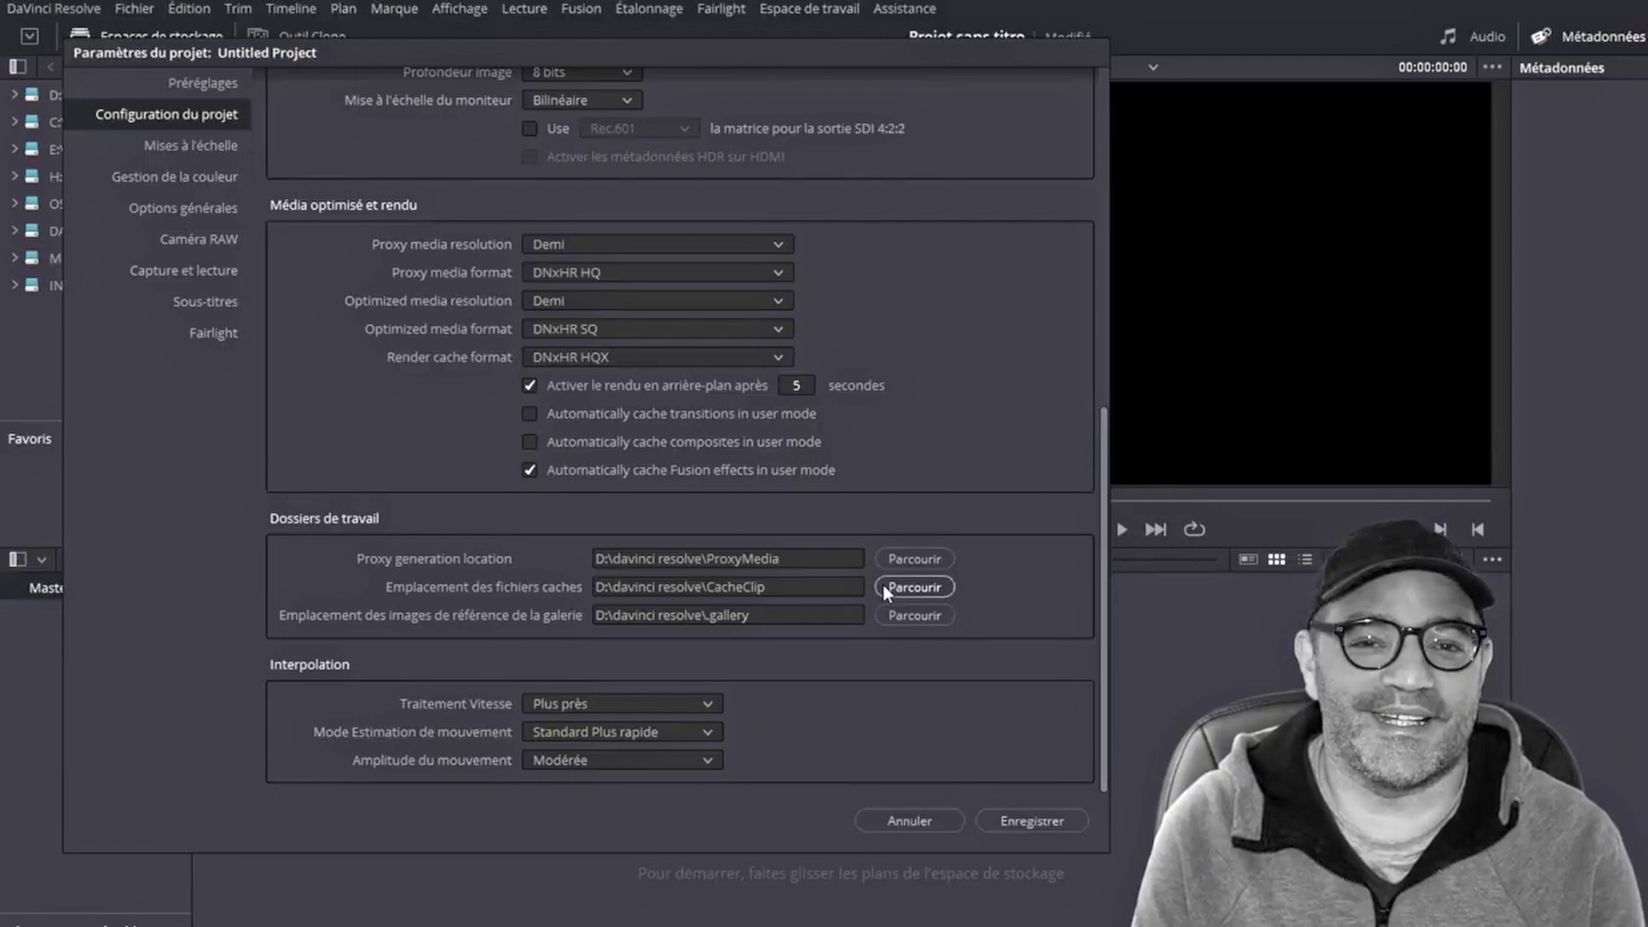
- Review the image scaling settings and choose "Mettre à l'échelle sans rogner l'image" for source clips with differing resolutions
left_click(212, 147)
scroll(910, 477, "down", 1)
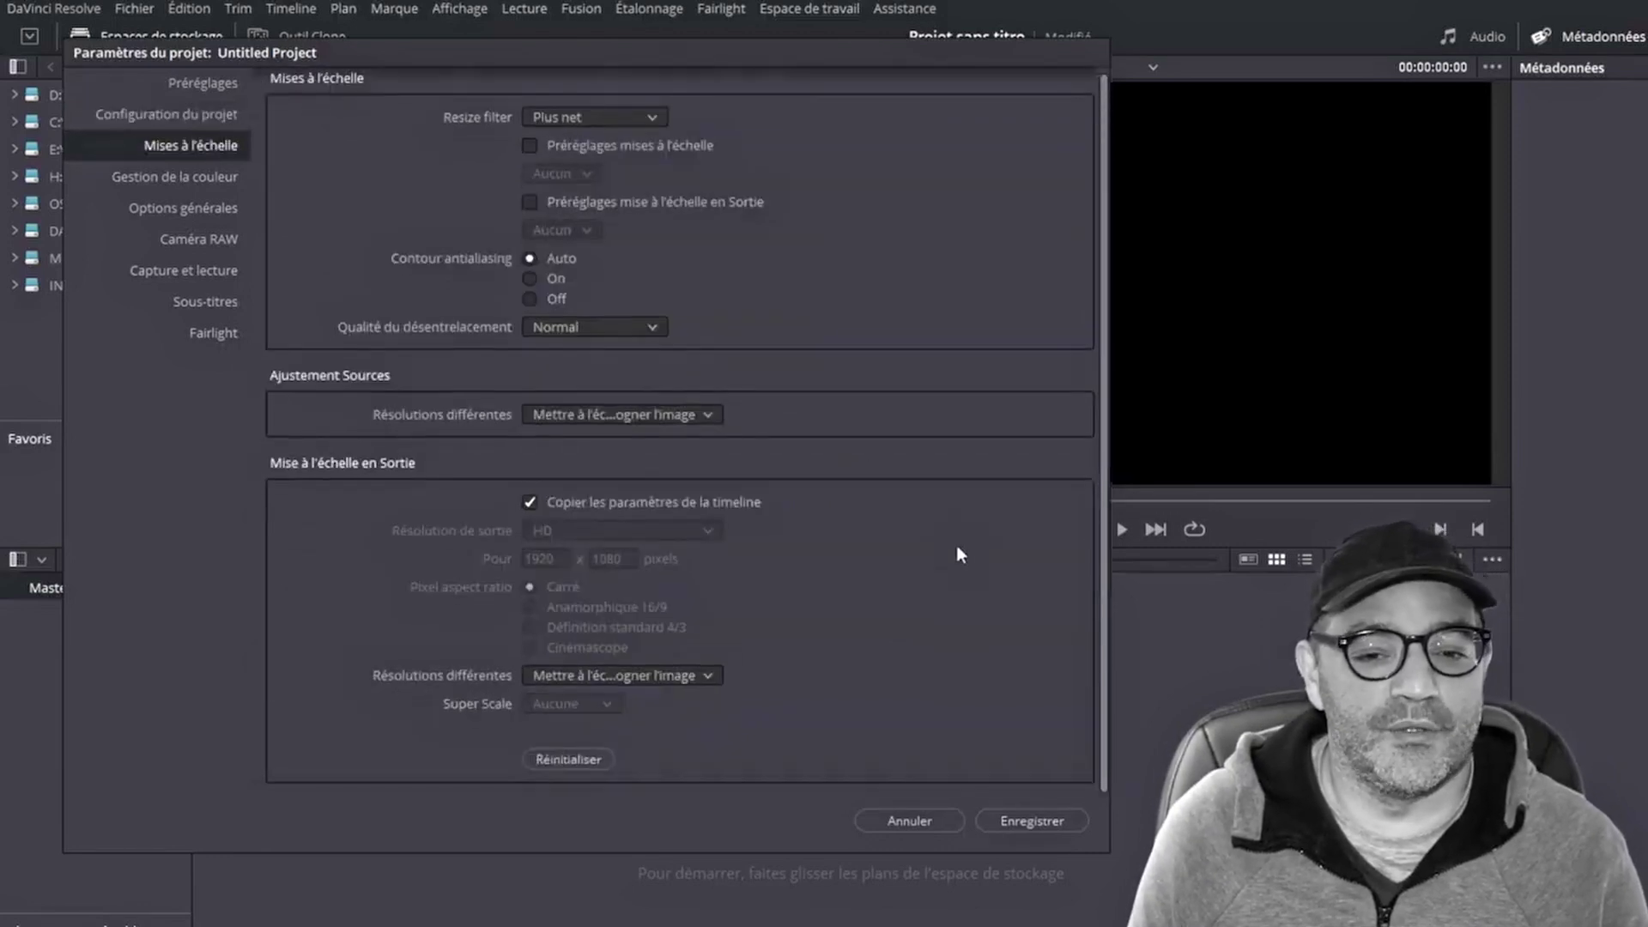
left_click(708, 677)
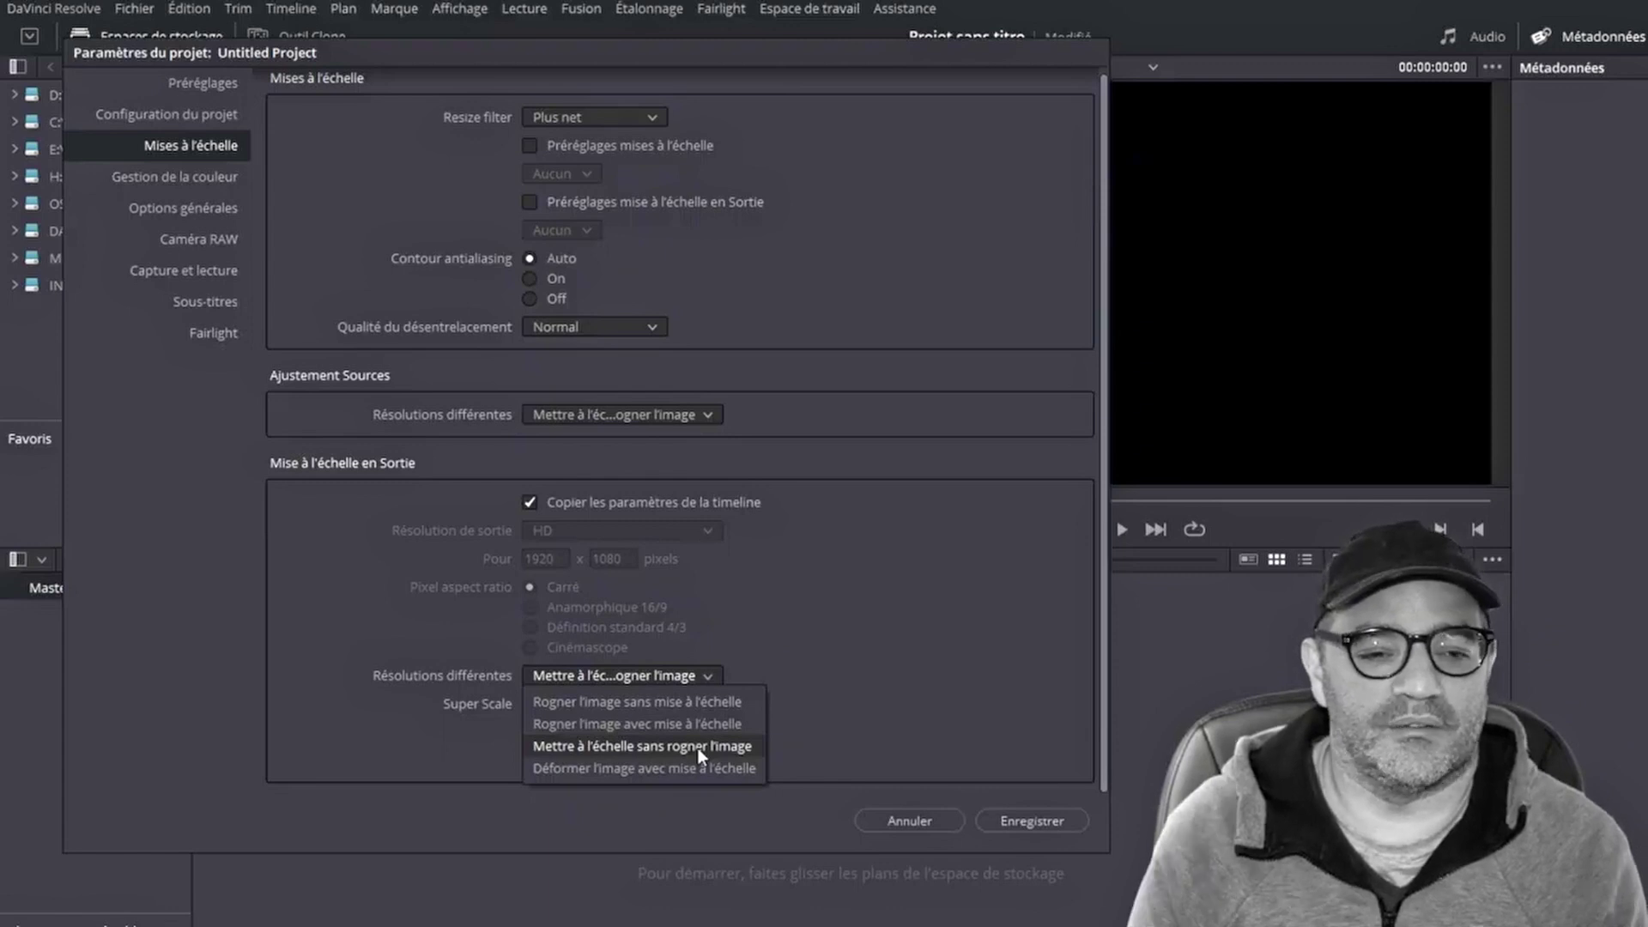
left_click(1003, 641)
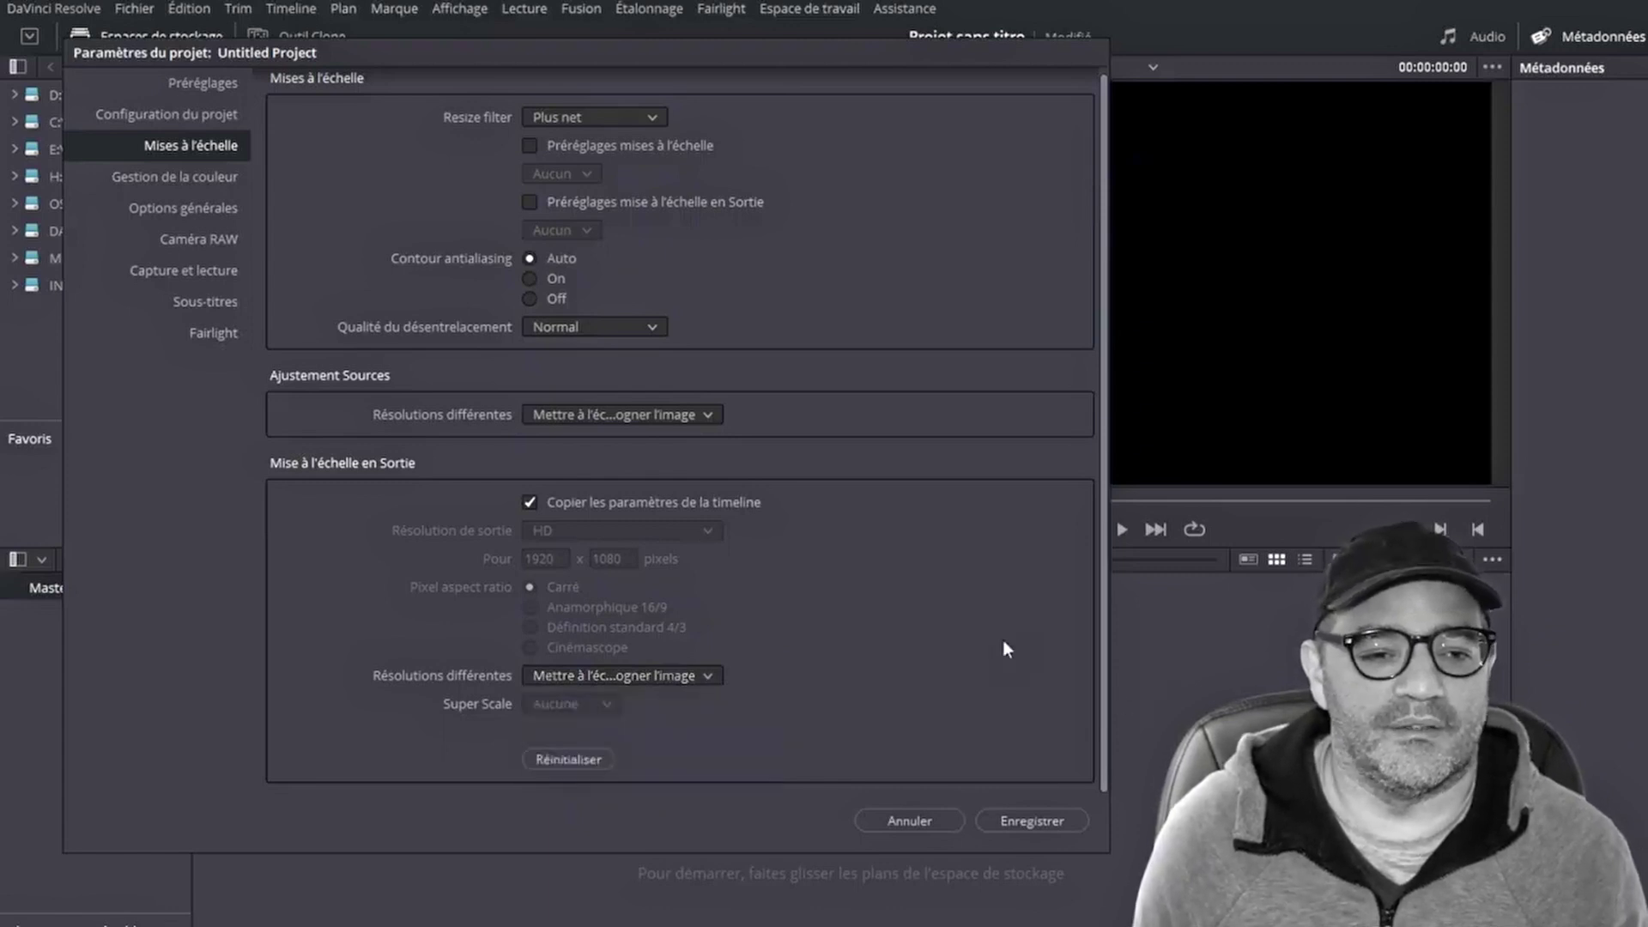
left_click(637, 415)
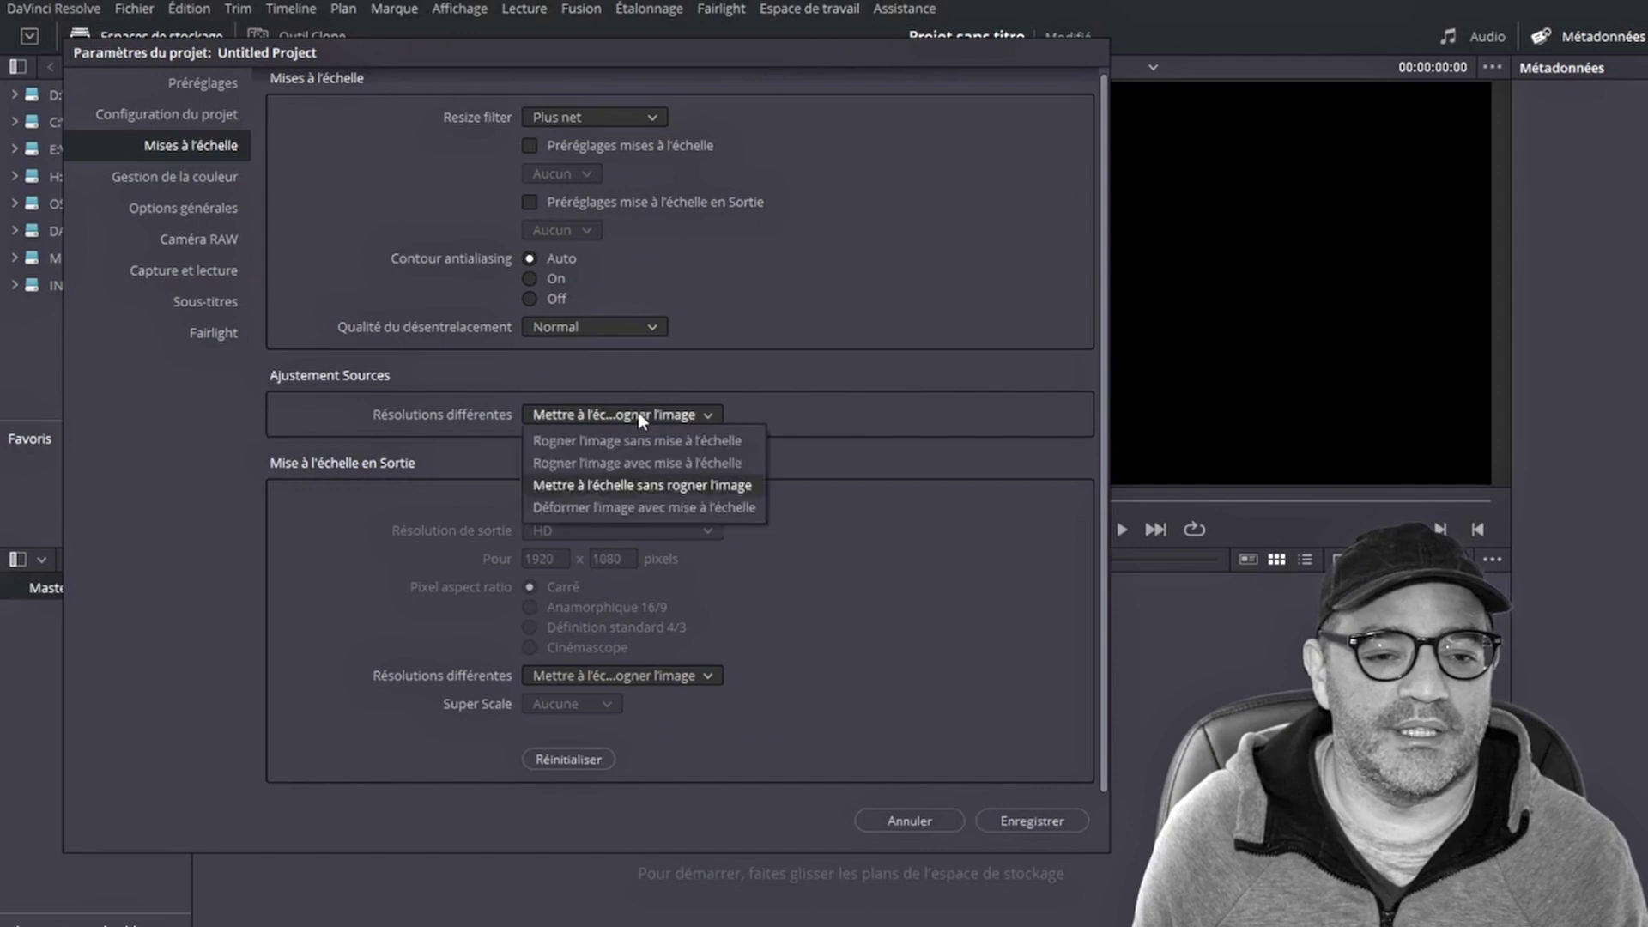
left_click(667, 485)
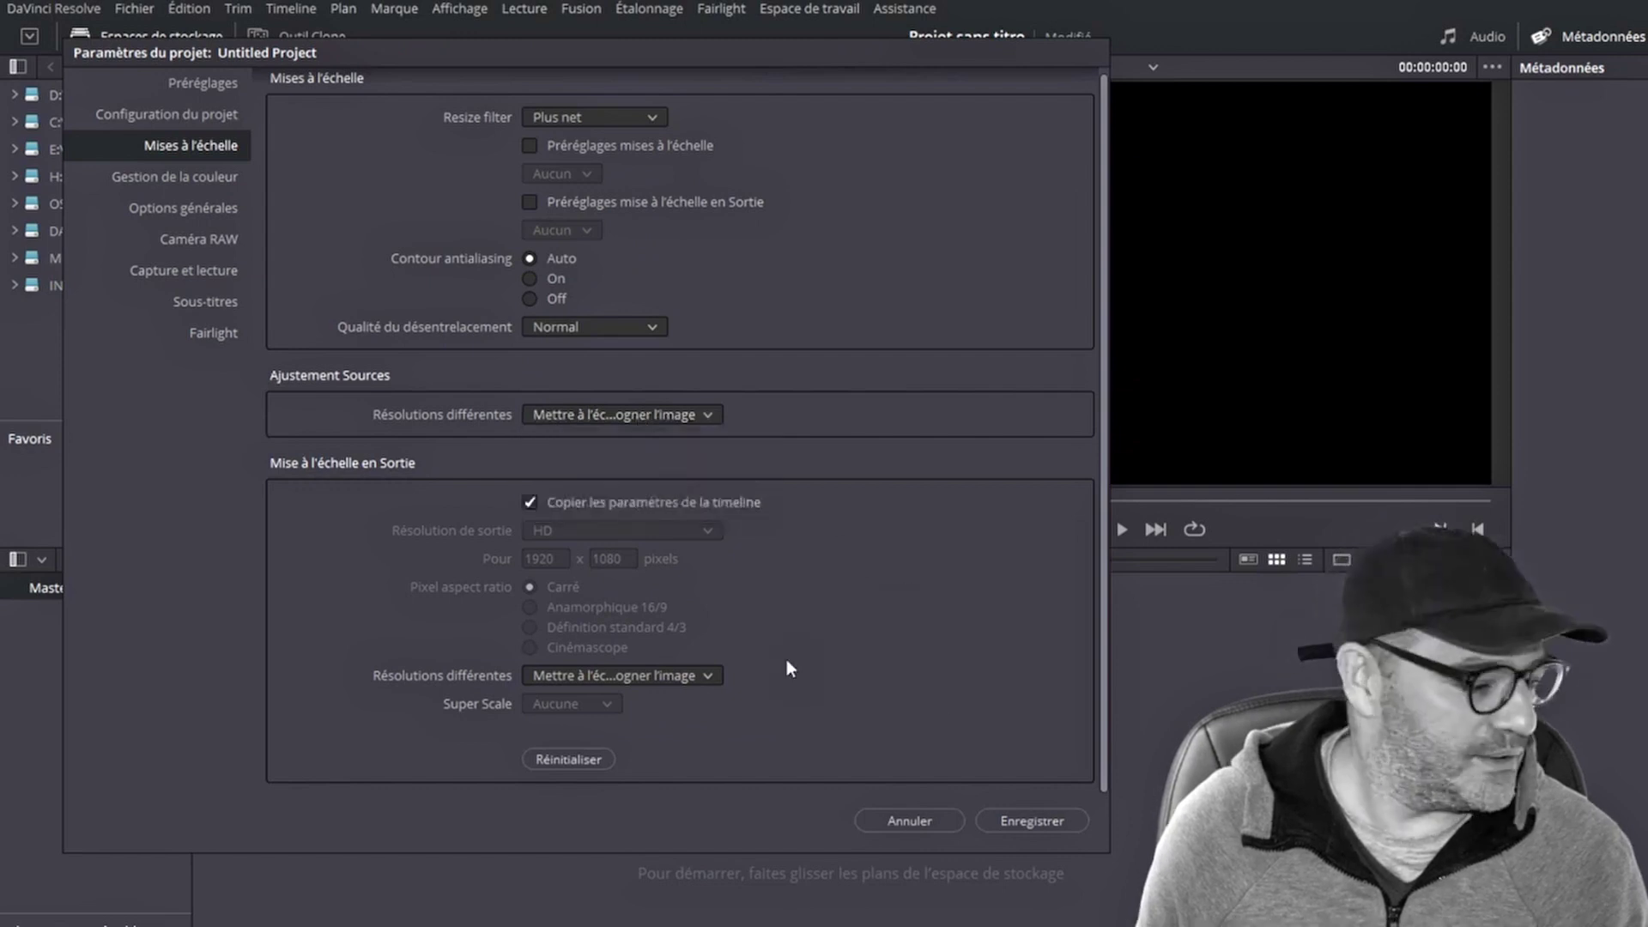
- Check the colorimetry options in the project's color management settings and set the timeline color space to Rec.709 Gamma 2.4
left_click(156, 175)
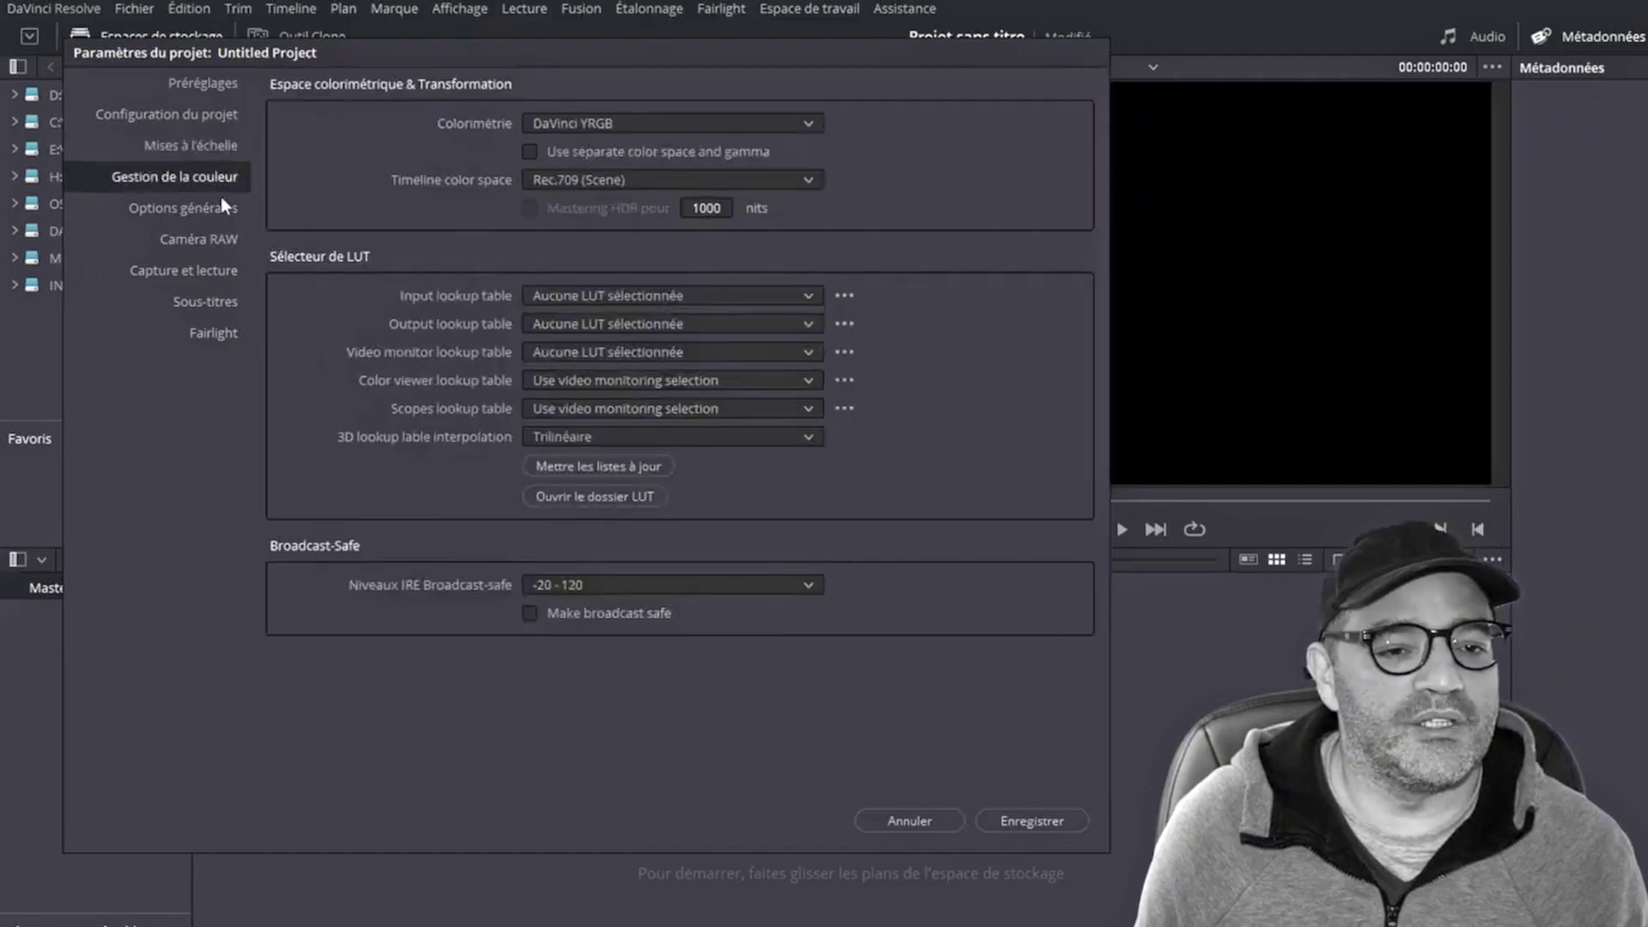
left_click(776, 123)
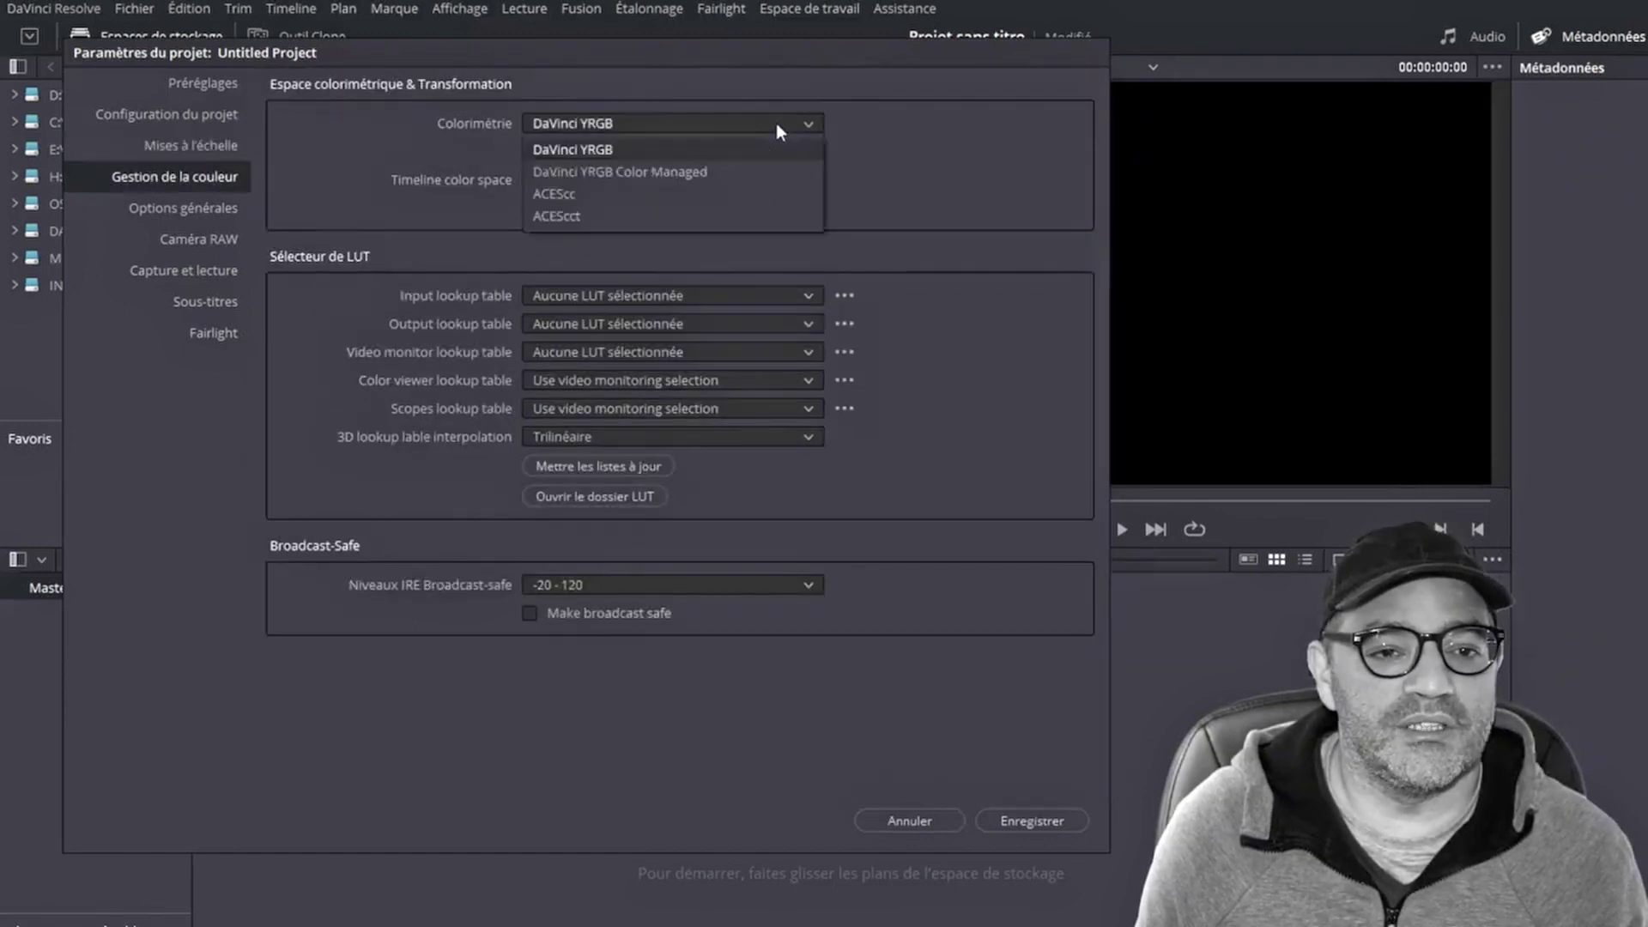
left_click(1001, 150)
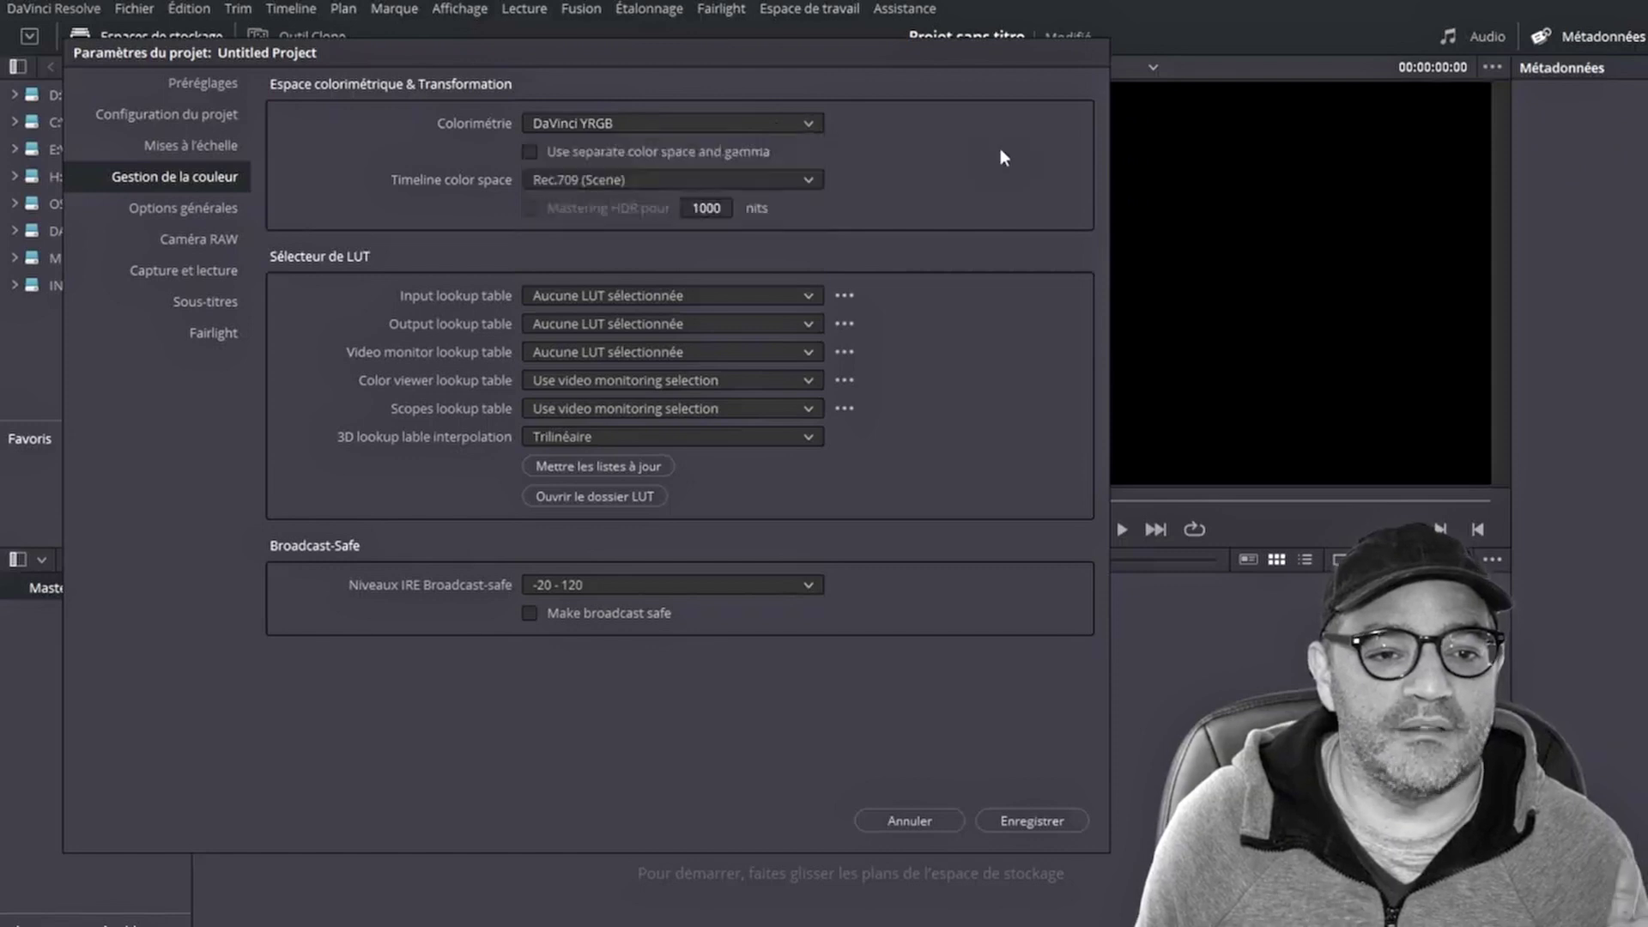
left_click(661, 182)
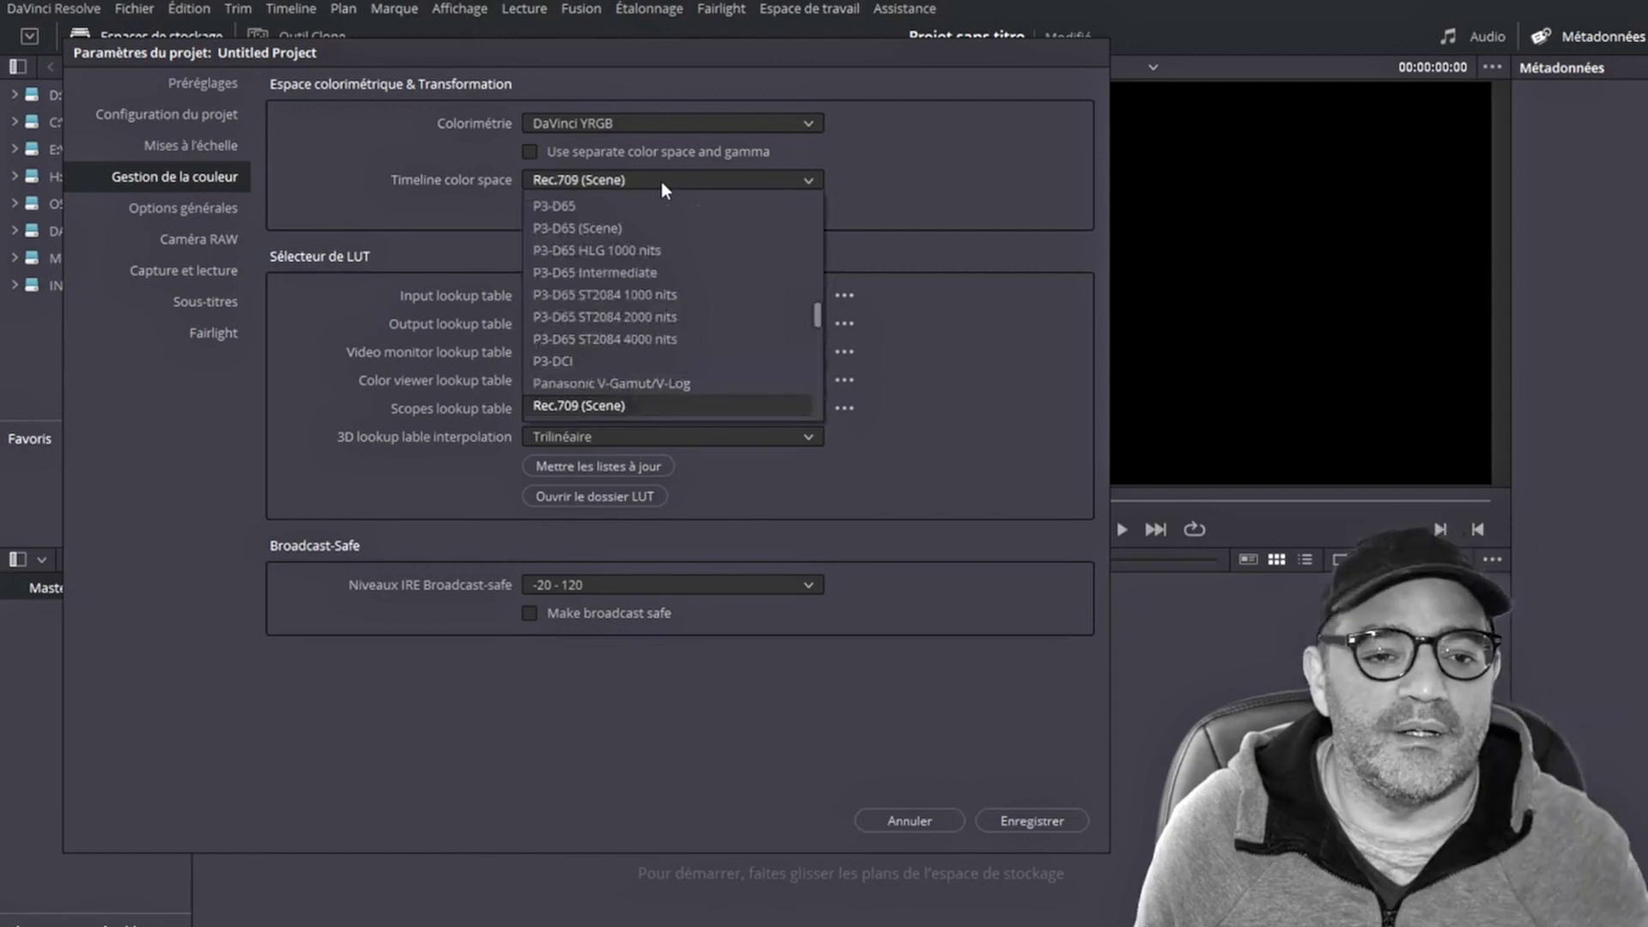
scroll(719, 301, "down", 1)
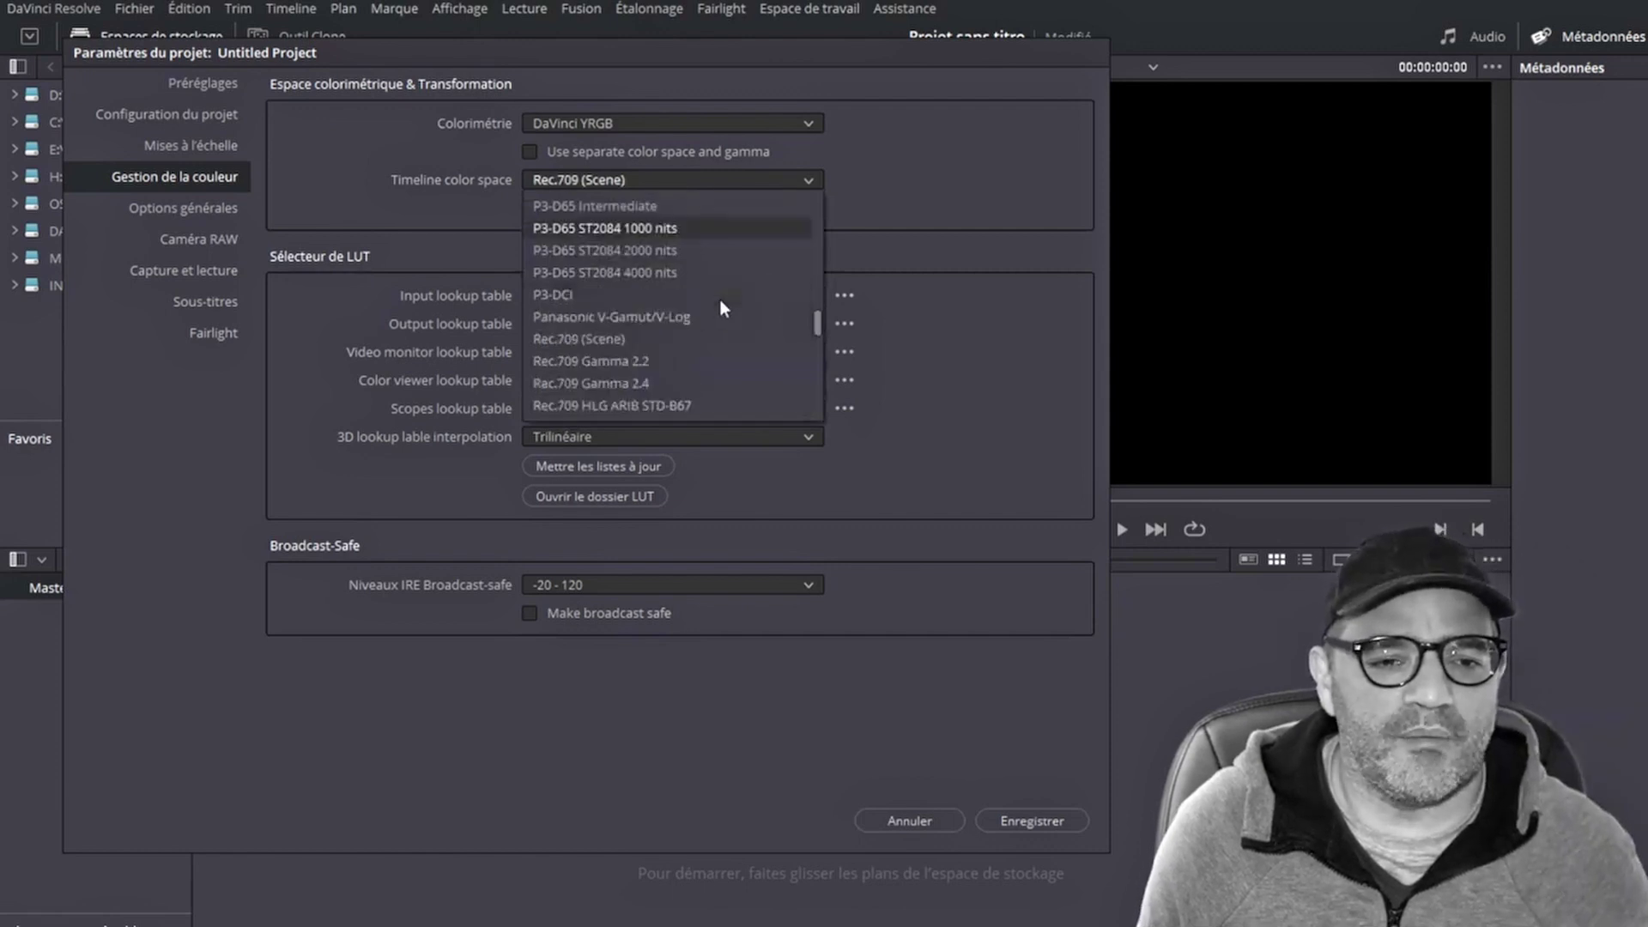
scroll(720, 300, "down", 2)
scroll(719, 301, "up", 2)
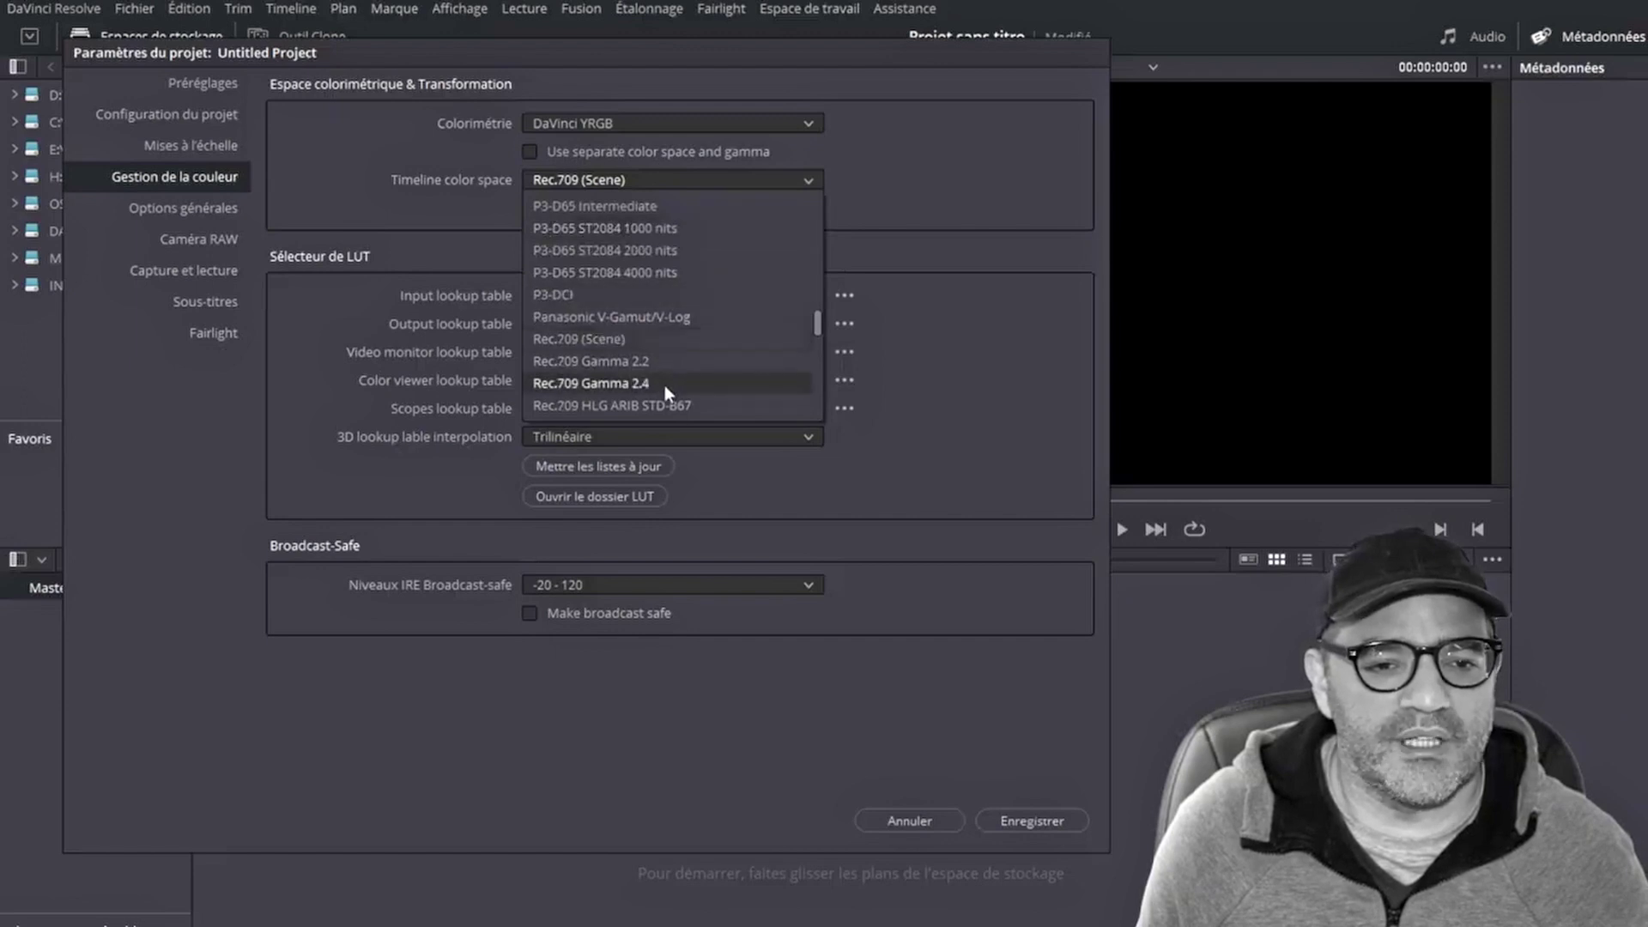
left_click(664, 385)
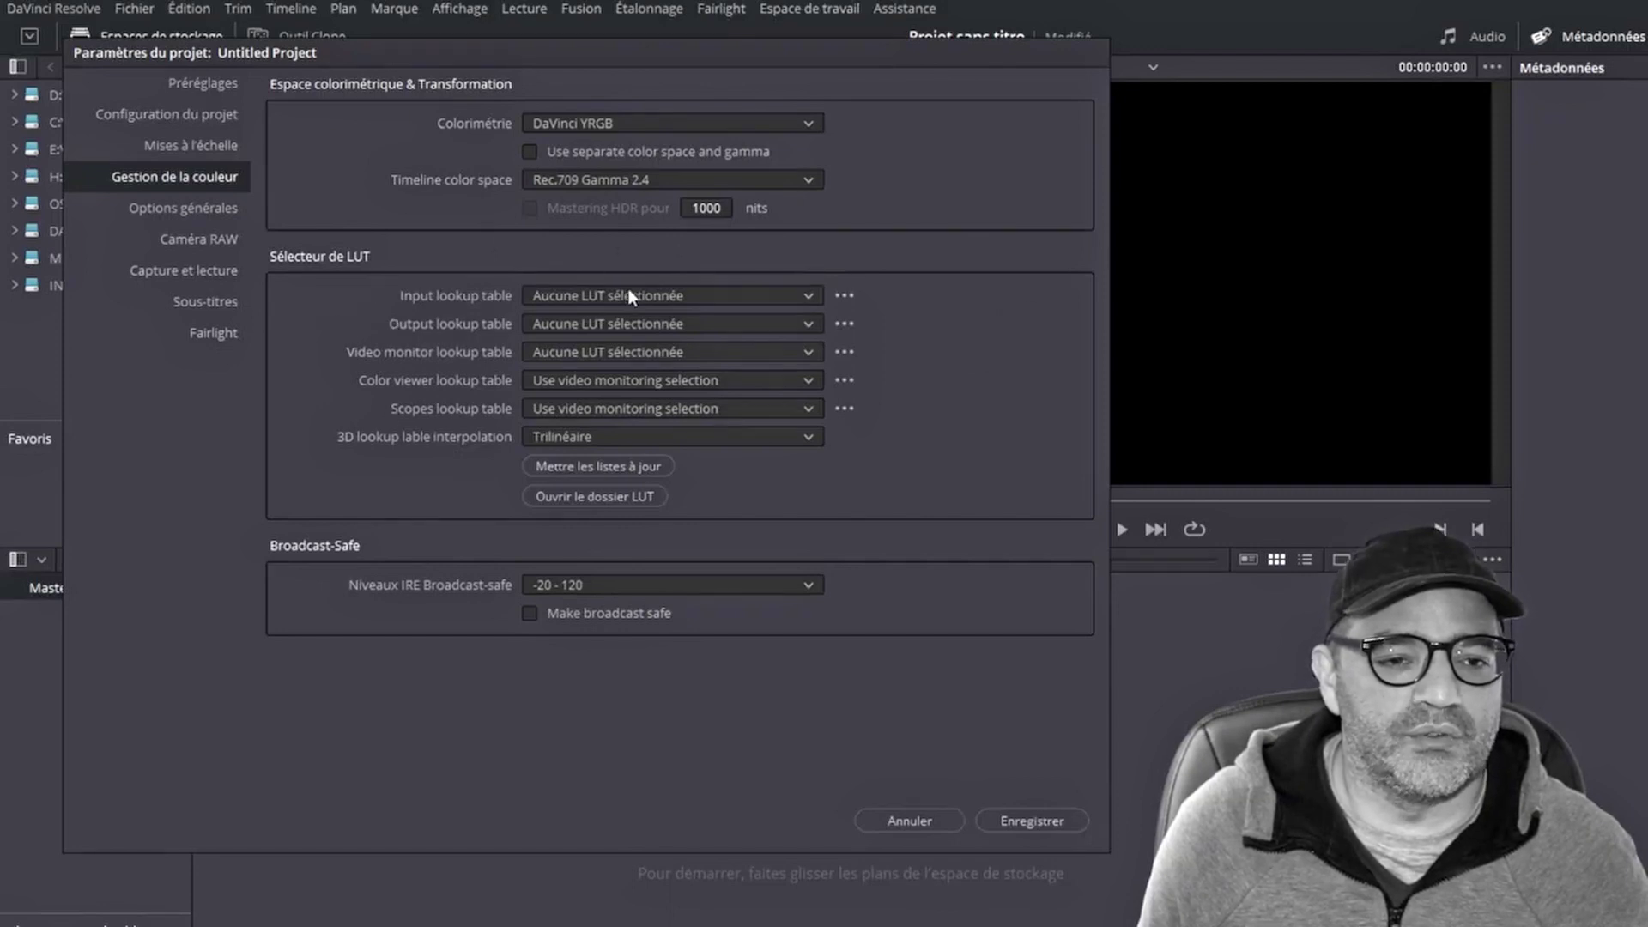
- Examine the project's general options for conforming and grading, as well as its Camera RAW settings
left_click(211, 208)
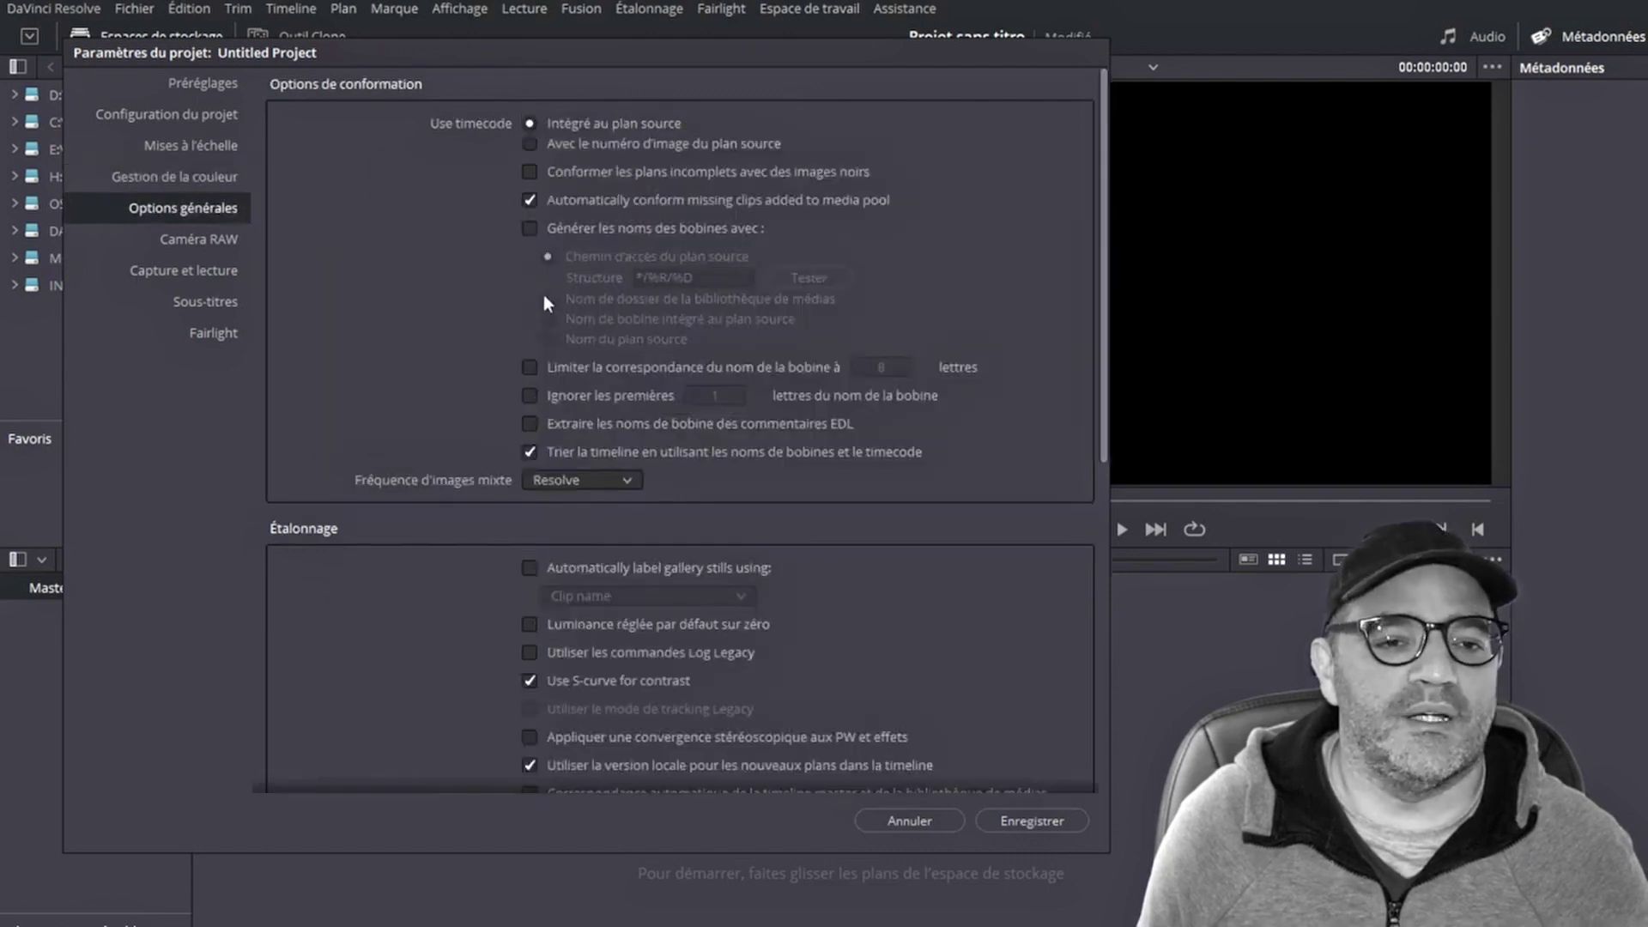
scroll(491, 430, "down", 6)
scroll(480, 481, "up", 2)
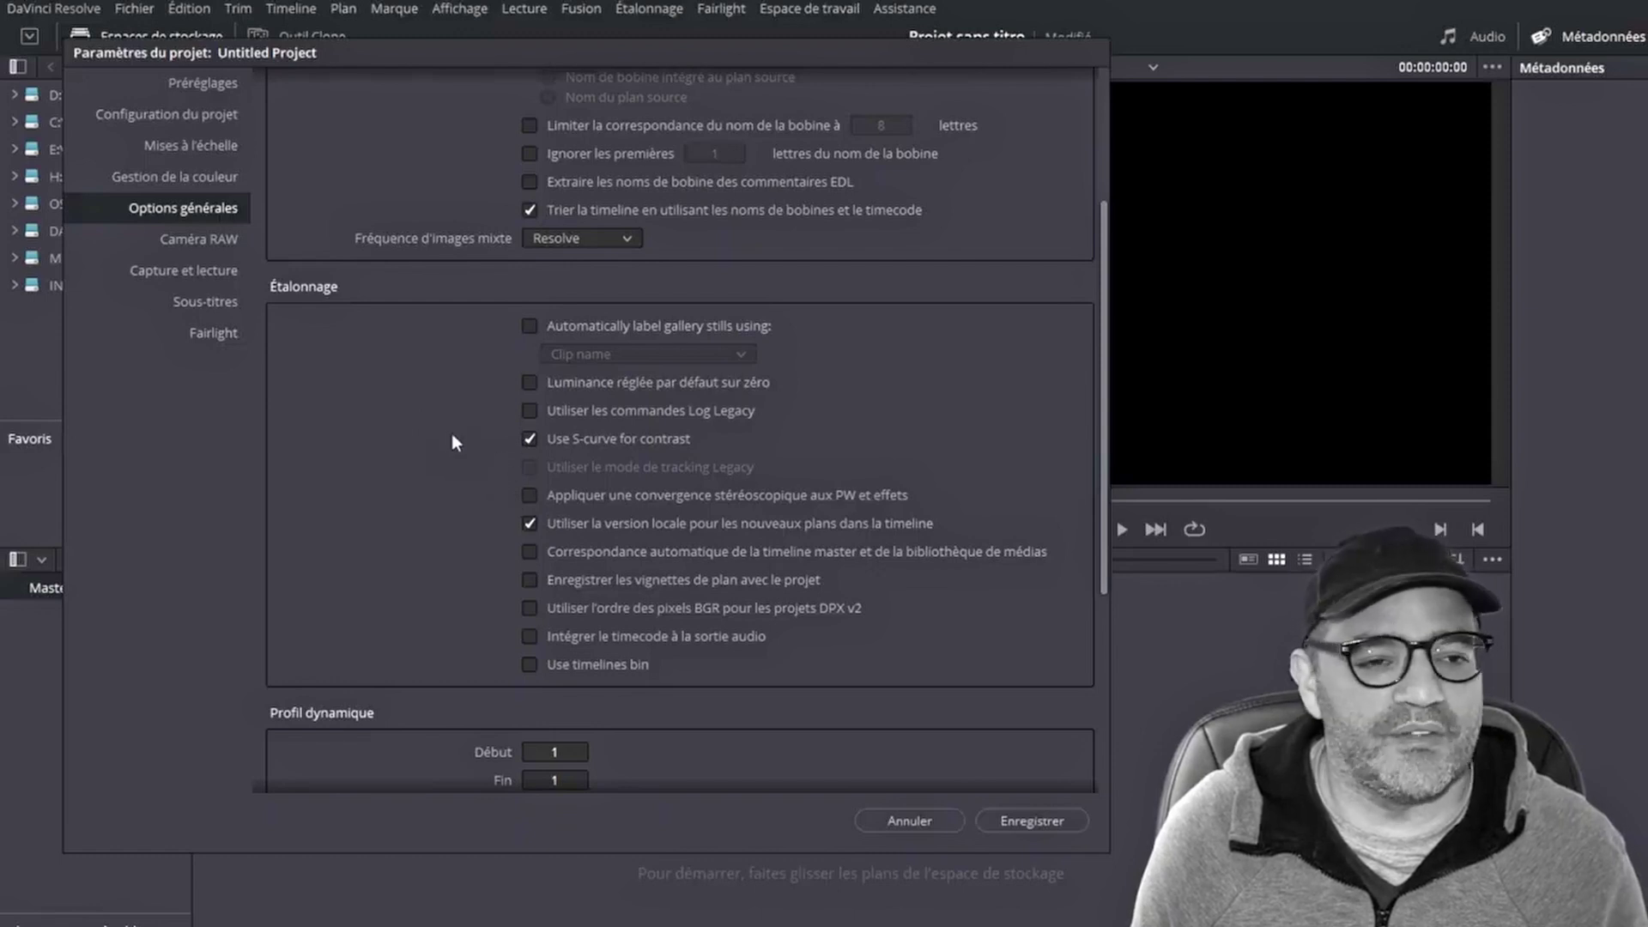
left_click(203, 239)
scroll(946, 273, "down", 1)
scroll(955, 379, "up", 1)
- Examine the project's capture and playback settings, from the device parameters through the capture options
left_click(179, 271)
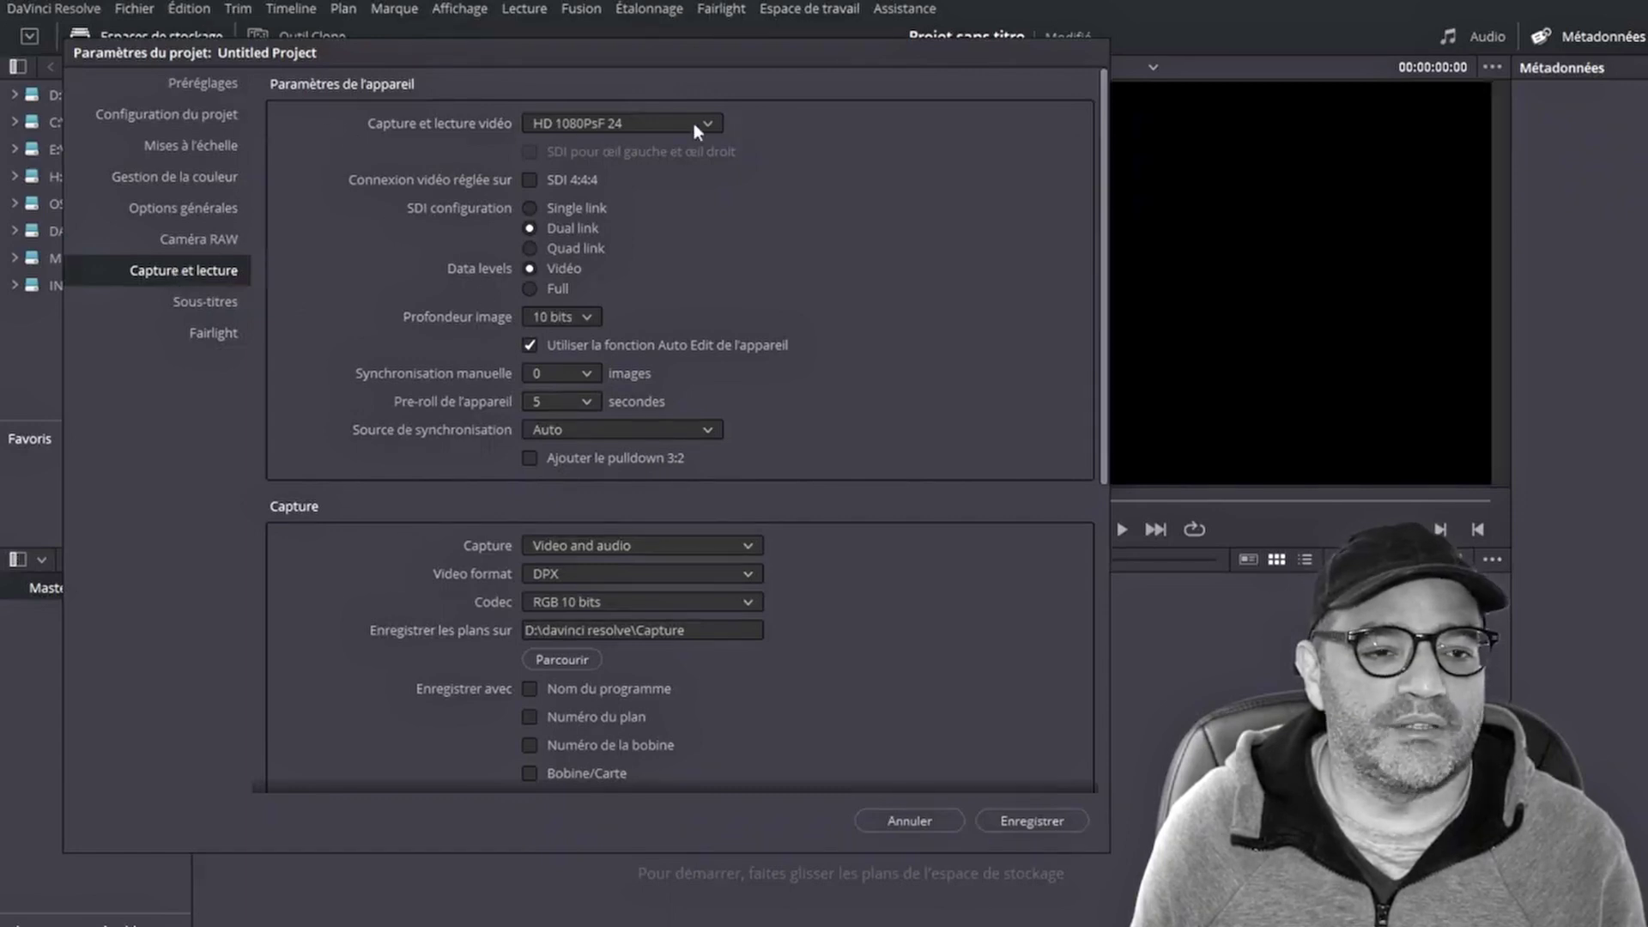
scroll(800, 498, "down", 3)
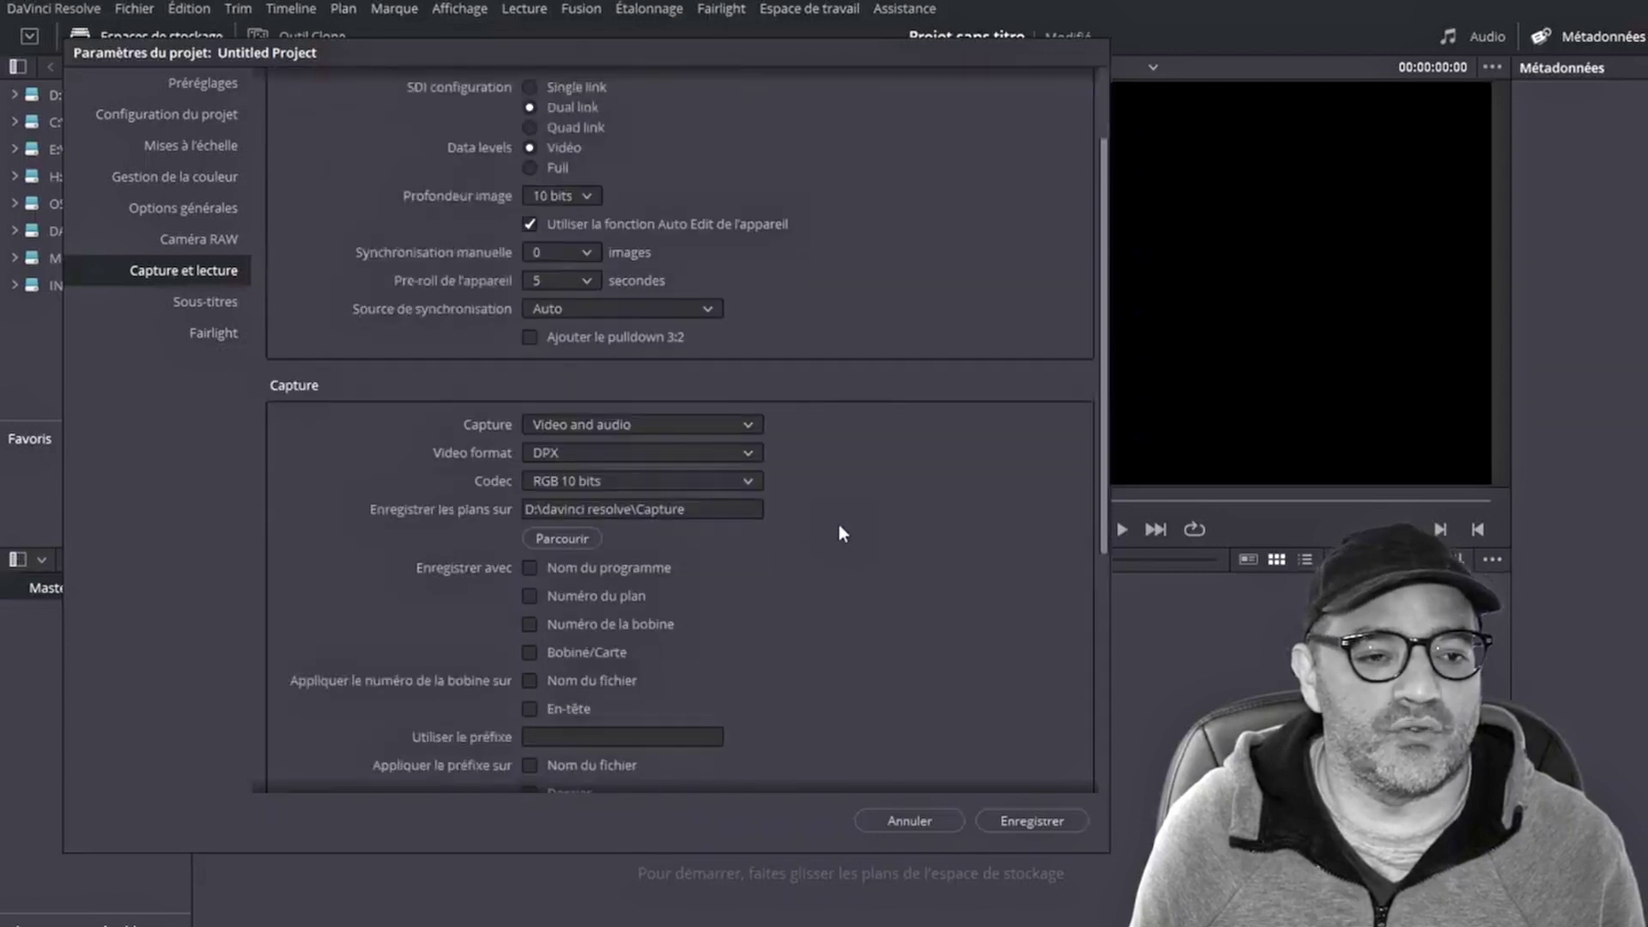
scroll(846, 537, "down", 6)
scroll(872, 549, "up", 5)
scroll(872, 551, "down", 4)
scroll(871, 546, "up", 9)
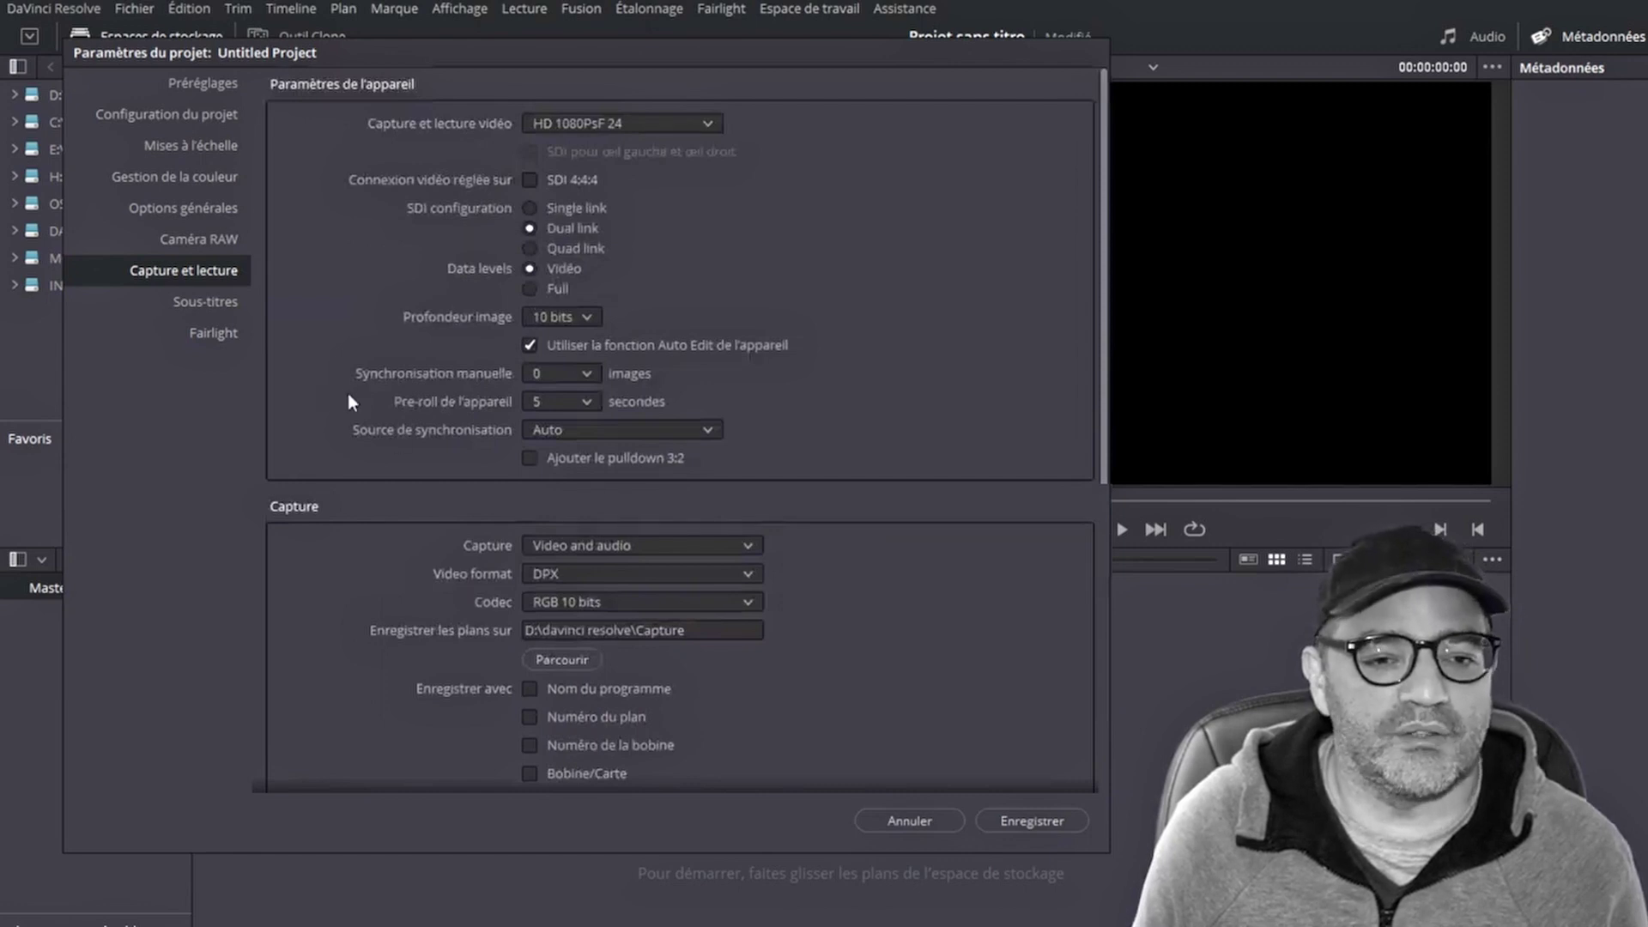
- Review the project's subtitle and Fairlight audio settings, and save the project settings
left_click(221, 302)
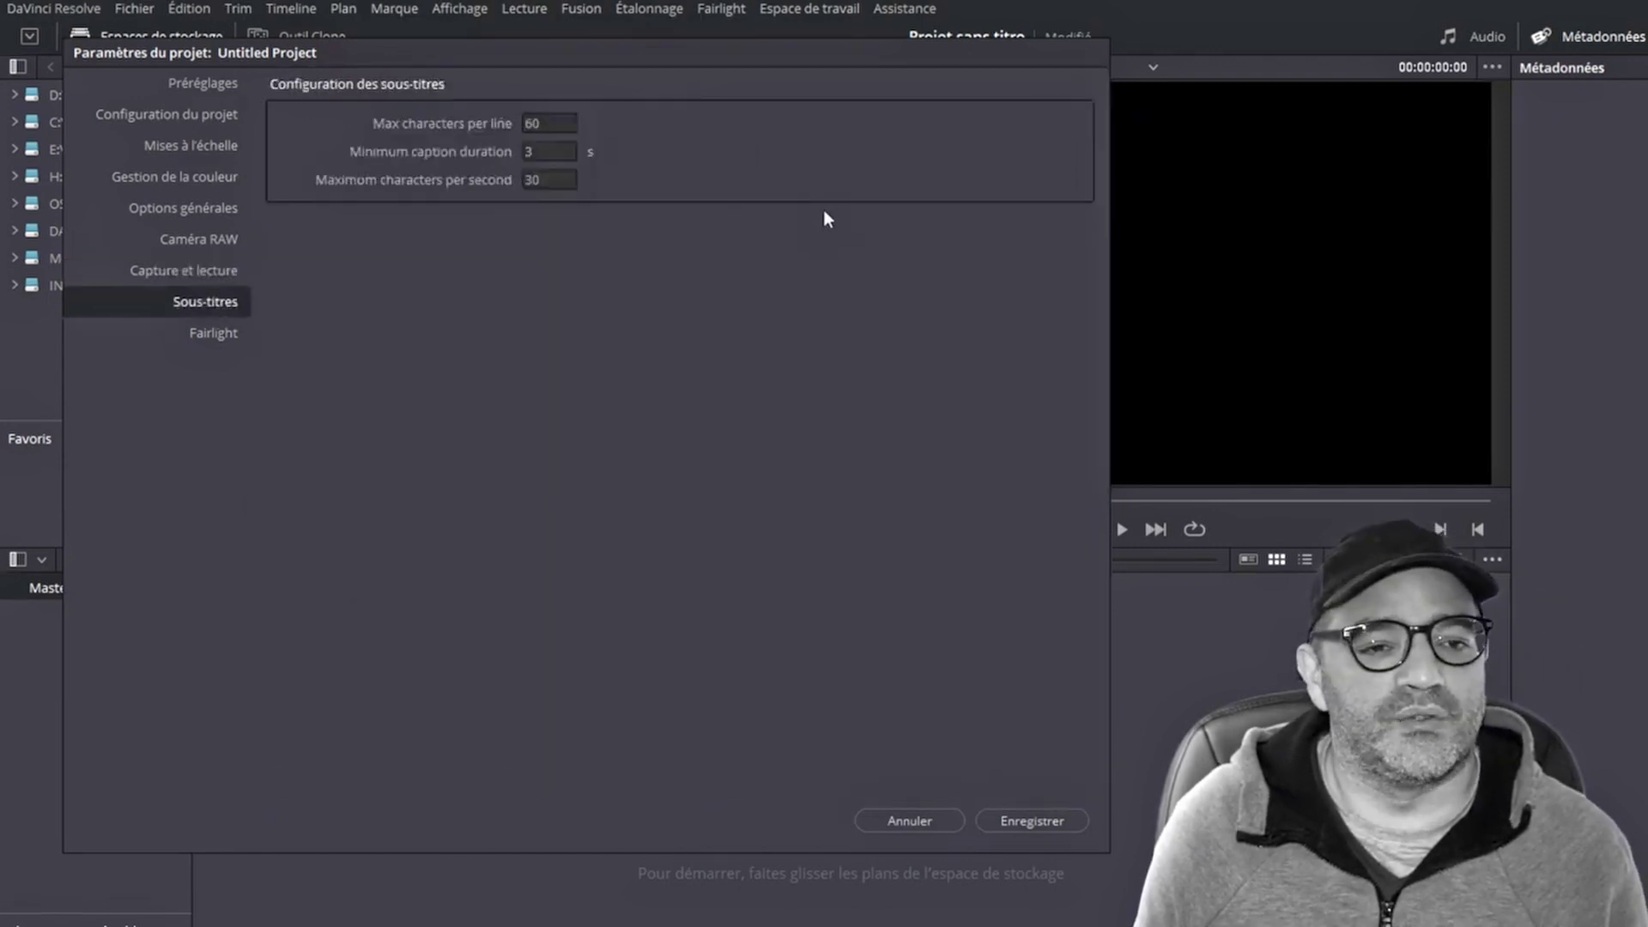
left_click(219, 335)
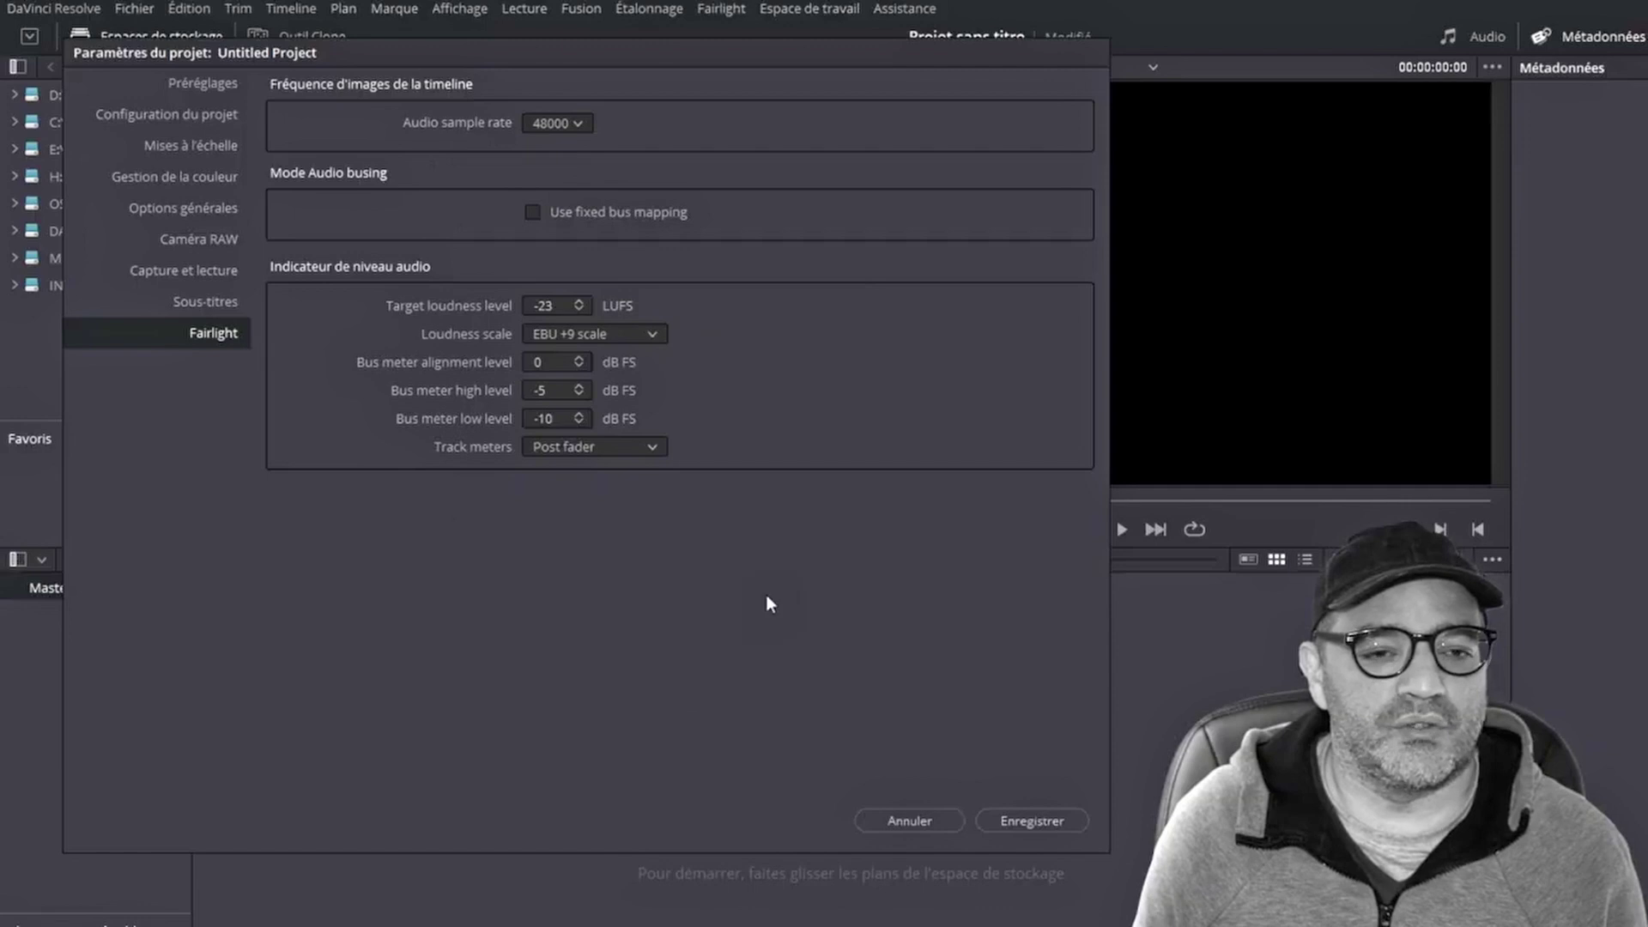
left_click(1047, 822)
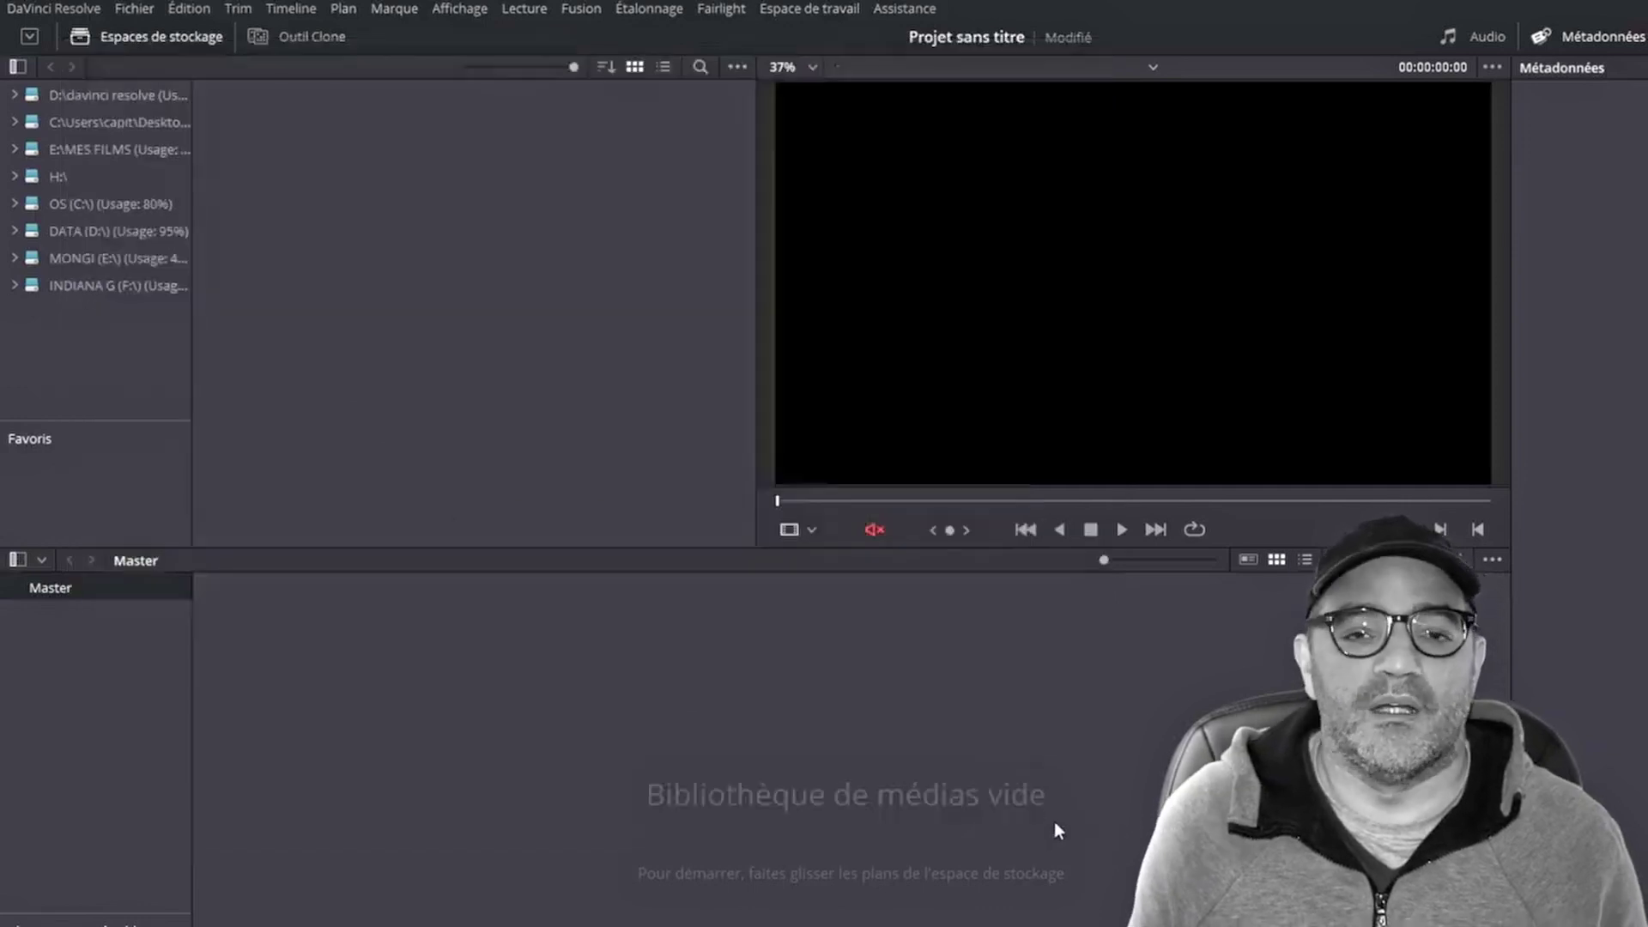